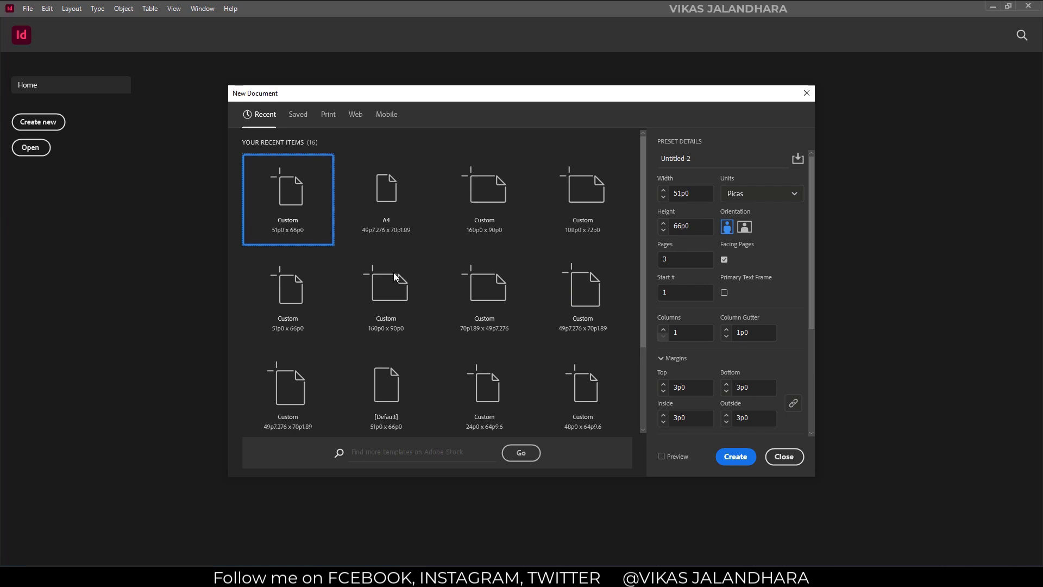
Create a new print document from the Letter preset, 51p0 x 66p0, with one page
click(328, 115)
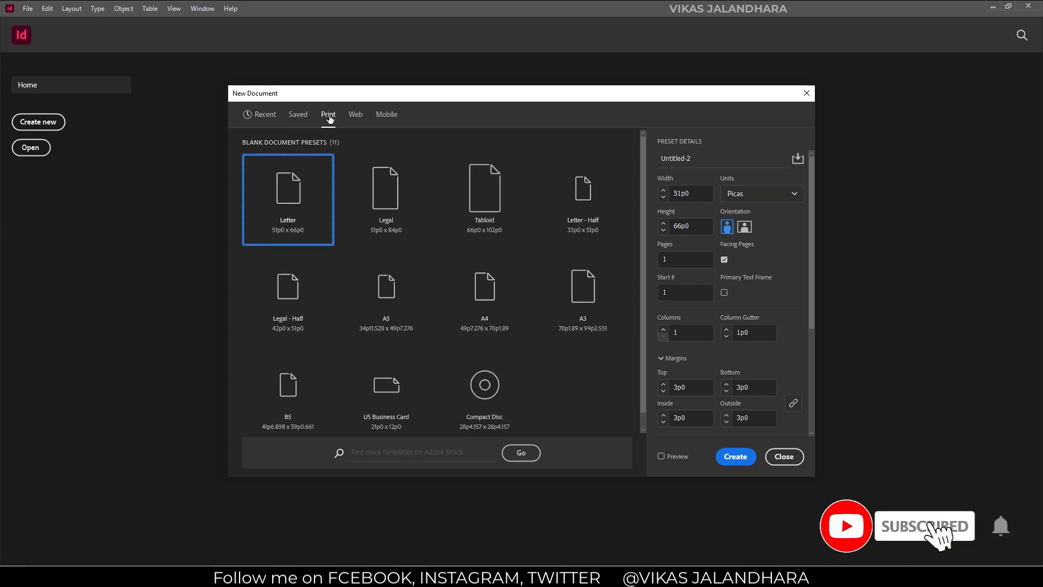
click(295, 210)
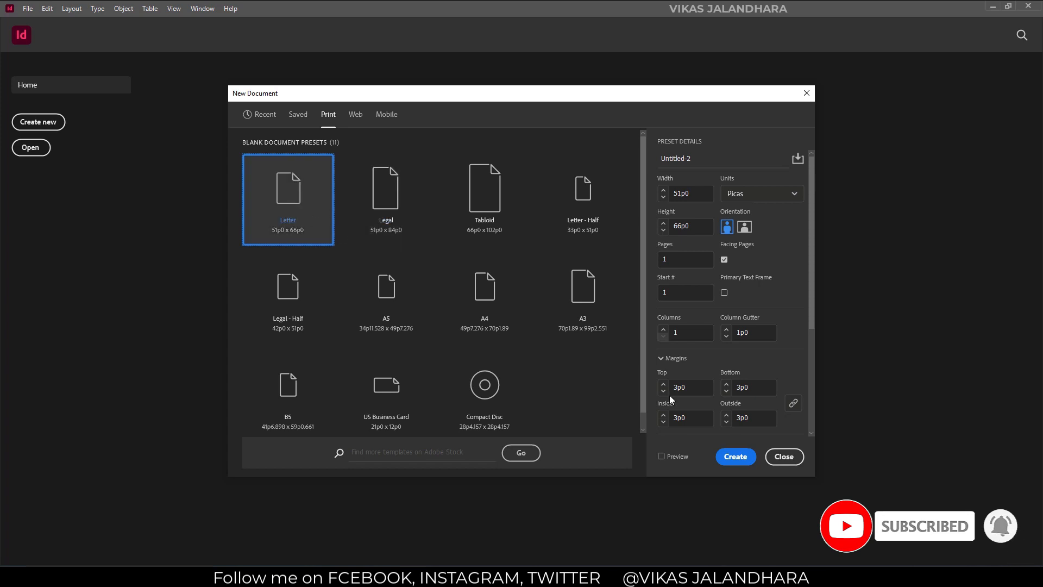
click(735, 457)
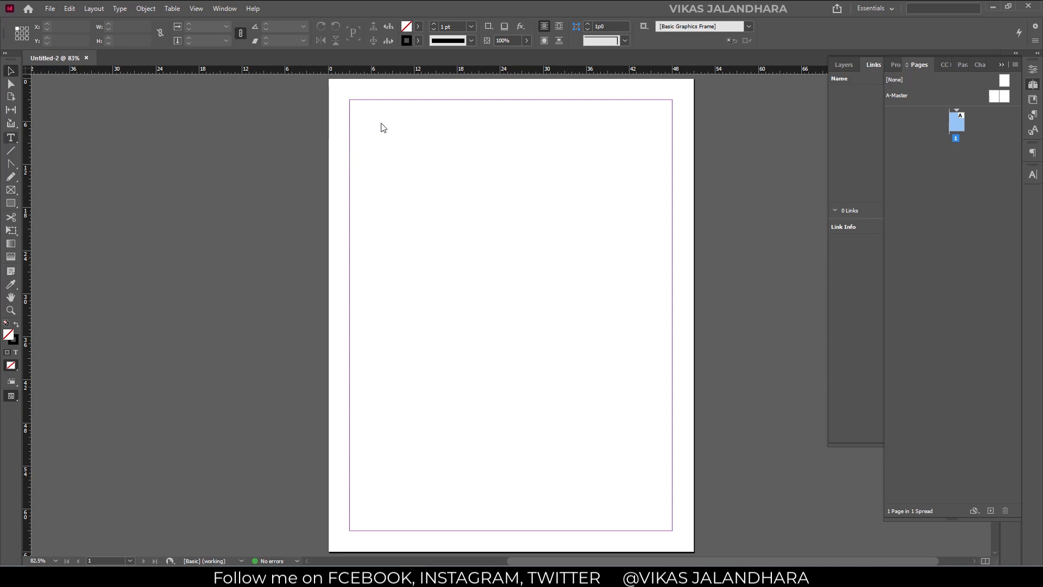
Draw a text frame near the page's upper-left corner and enter 1 in it
key(t)
drag(387, 133, 482, 208)
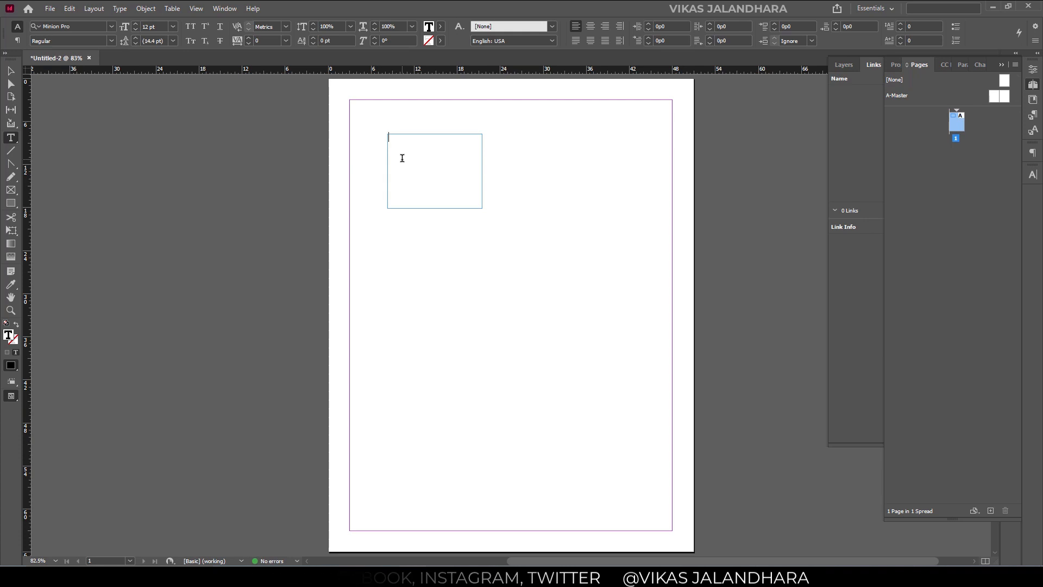
text(I)
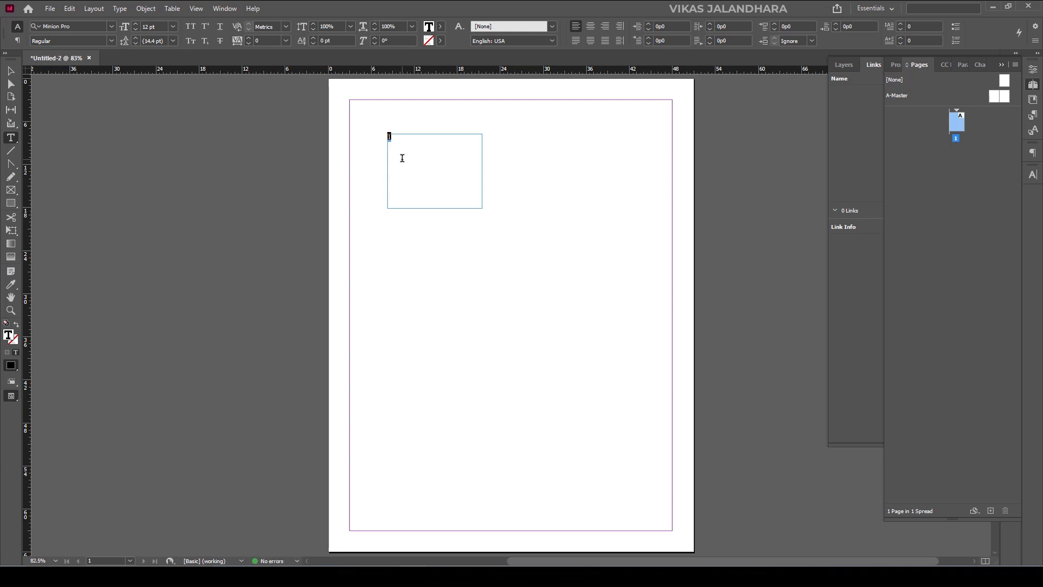
Set the font size of the number 1 to 50 pt
double_click(143, 27)
text(30)
key(Return)
click(120, 28)
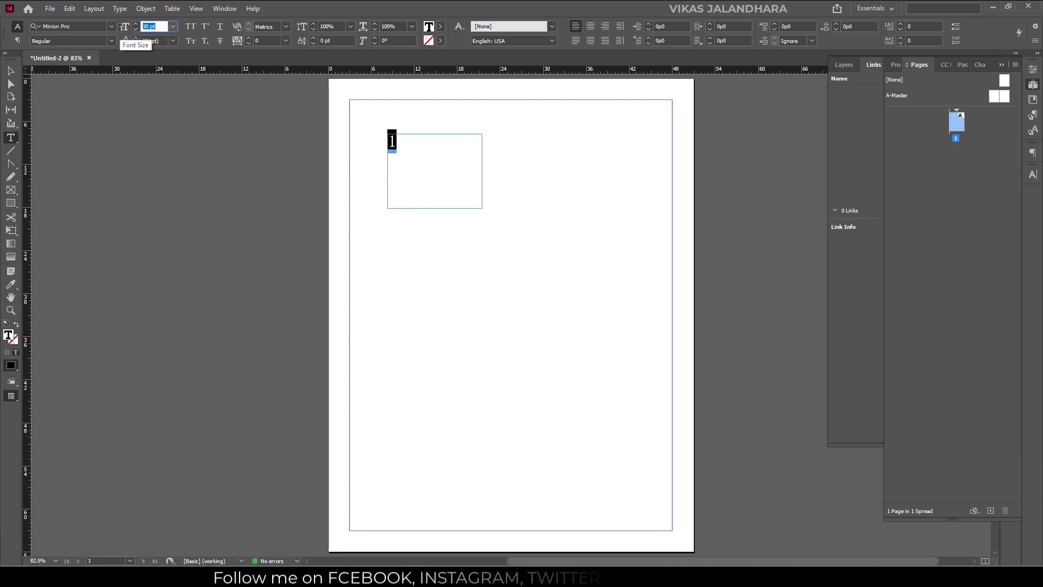
text(50)
key(Return)
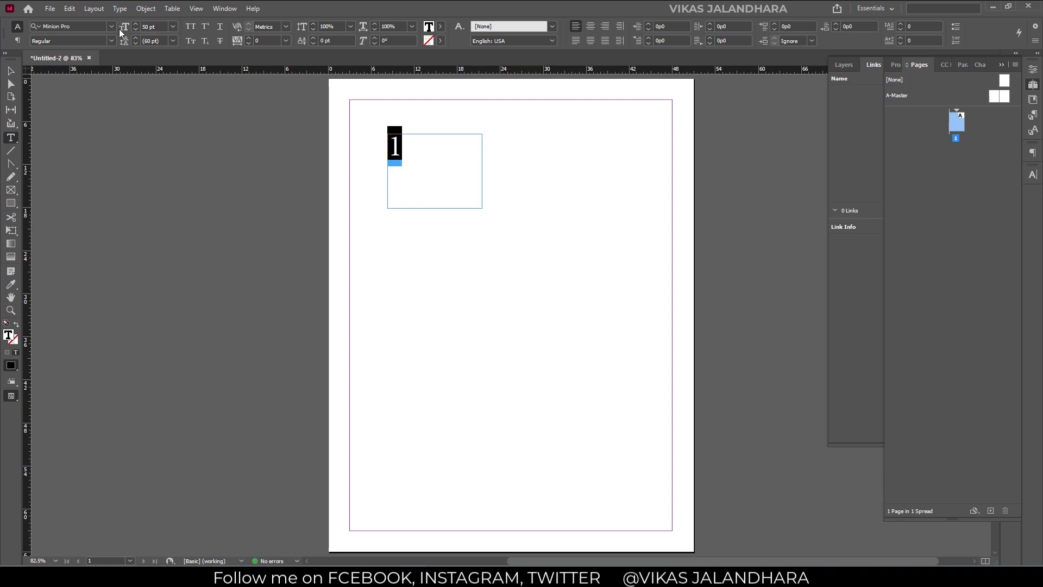
click(56, 105)
Shrink the number's text frame to about 5p11 by 4p7 and move it up against the top margin
key(v)
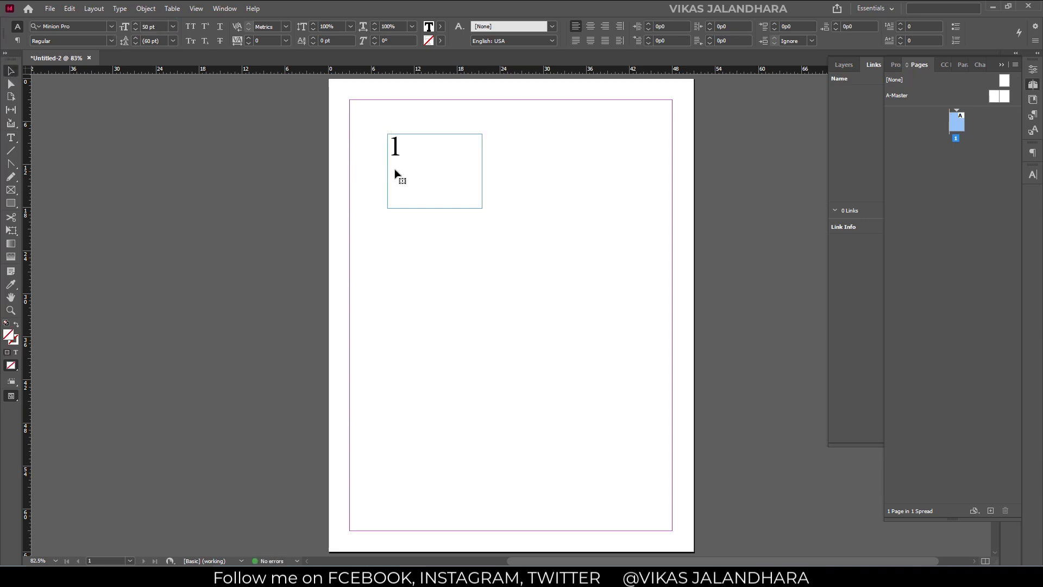
click(405, 176)
drag(461, 154, 501, 132)
Center-align the number 1 inside its text frame
triple_click(486, 120)
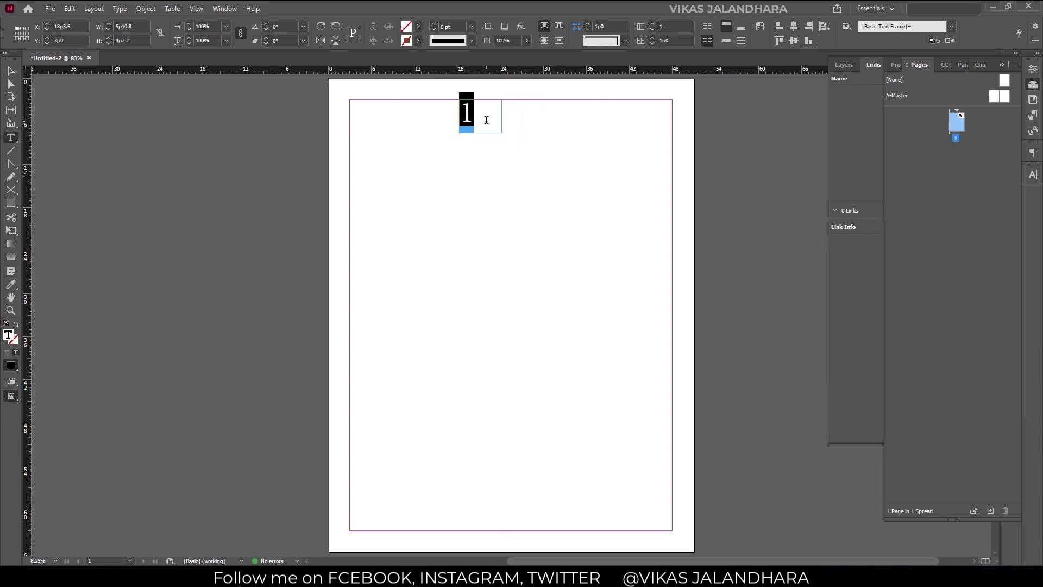
click(590, 26)
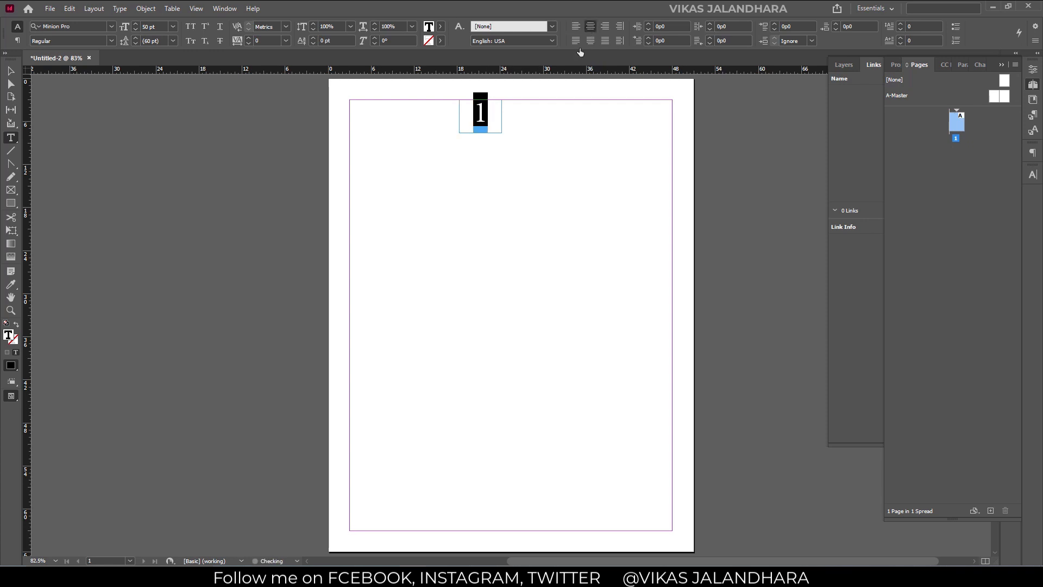
click(10, 70)
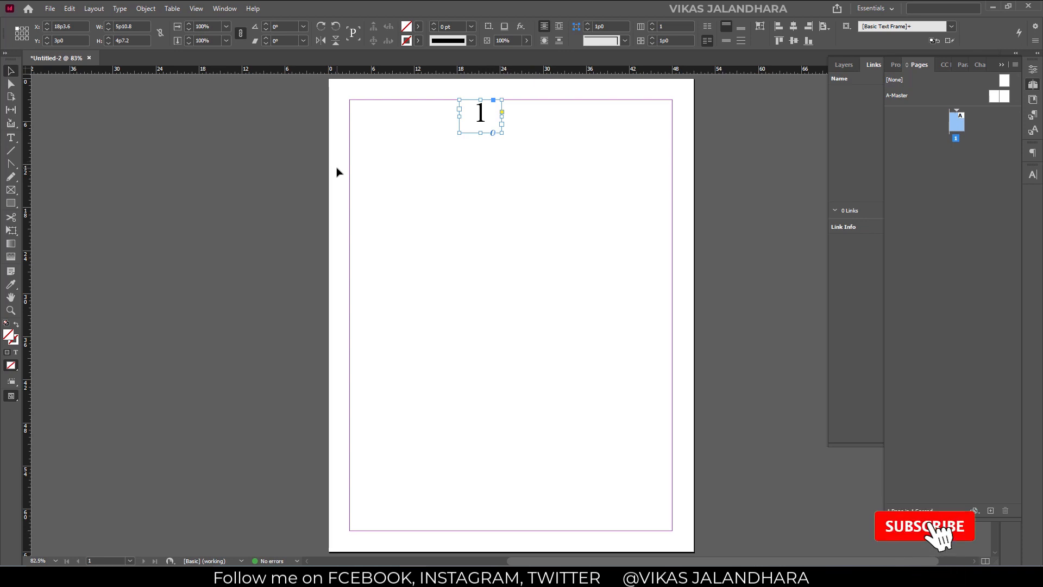
Duplicate the number frame just below the original and widen the copy to about 15p1
click(391, 163)
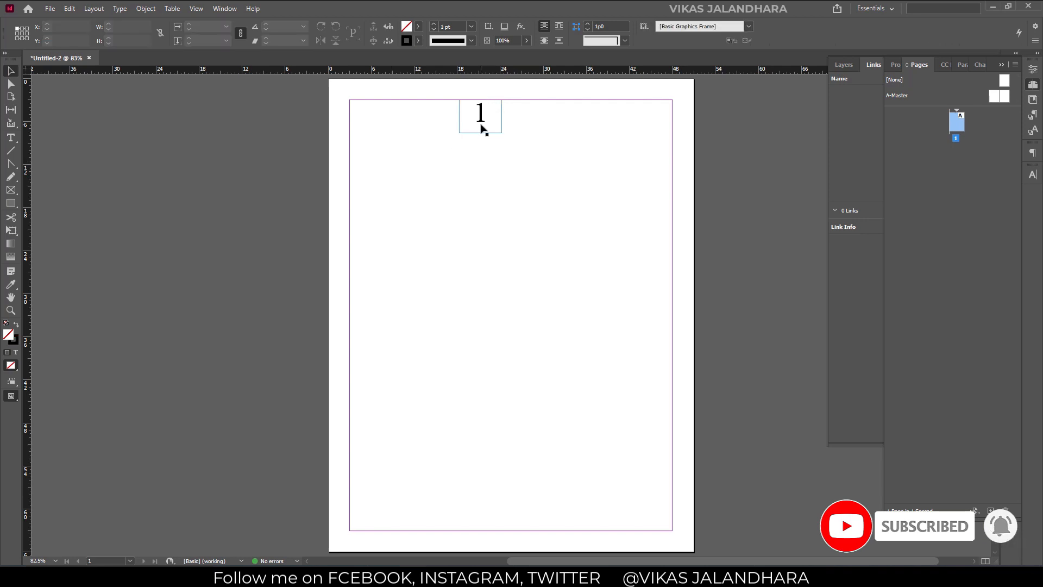
click(481, 129)
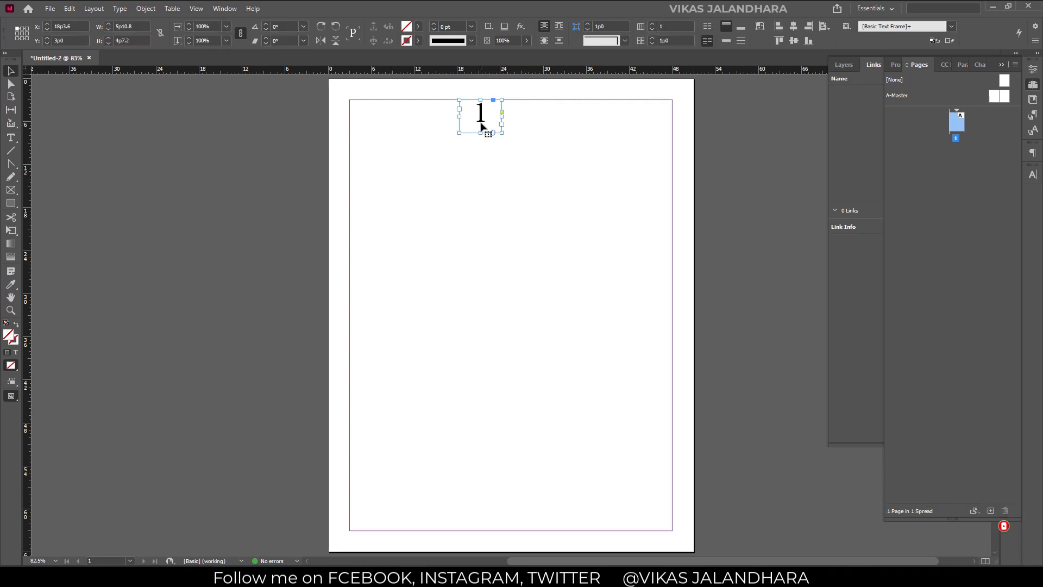
drag(476, 125, 567, 166)
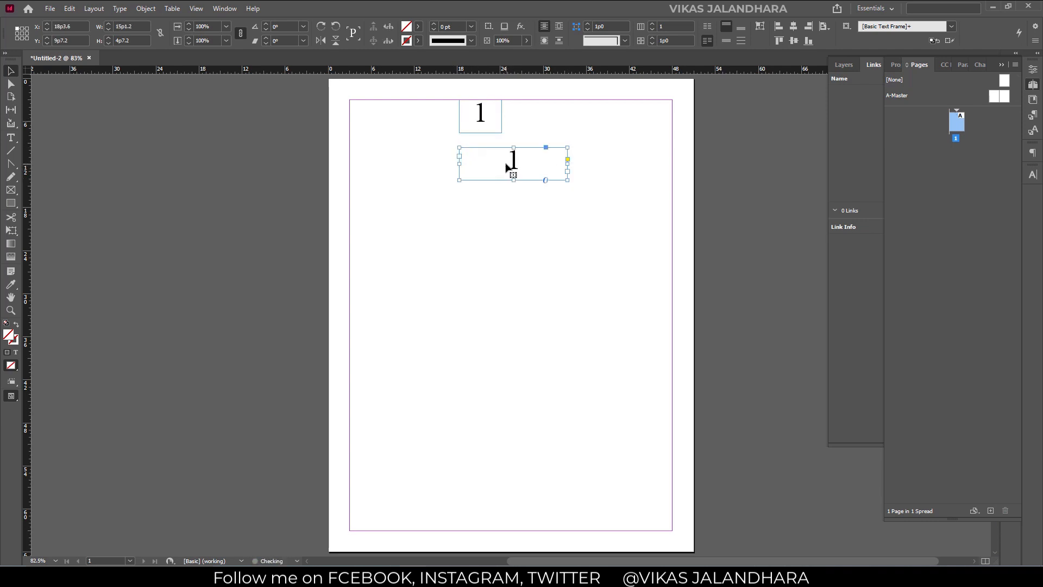
Replace the copied frame's text with Virat Kohli and widen the frame to about 21p5 to fit the full name
double_click(505, 162)
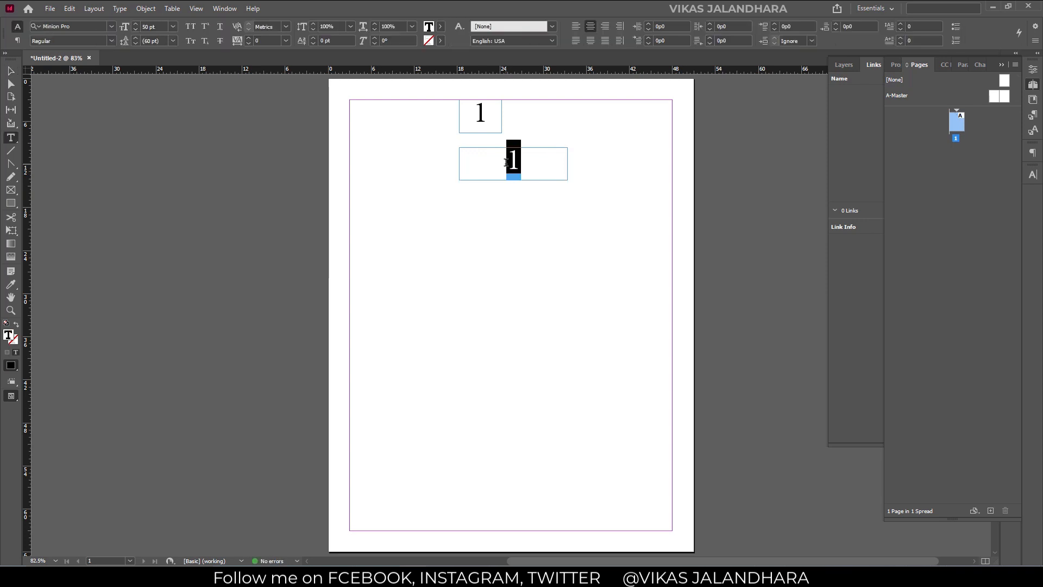
text(VIrat )
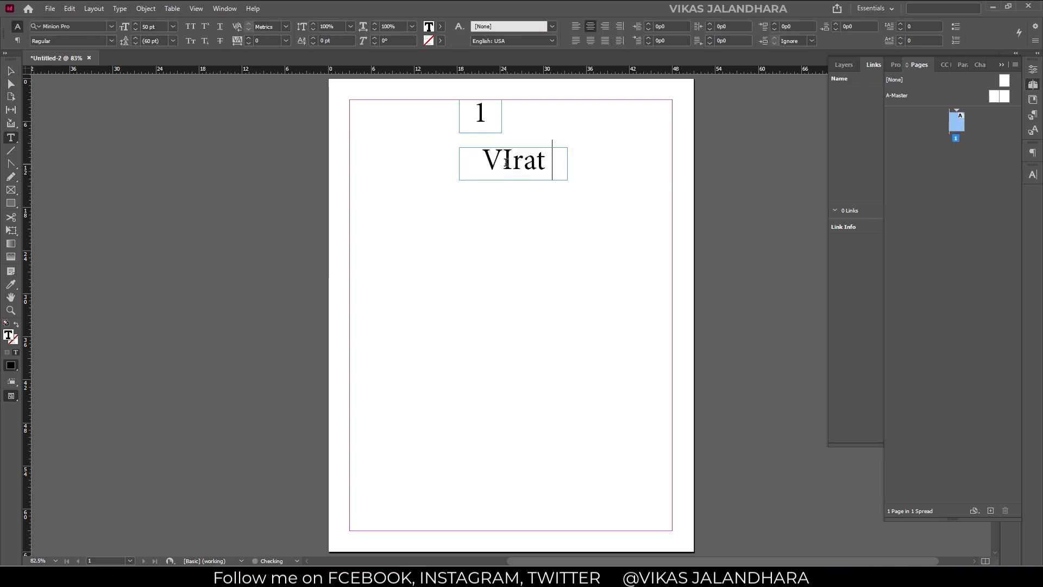
text(Kohli)
drag(513, 158, 501, 160)
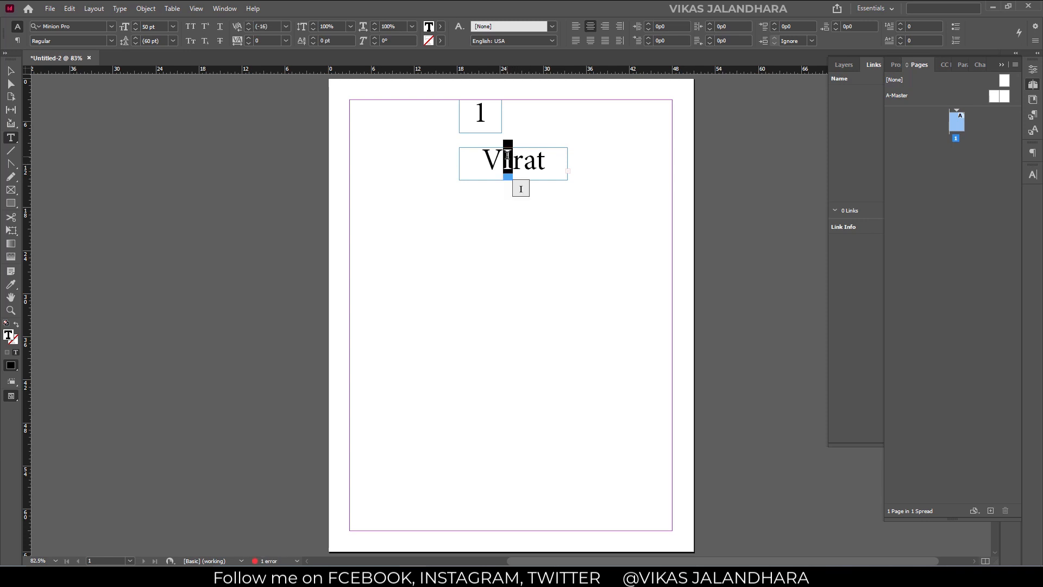
text(i)
click(11, 72)
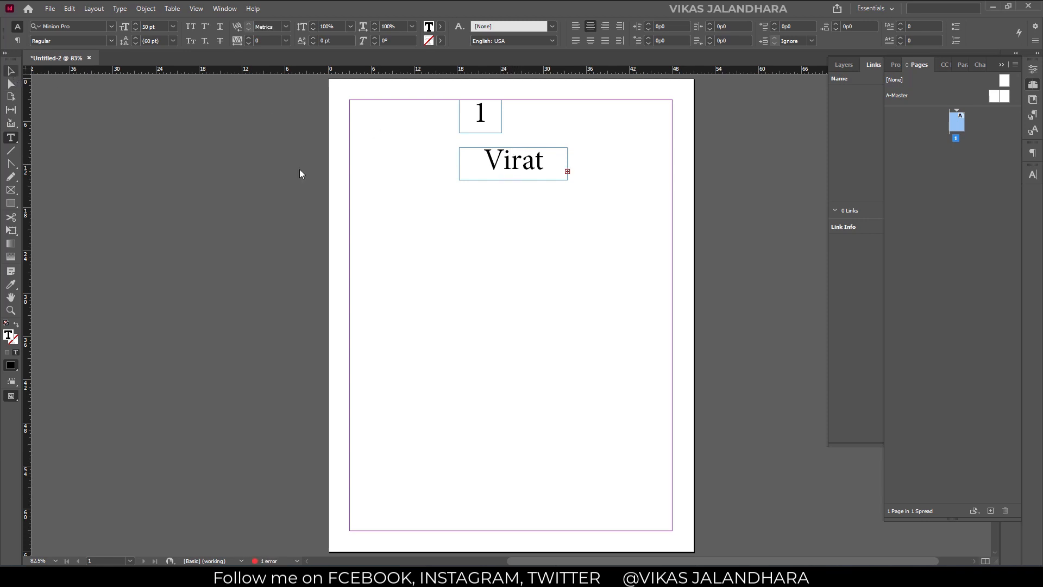
click(563, 166)
drag(568, 163, 613, 163)
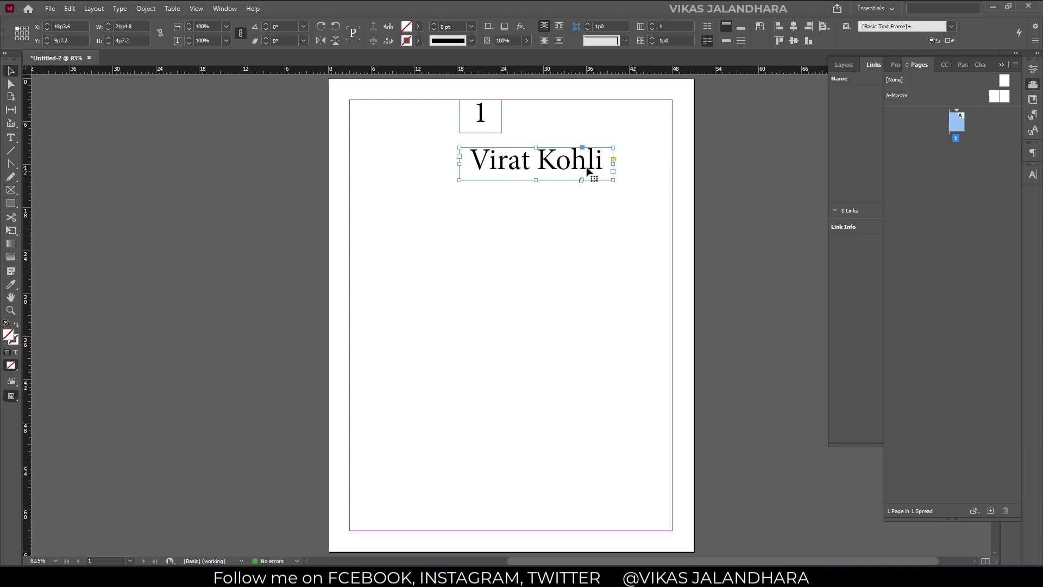
Center the name frame and the number frame horizontally on the page
click(792, 27)
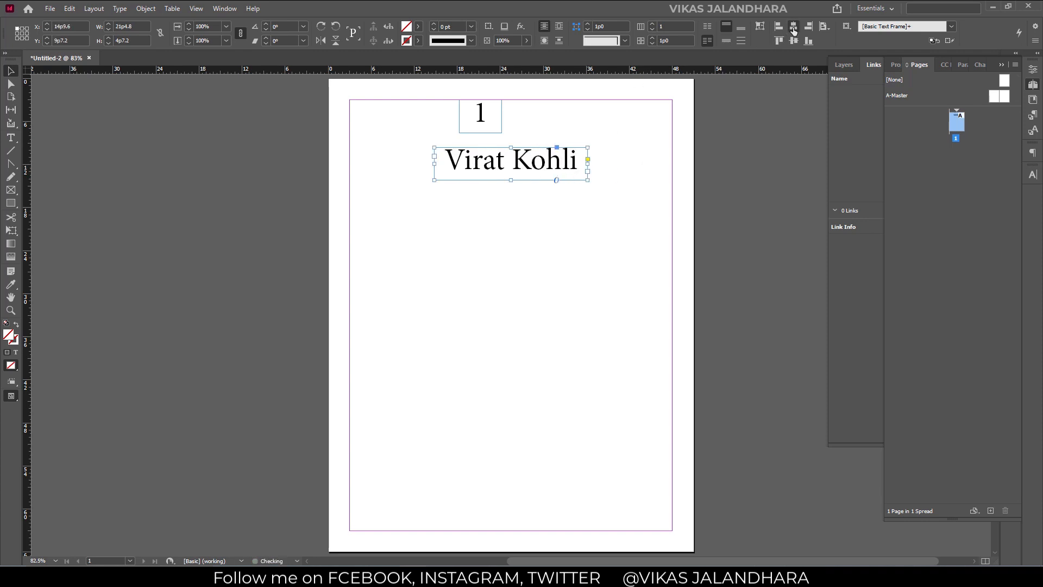
click(493, 129)
click(793, 28)
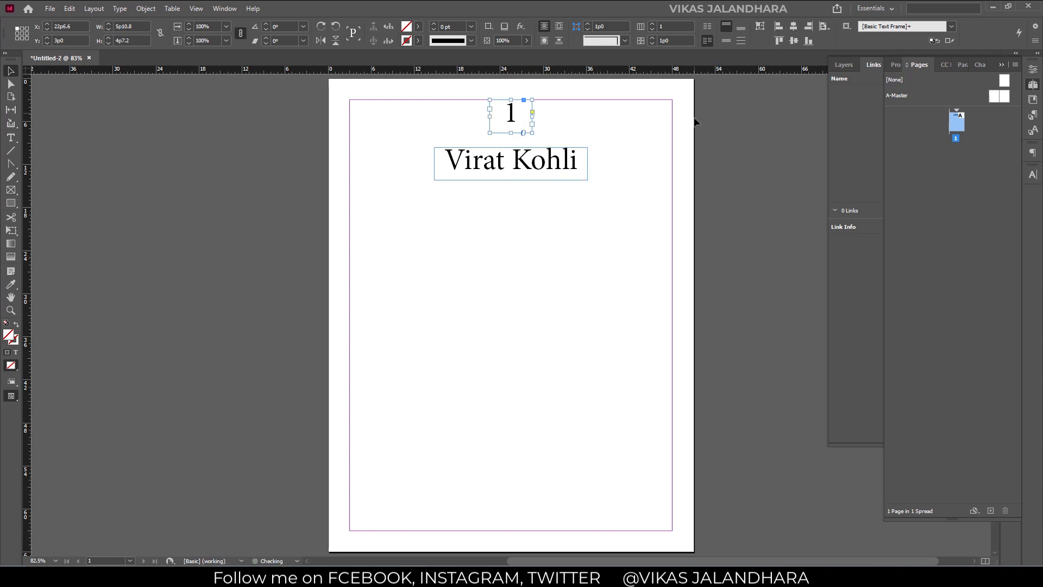
Nudge the name frame up toward the number, to Y 8p9.2
click(618, 166)
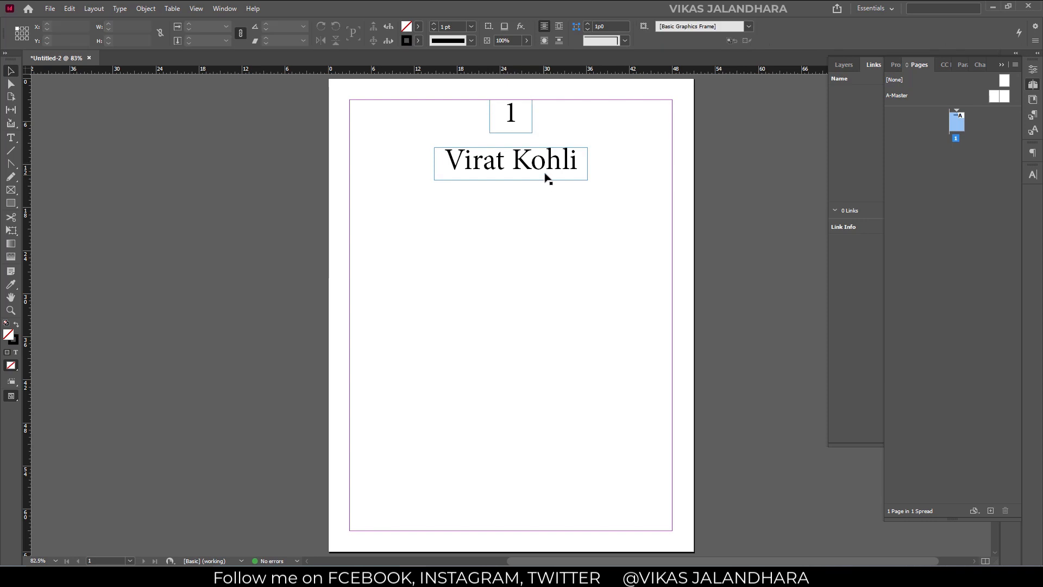
click(551, 170)
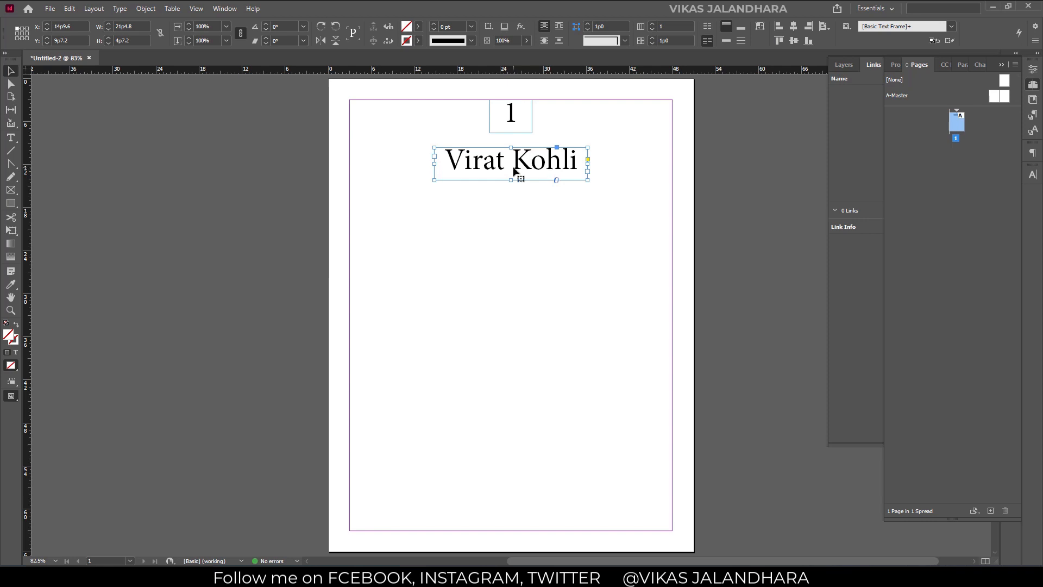
key(shift+Up)
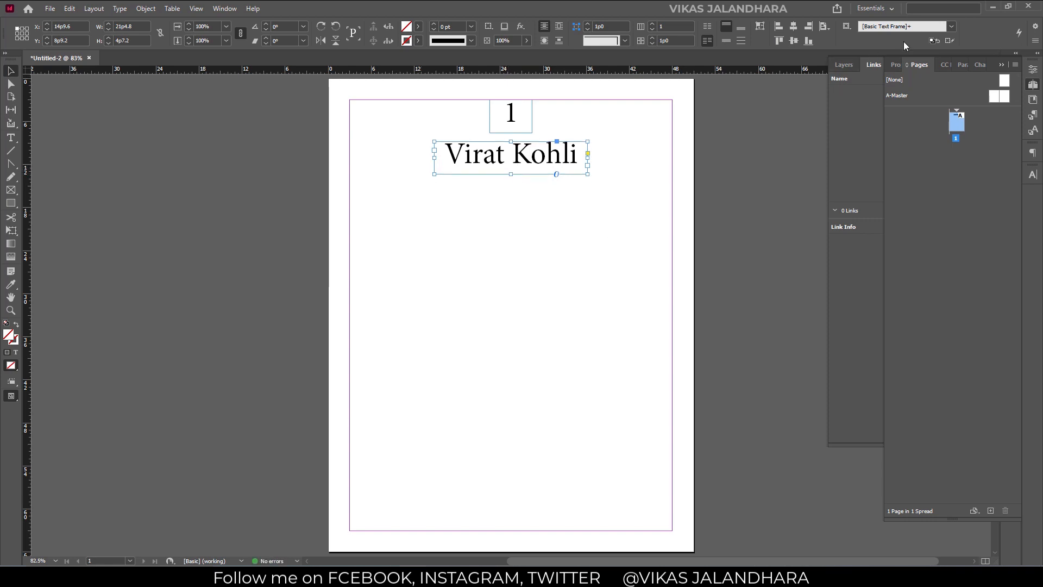
Switch to File Explorer and open the InDesign document Untitled-1 from the kohli folder
click(993, 8)
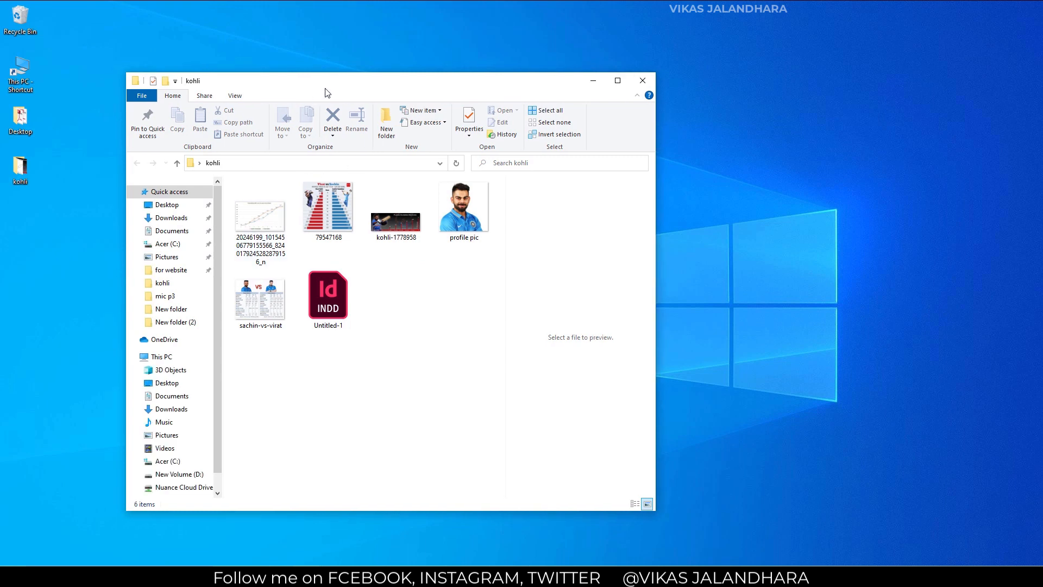
click(324, 305)
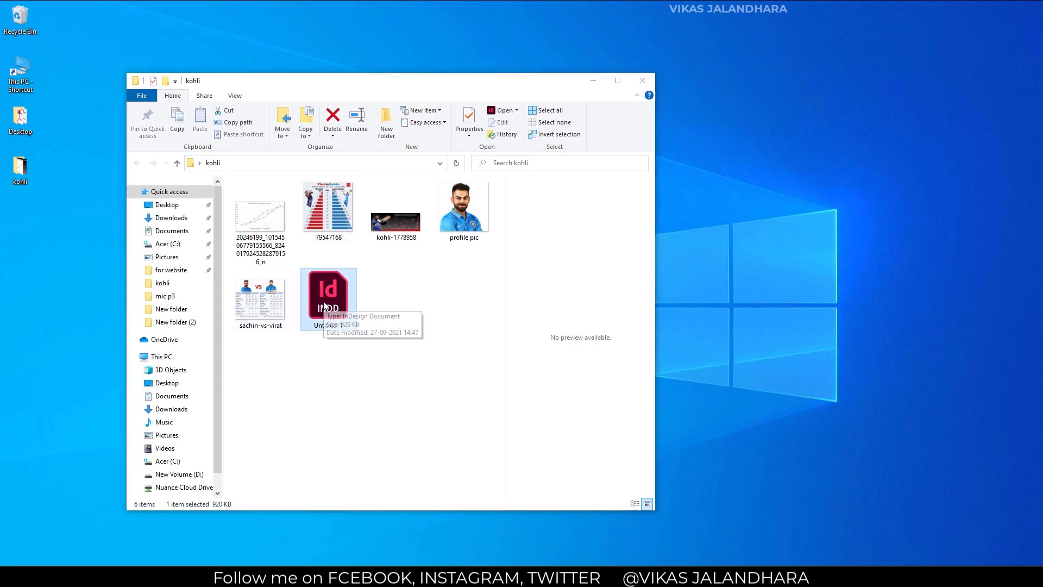
double_click(324, 306)
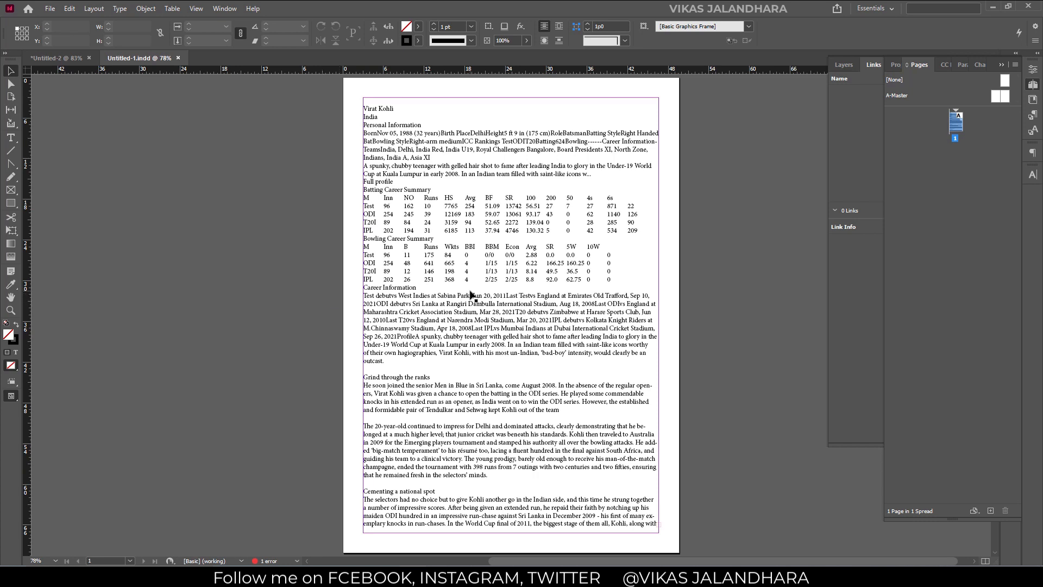
Select and copy the entire profile text in Untitled-1.indd
click(493, 219)
triple_click(497, 215)
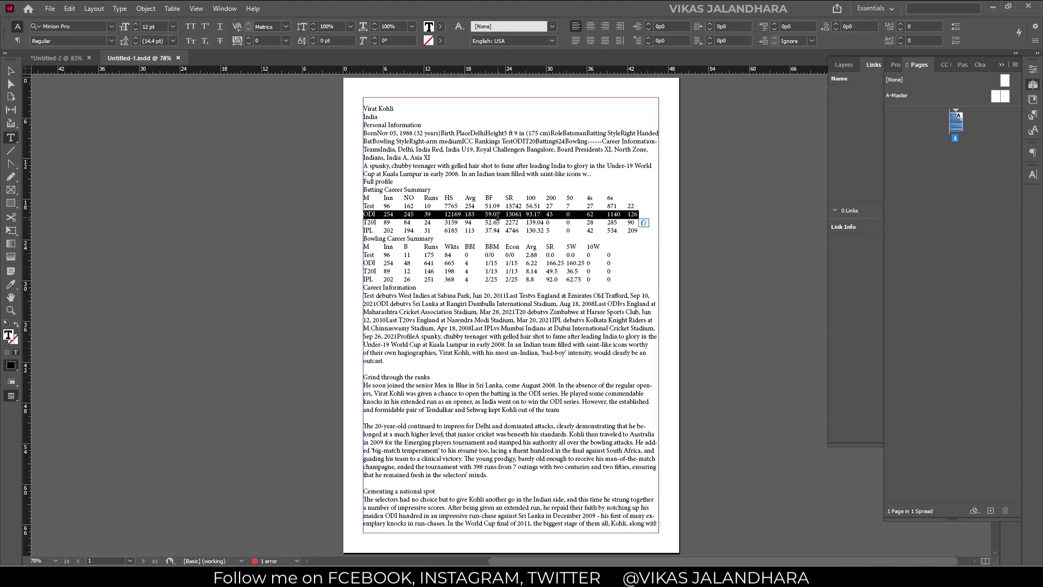
click(497, 215)
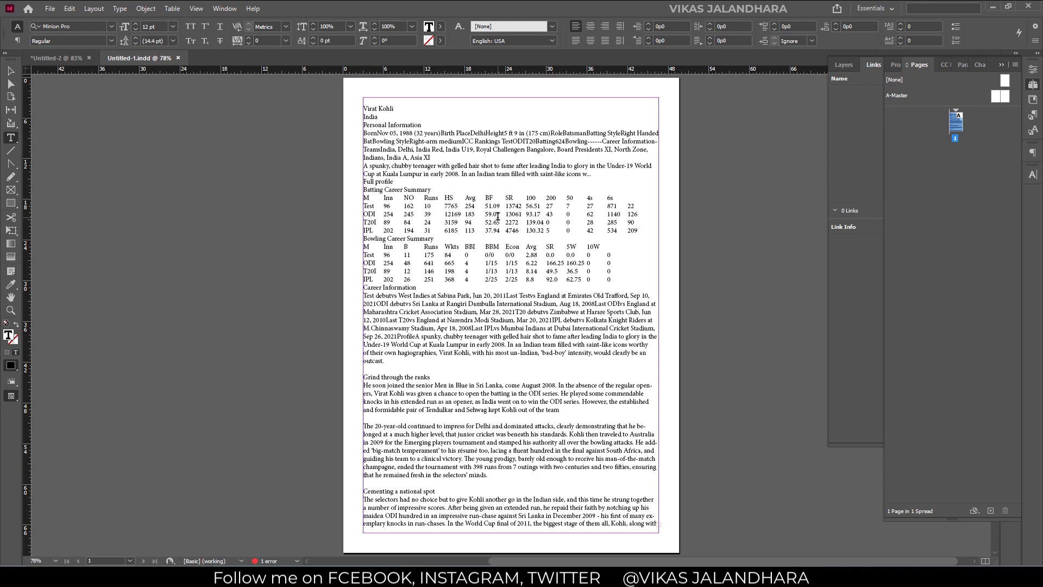
key(ctrl+a)
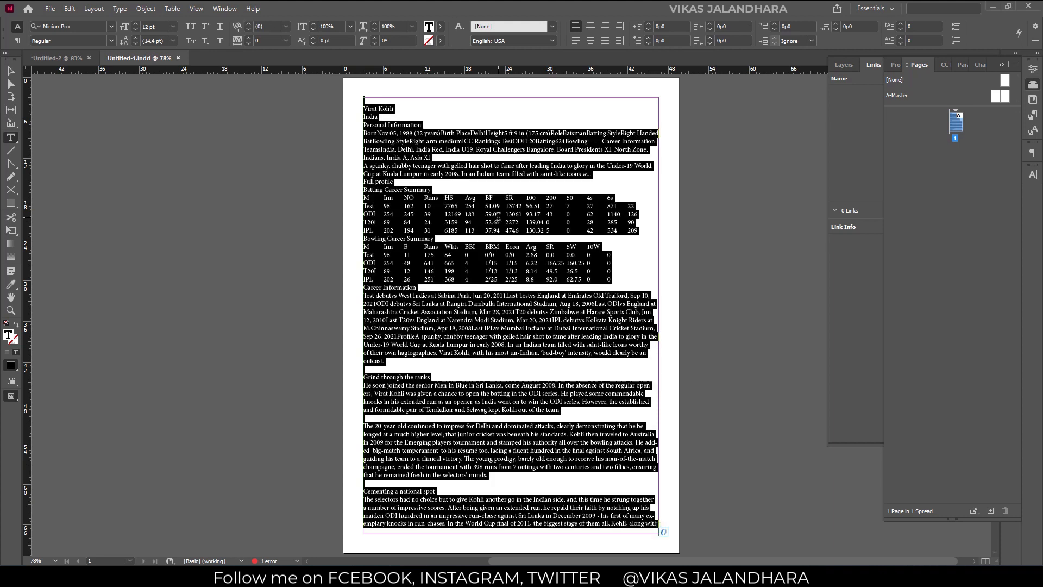
In Untitled-2, draw a text frame about 44p8 by 29p2 below the name and paste the copied profile text into it
click(45, 61)
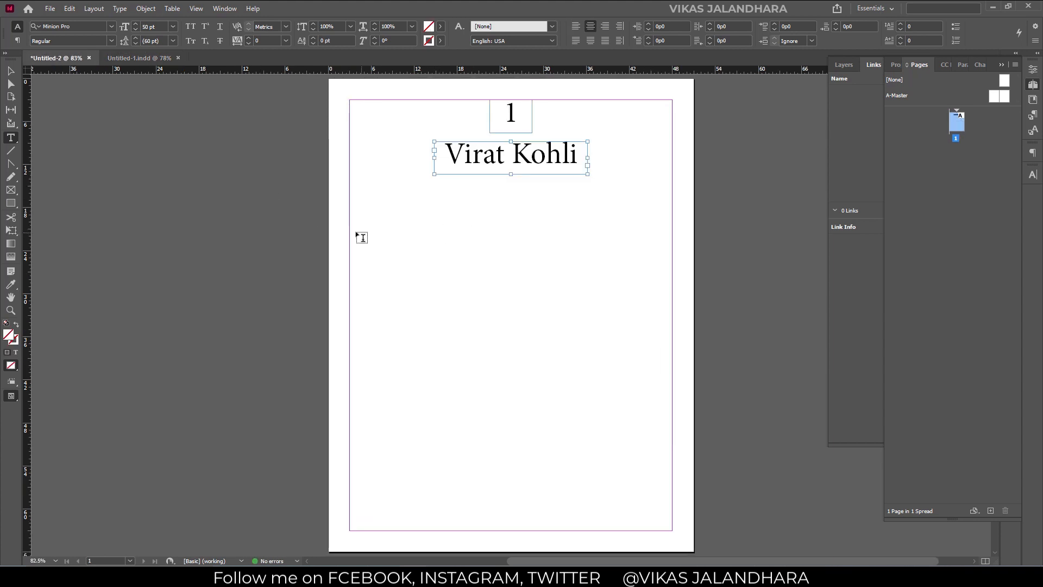
drag(351, 231, 672, 440)
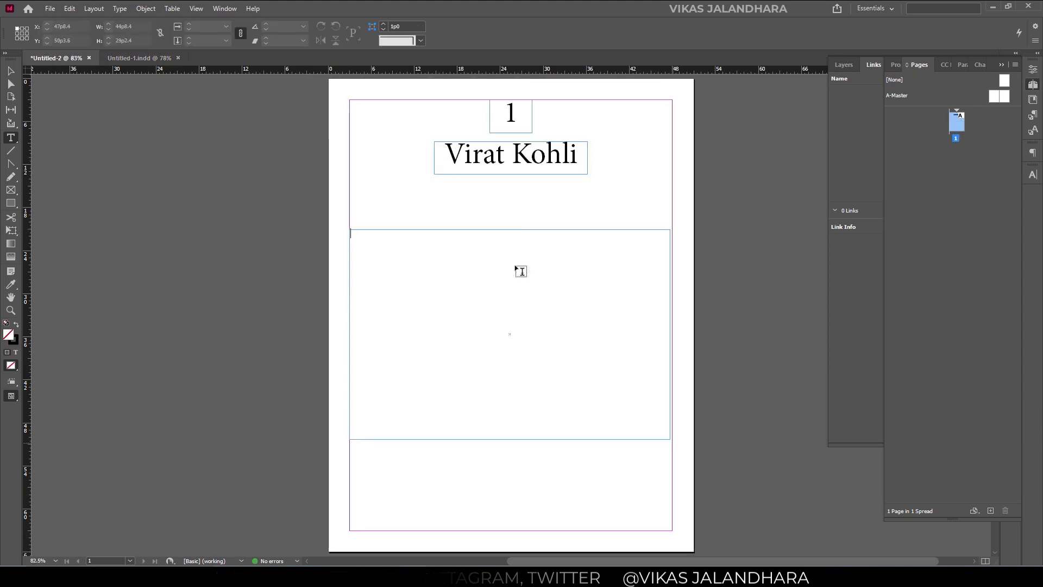
key(ctrl+v)
key(Escape)
Extend the profile text frame to the bottom and right margins, making it 45p0 wide and 41p10.8 high
scroll(494, 380, down, 2)
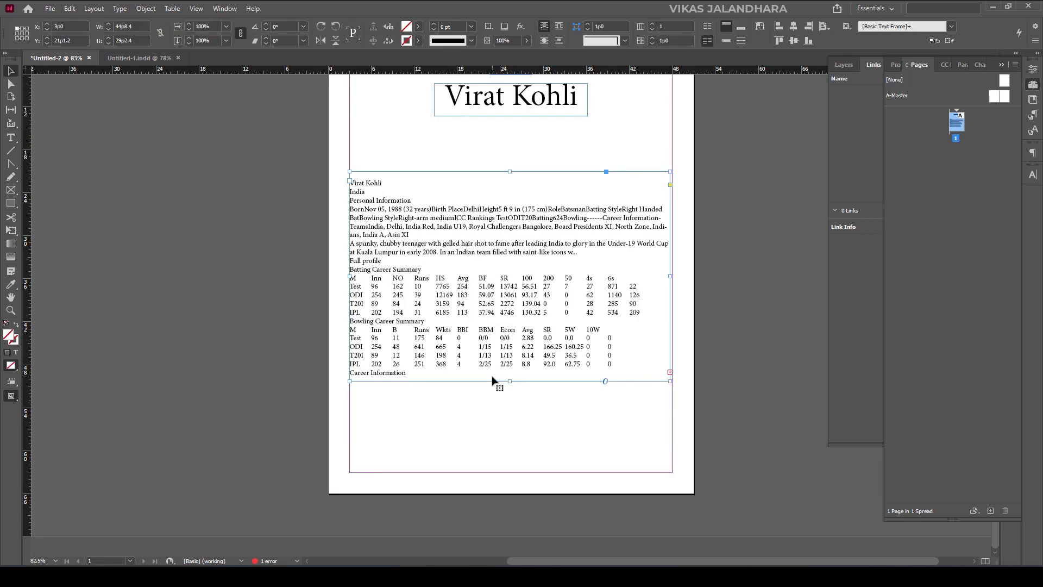
drag(509, 380, 510, 473)
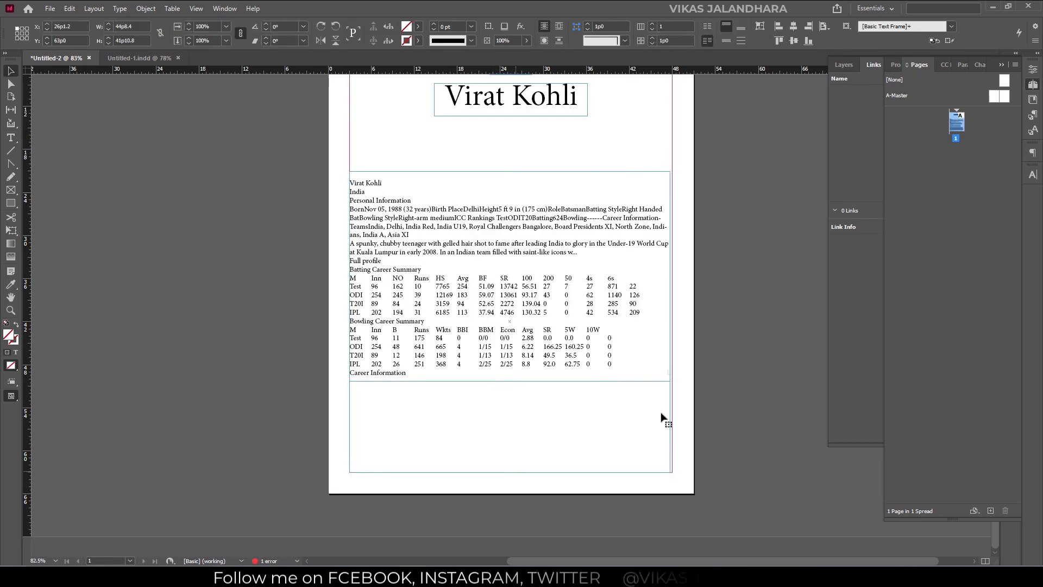
drag(670, 322, 672, 321)
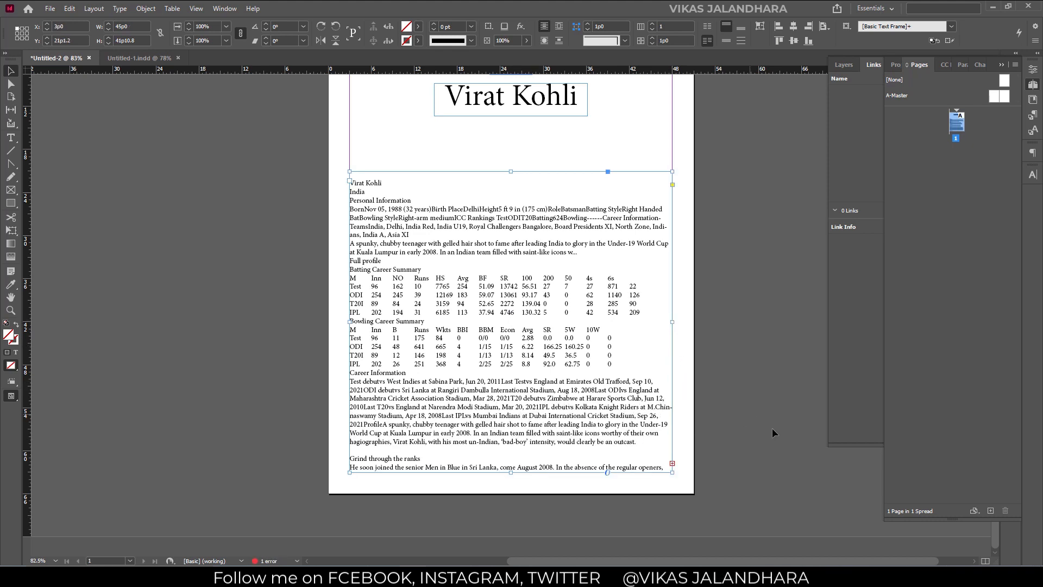
Add three blank pages after page 1 of the document
click(990, 511)
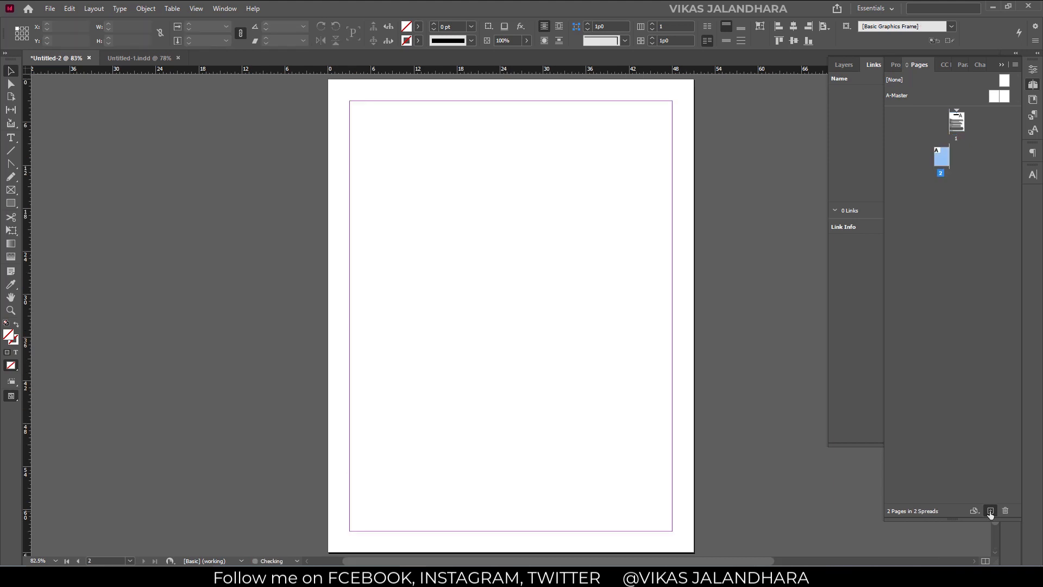
click(990, 511)
click(991, 511)
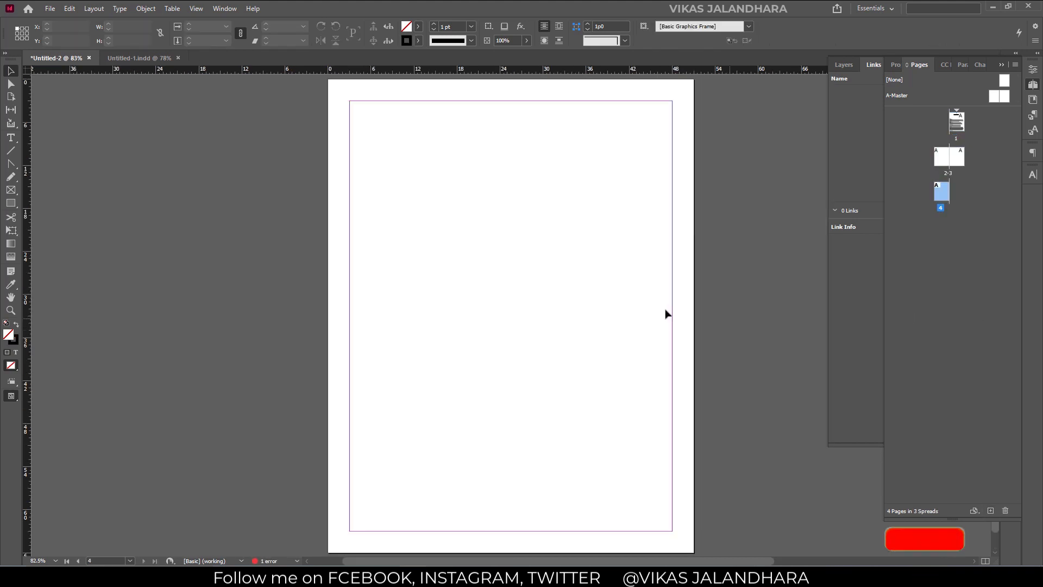
Flow the overset profile text from page 1 into a threaded frame filling the margins of page 2
scroll(665, 314, up, 5)
scroll(662, 314, up, 10)
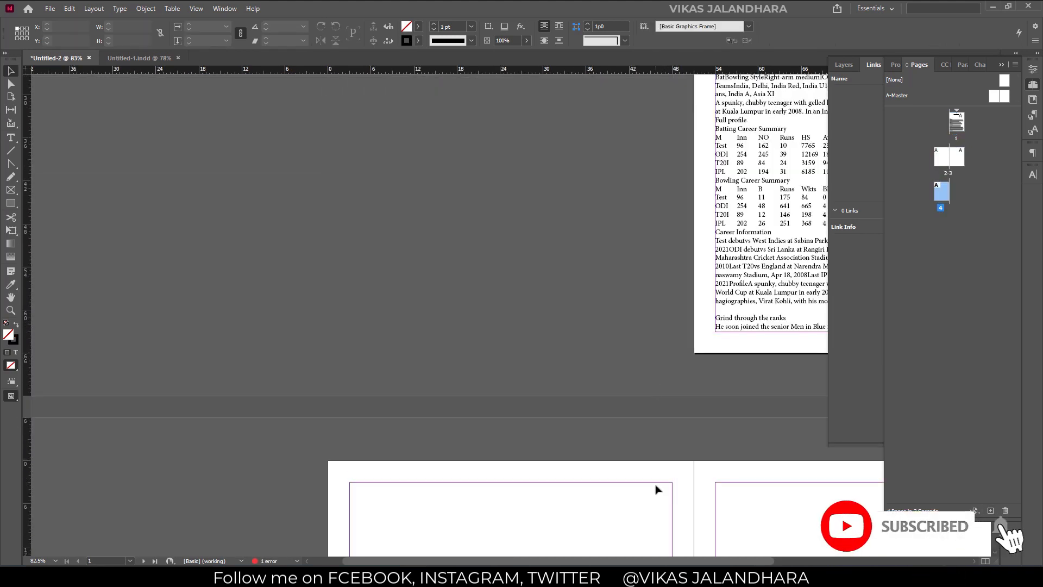
drag(640, 557, 759, 557)
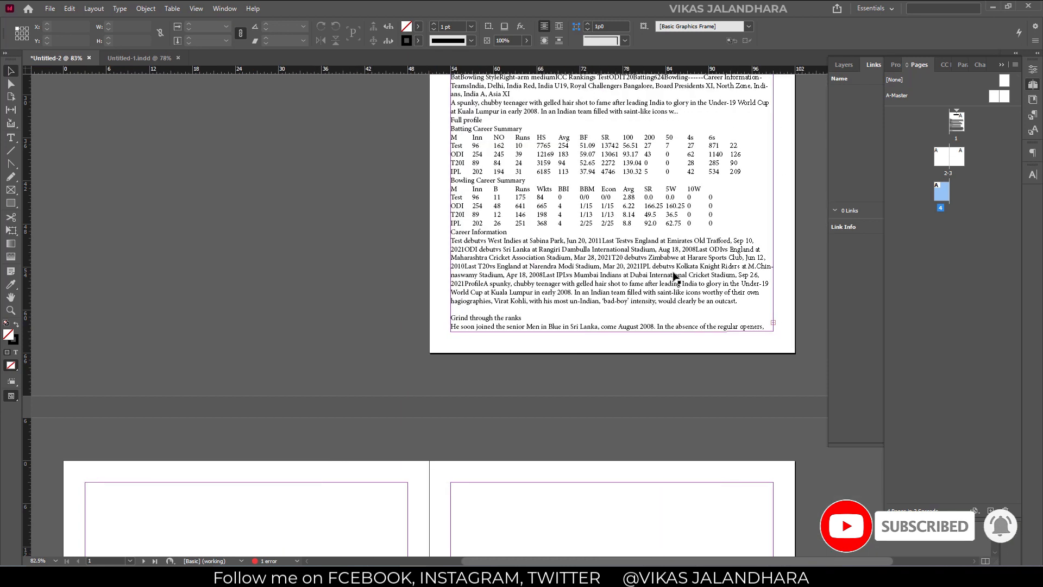
click(748, 312)
click(774, 323)
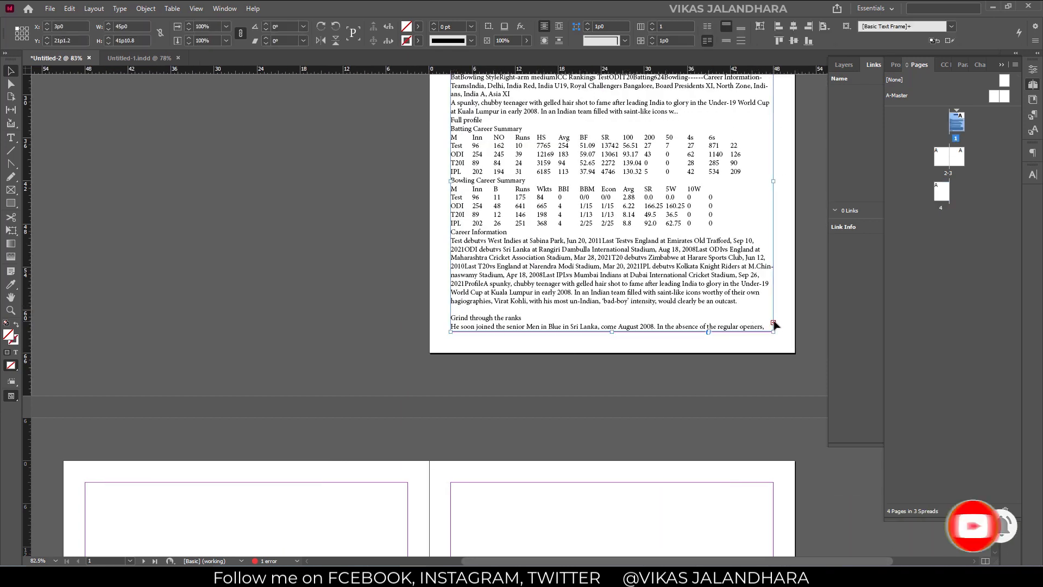
scroll(478, 304, down, 3)
click(92, 324)
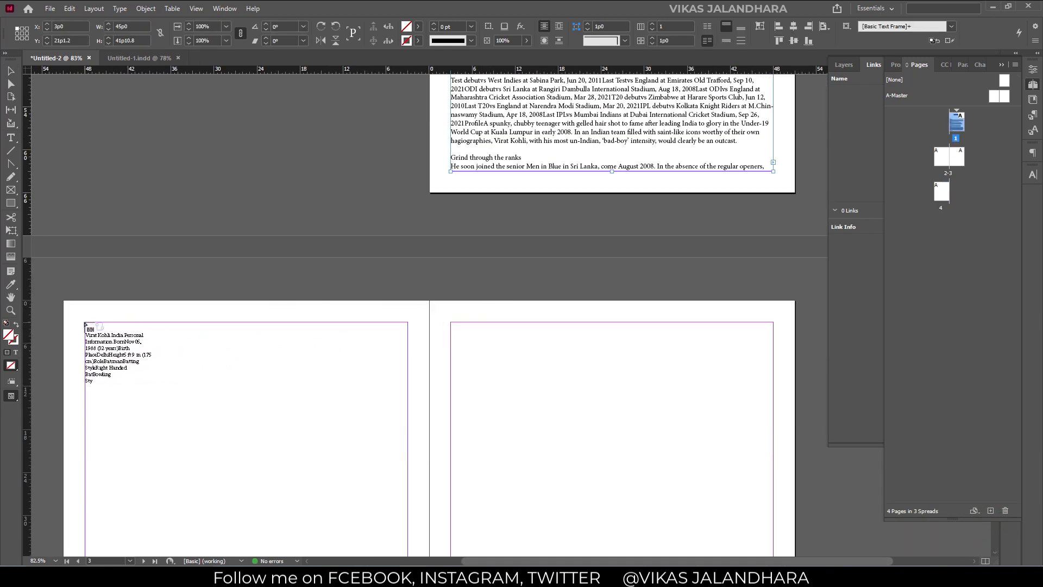
click(92, 324)
scroll(402, 321, down, 3)
scroll(404, 321, down, 3)
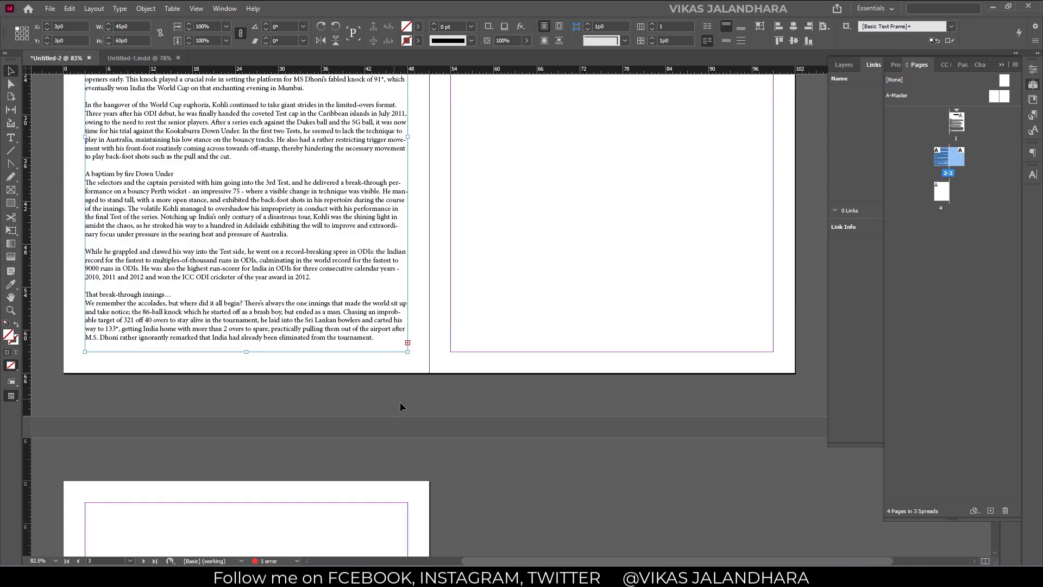
Continue the overset text from page 2 into a threaded frame within the margins of page 3
click(407, 343)
scroll(478, 347, up, 4)
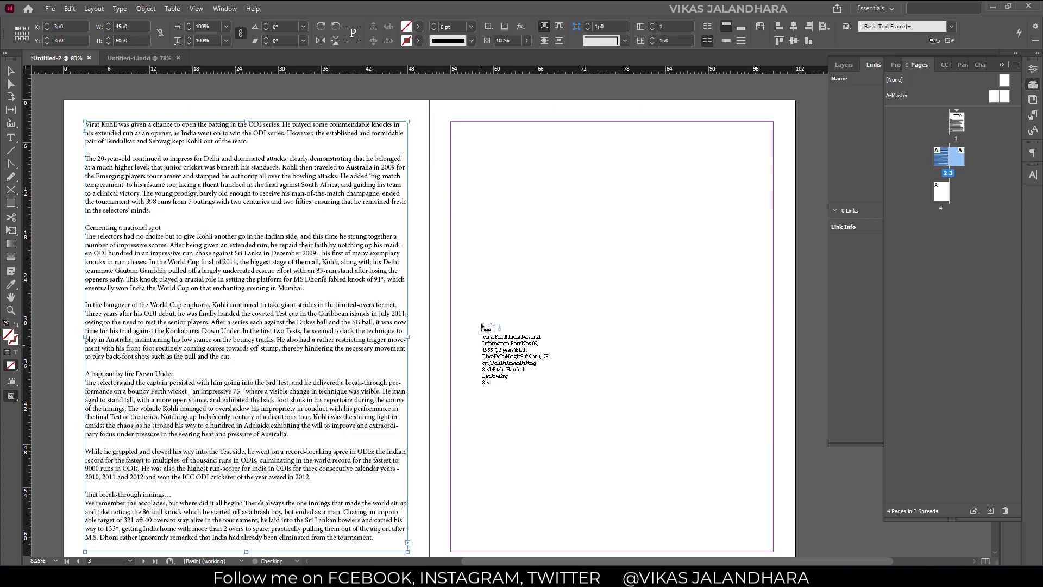
click(454, 205)
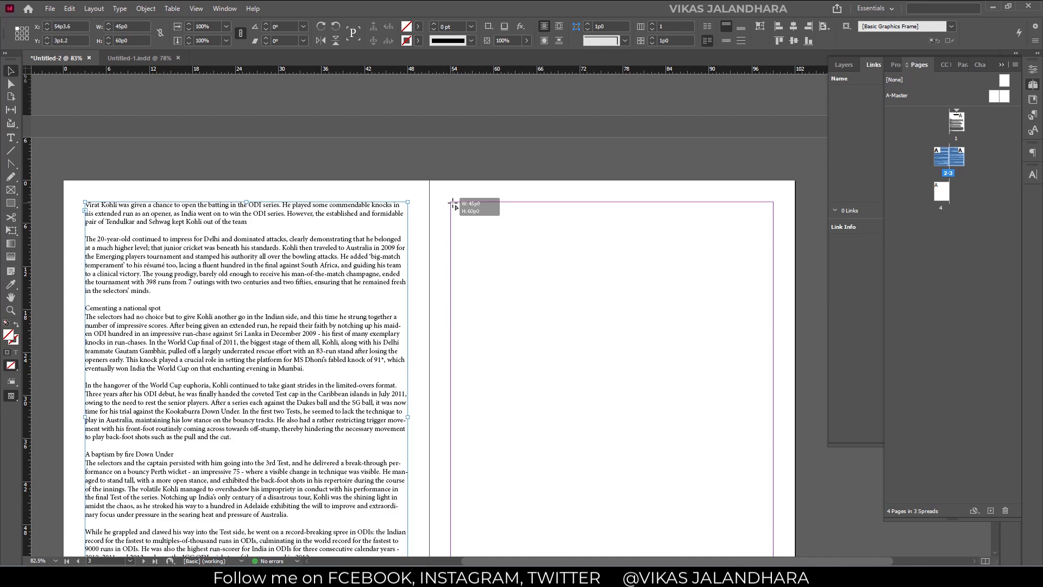
scroll(546, 289, down, 8)
scroll(546, 291, up, 3)
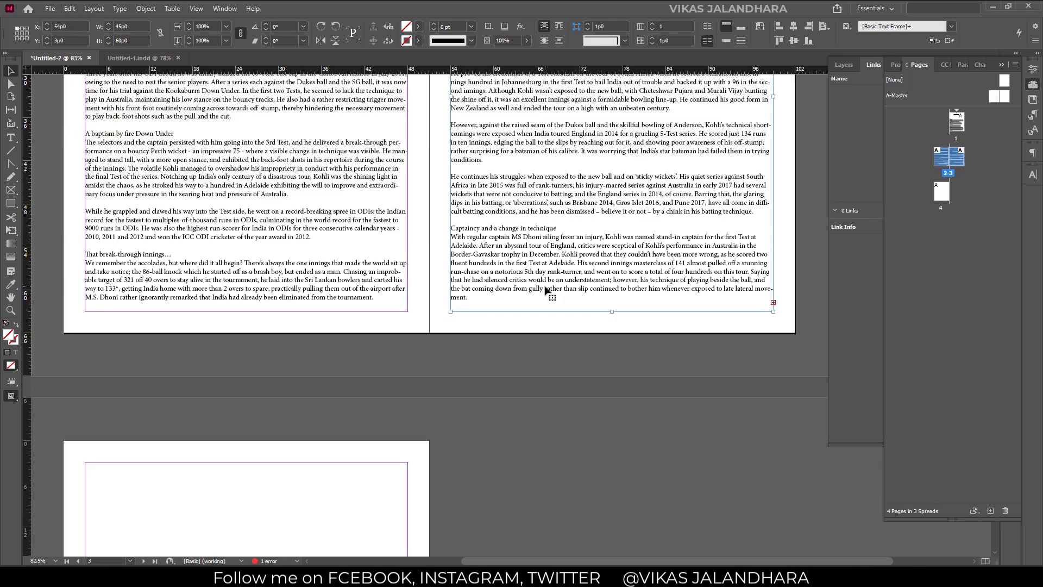
Undo the threaded frames on pages 3 and 2 and discard the loaded text
key(ctrl+z)
scroll(546, 291, up, 3)
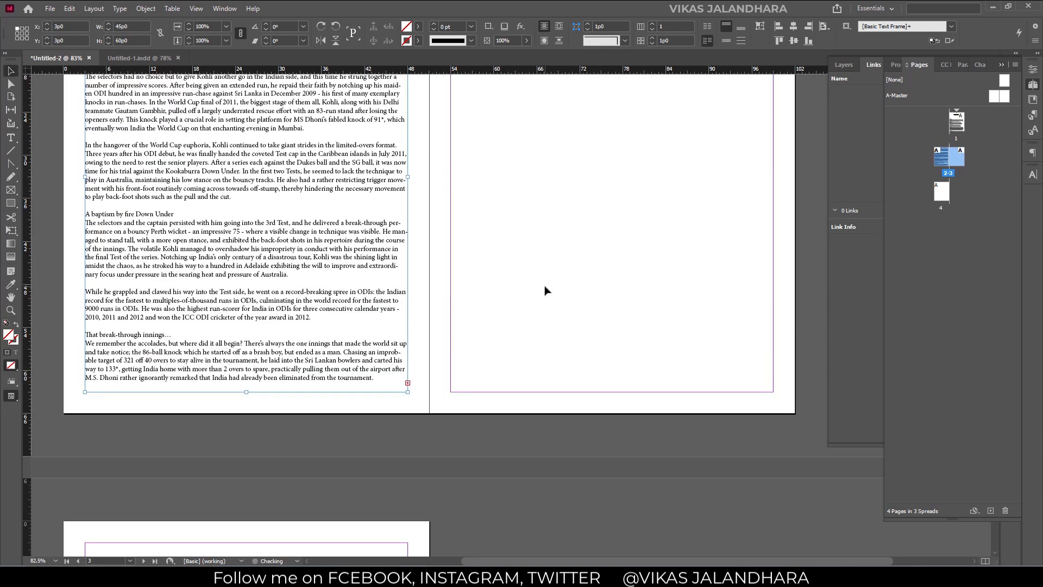
key(ctrl+z)
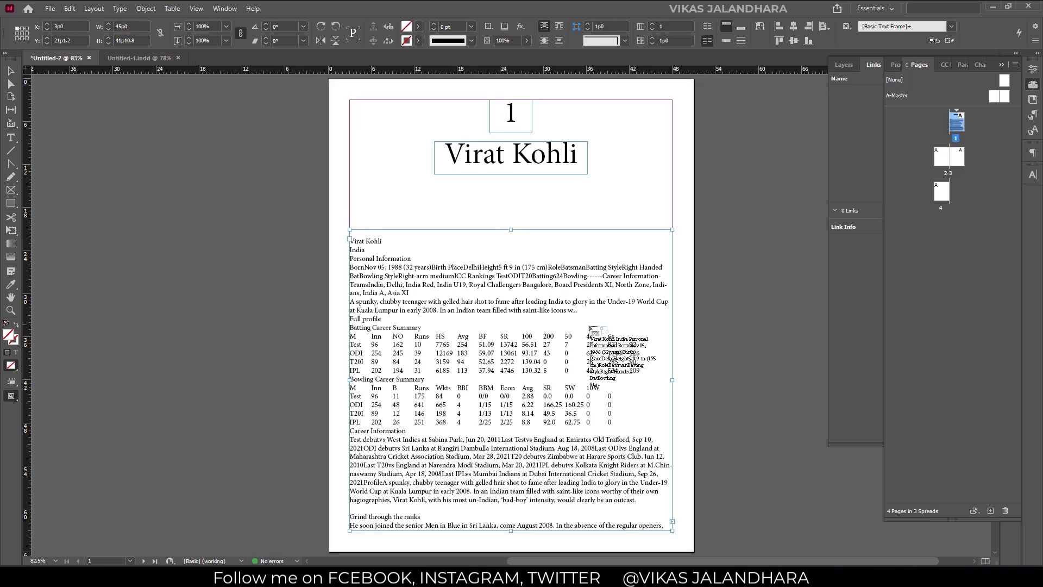
scroll(619, 353, down, 5)
key(Escape)
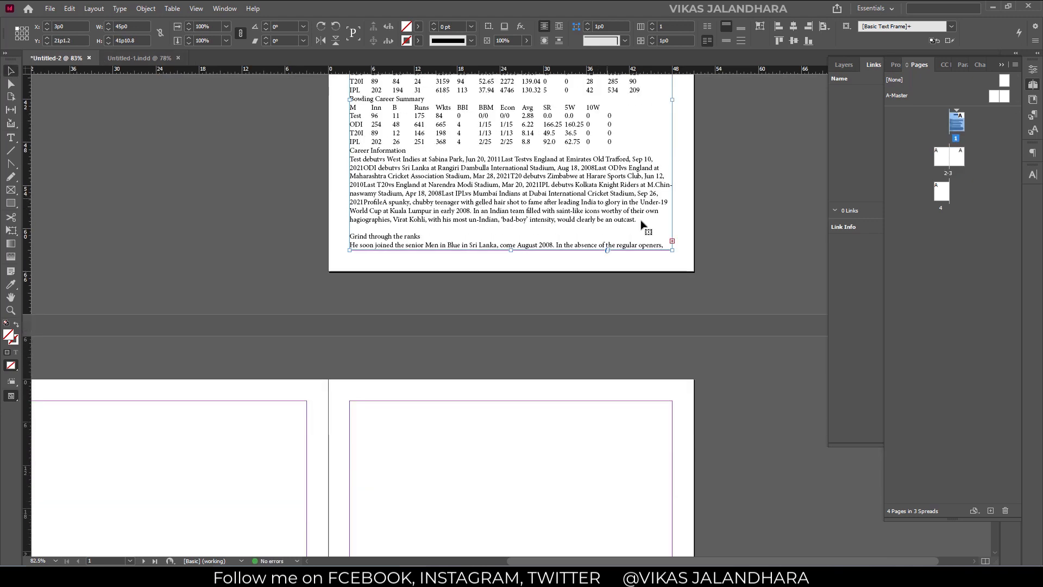
Autoflow the overset profile text from page 1 starting at page 2's upper margin corner, adding pages until all text is placed
click(671, 241)
drag(622, 562, 562, 562)
scroll(256, 442, down, 5)
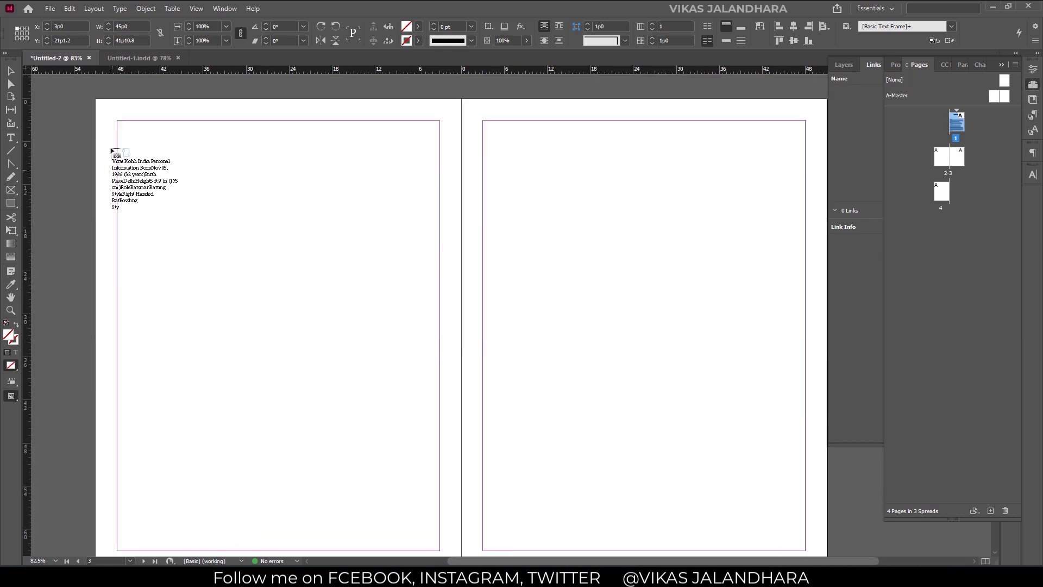
click(118, 121)
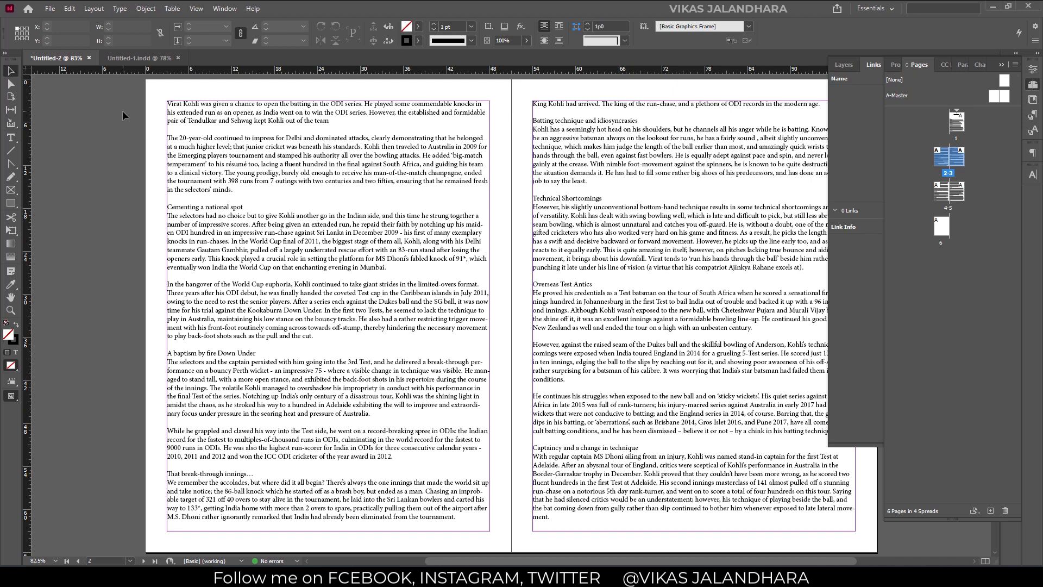
Copy the author's name from the "Written by" line on page 6
scroll(421, 268, down, 10)
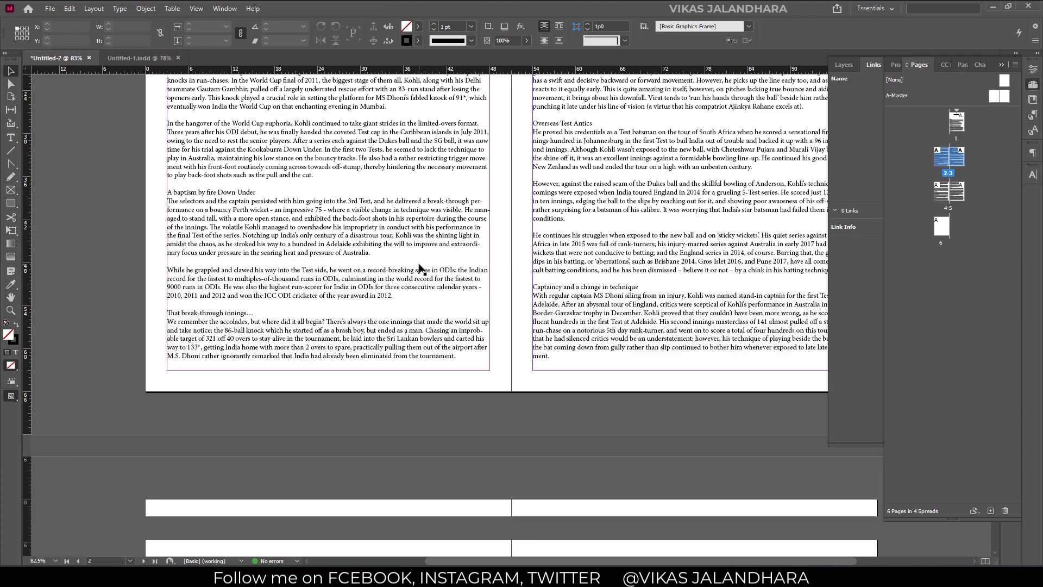
scroll(421, 268, down, 8)
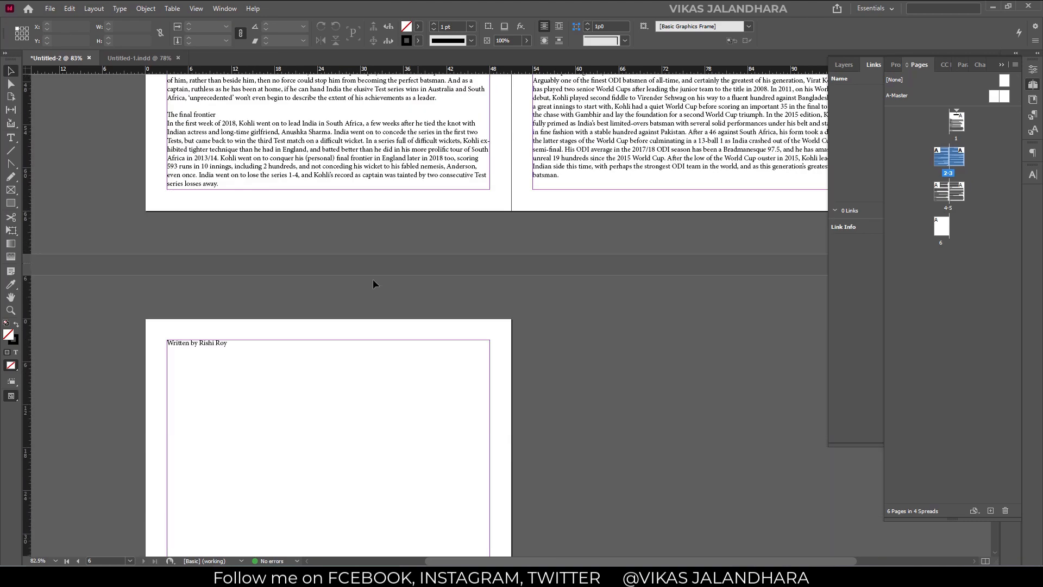
scroll(206, 365, down, 3)
scroll(158, 272, up, 3)
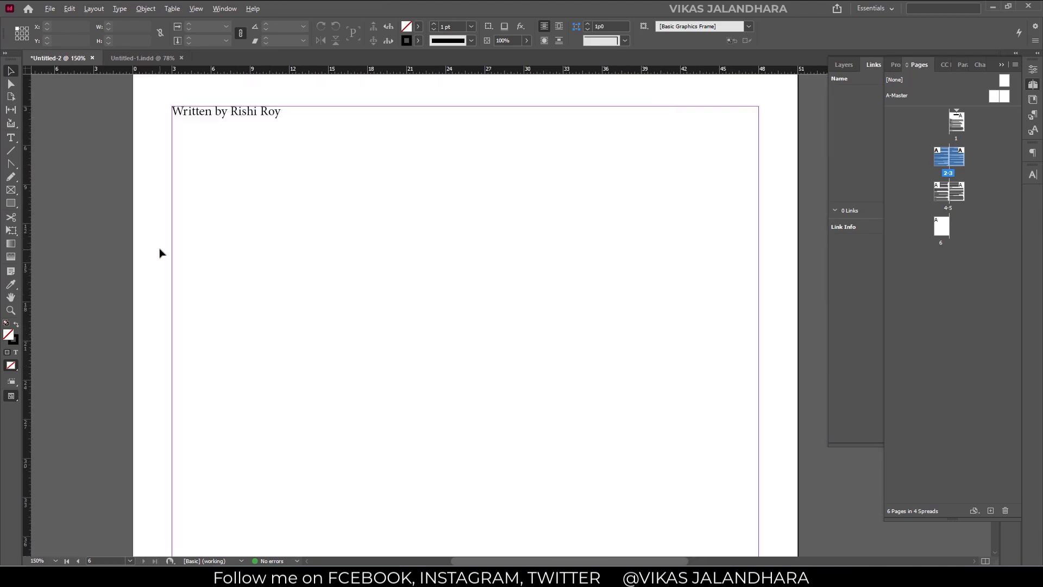
scroll(190, 244, up, 4)
click(277, 275)
double_click(287, 270)
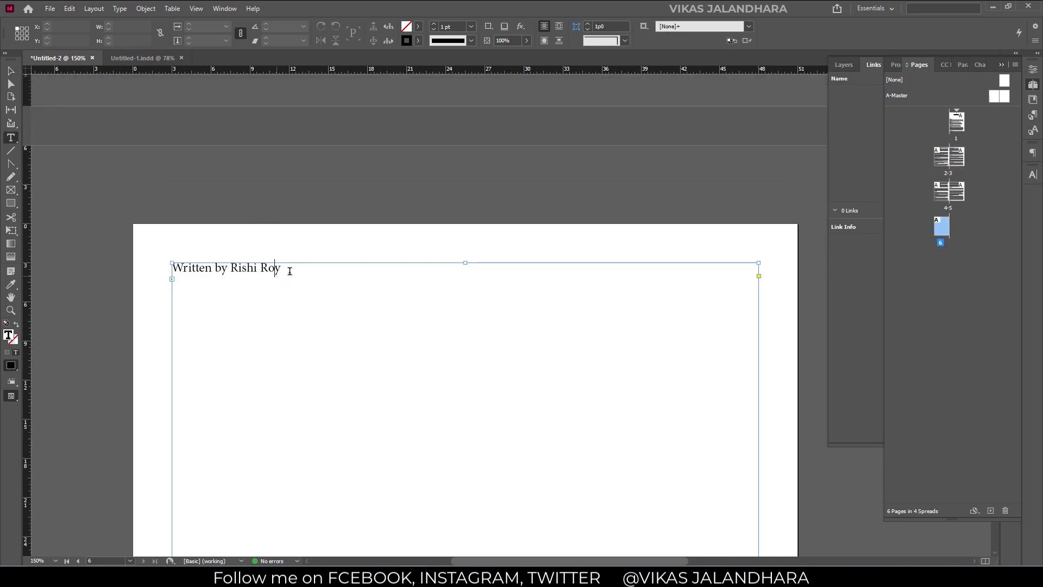
drag(281, 269, 231, 267)
key(ctrl+c)
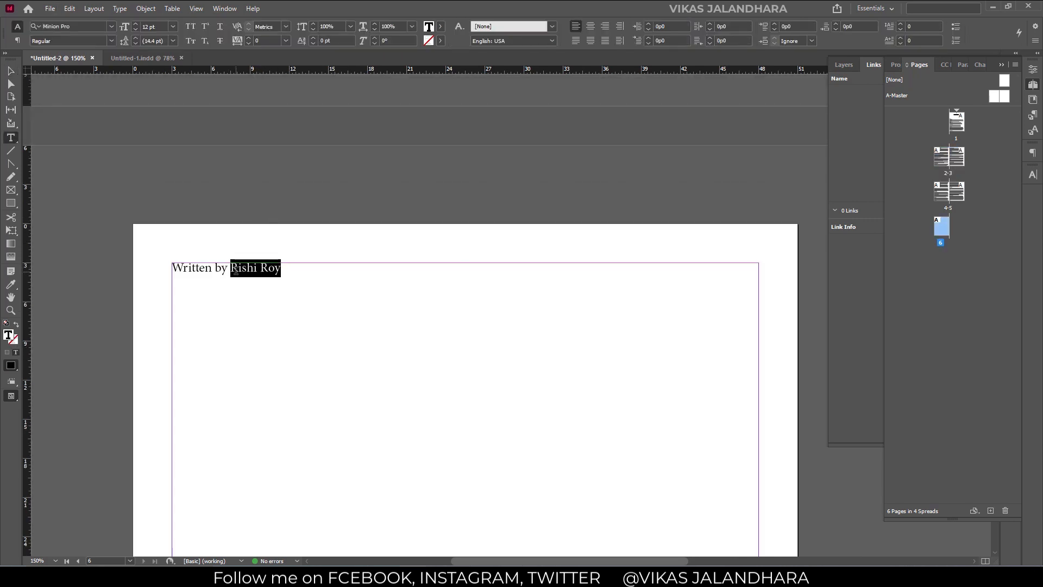
On page 1, draw a text frame about 30p6 by 4p7 below the Virat Kohli heading and paste the author's name into it
double_click(952, 127)
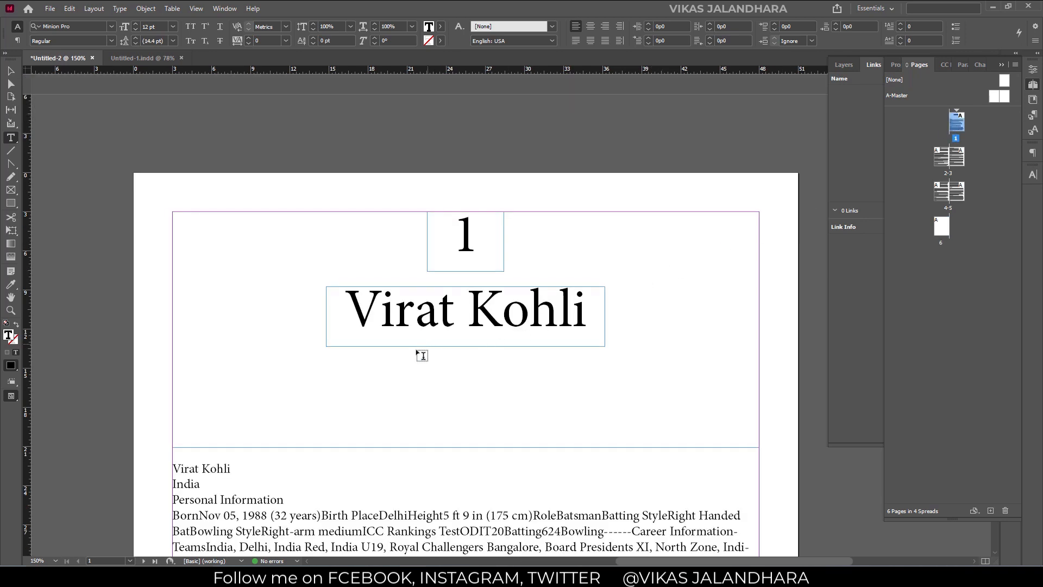
drag(251, 357, 649, 416)
key(ctrl+v)
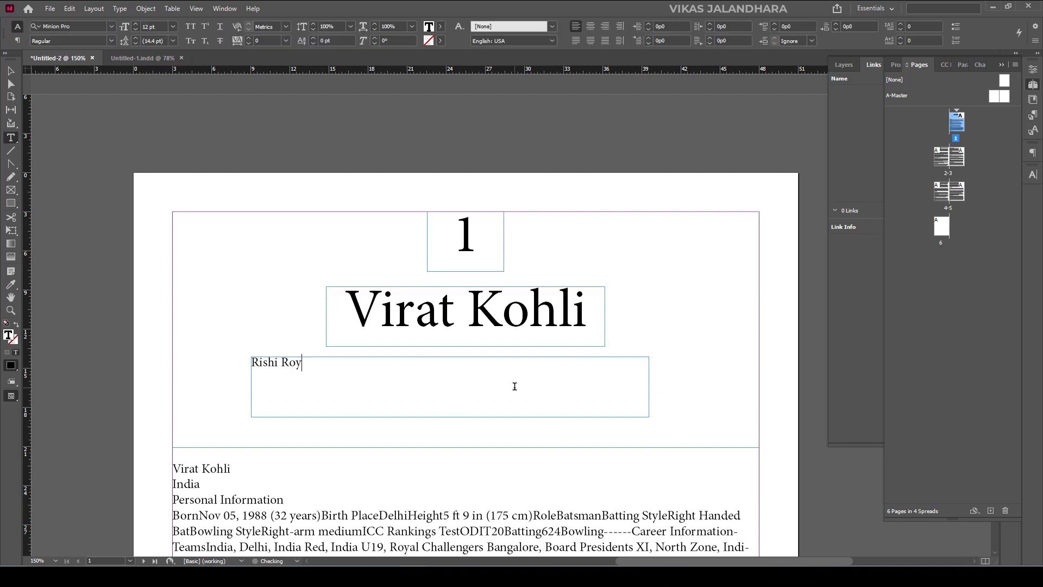
key(Escape)
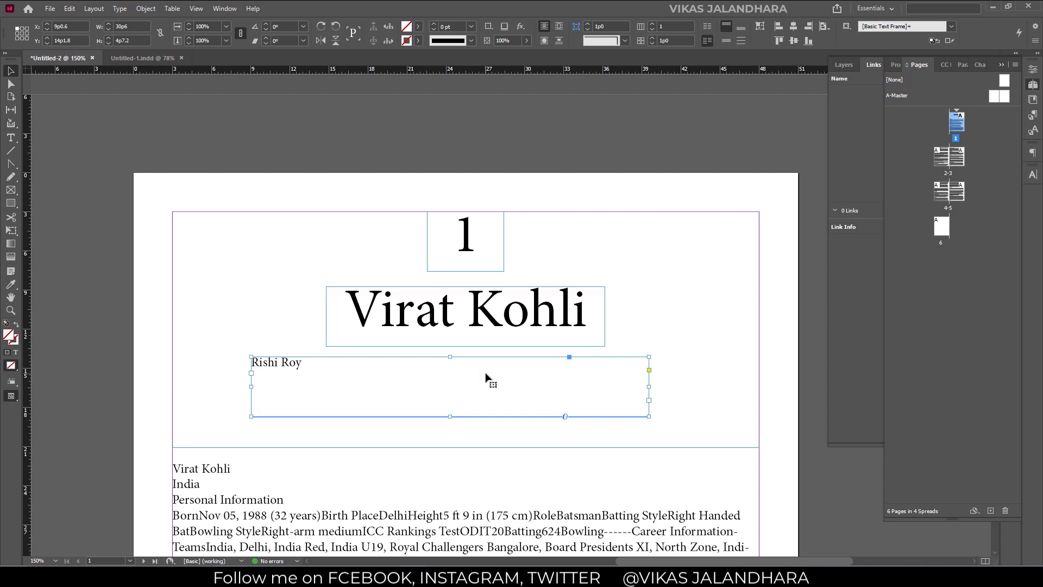
Format the author's name below the heading as all caps, centre-aligned, at 20 pt
click(963, 65)
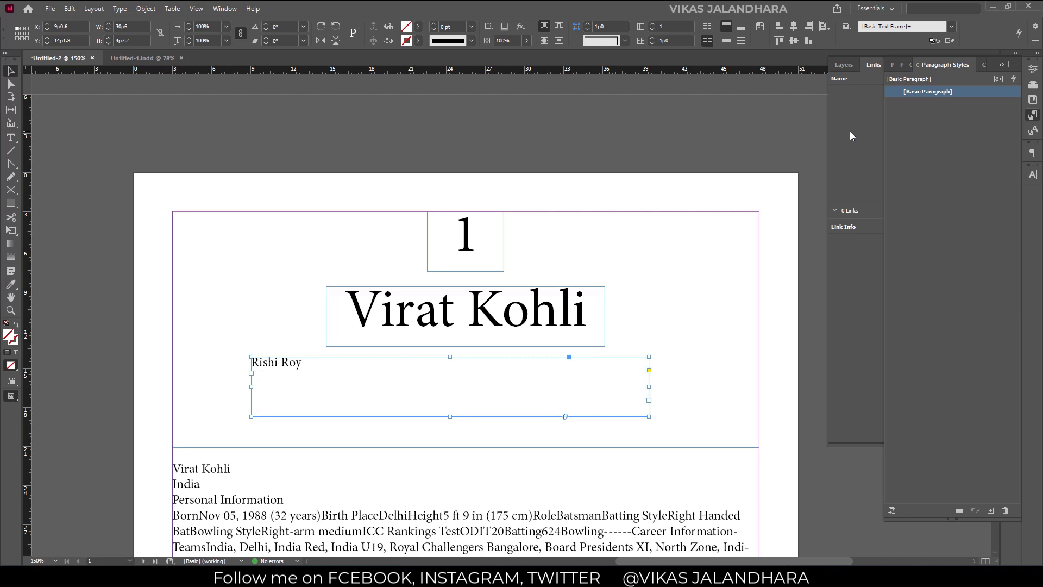
double_click(408, 406)
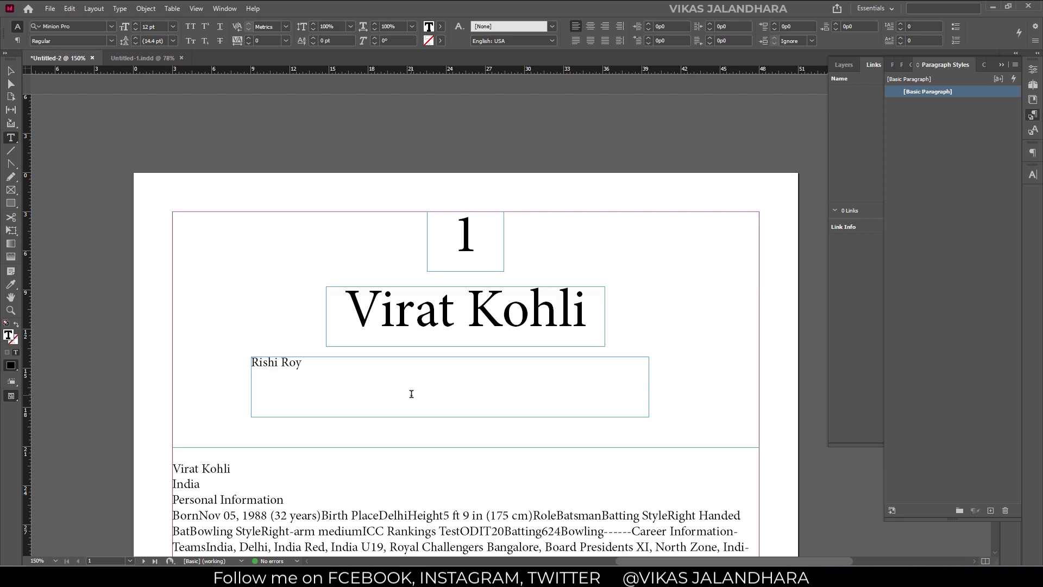
triple_click(395, 368)
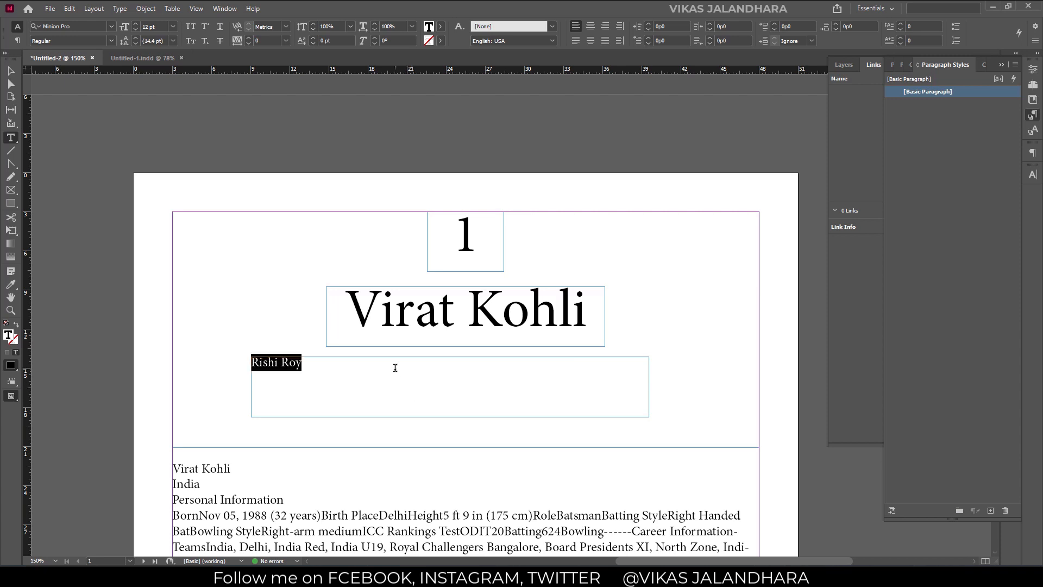
click(191, 30)
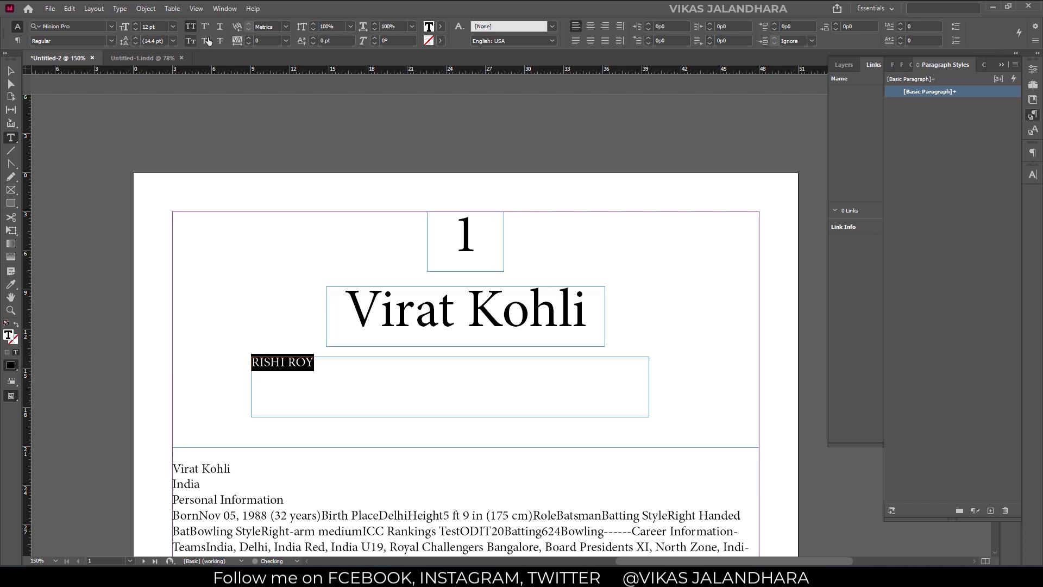
click(590, 27)
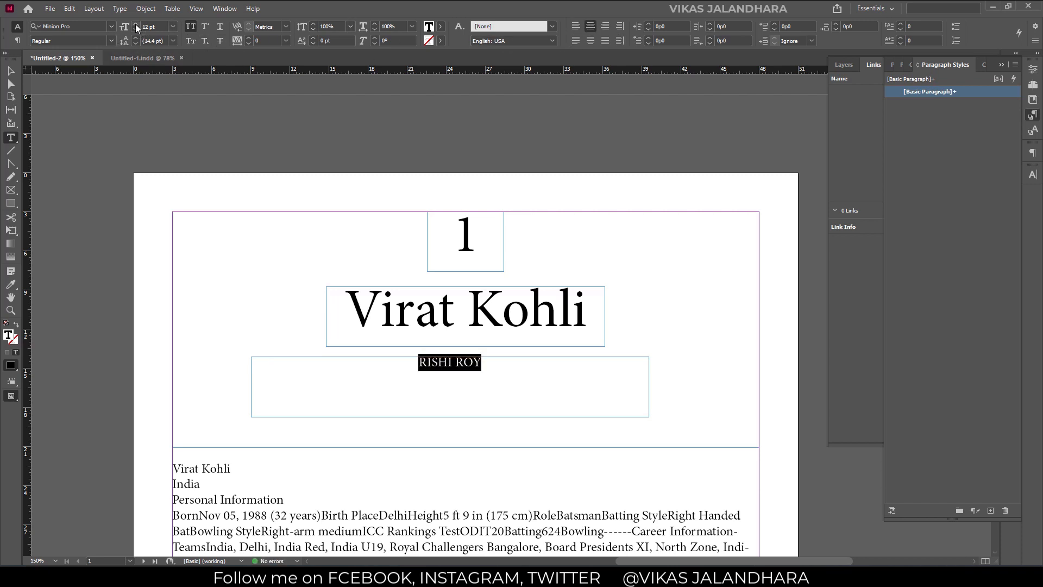
click(122, 30)
text(20)
key(Return)
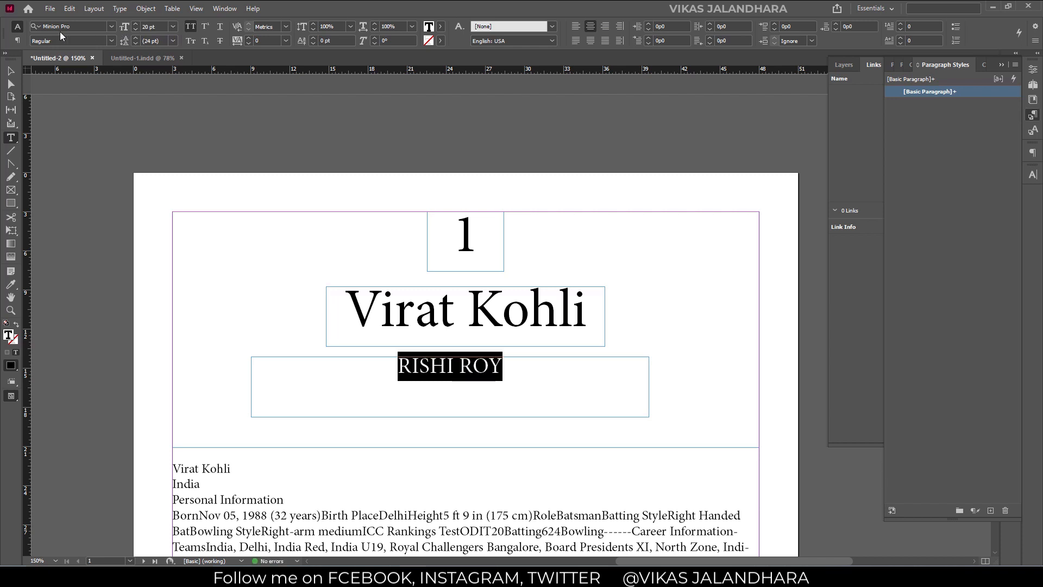
Shorten the author frame to about 2p0.6 high and centre it horizontally on the page
click(11, 70)
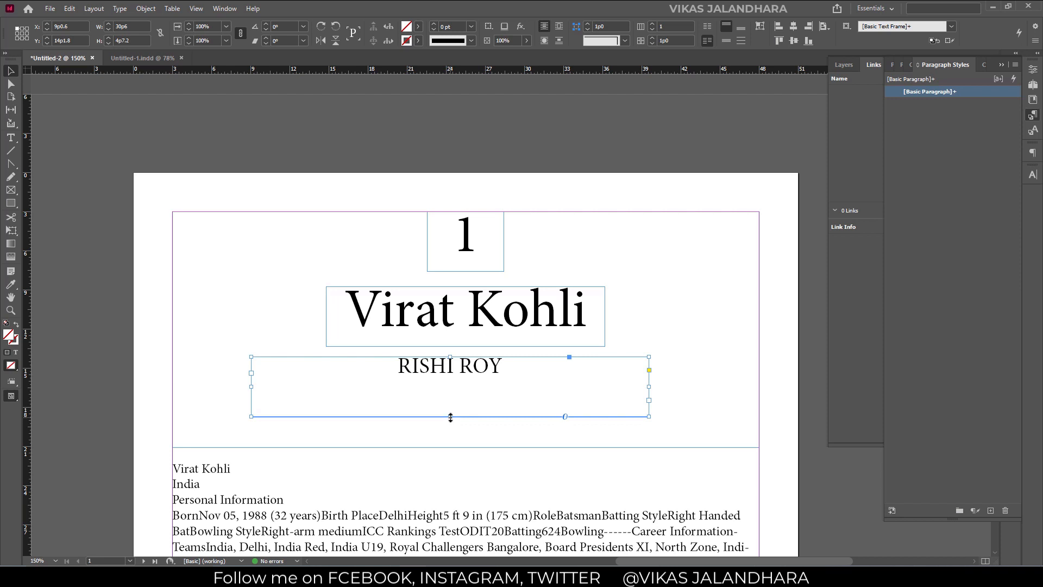
drag(449, 416, 450, 383)
click(751, 156)
click(544, 375)
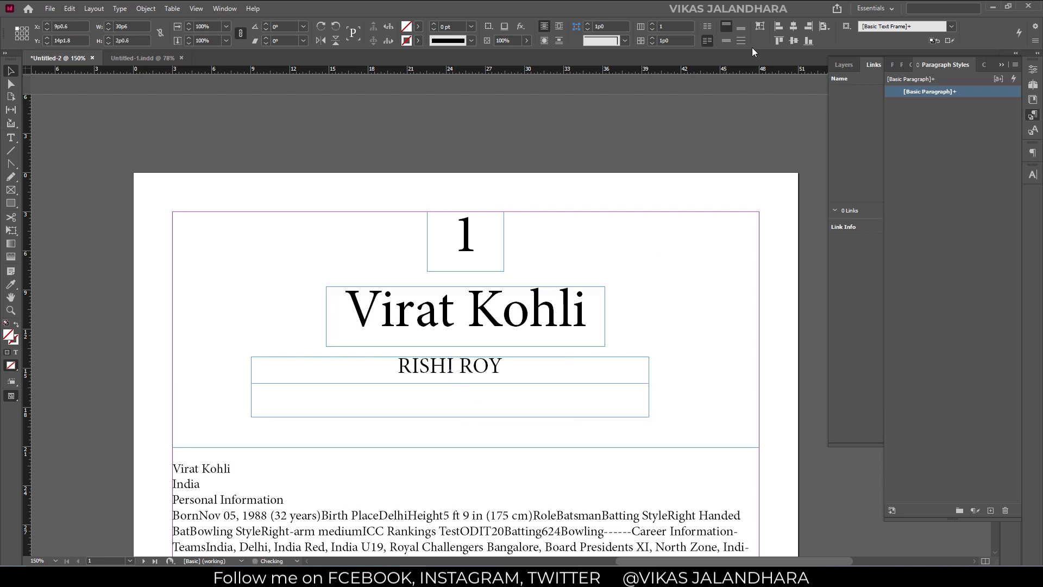
click(793, 26)
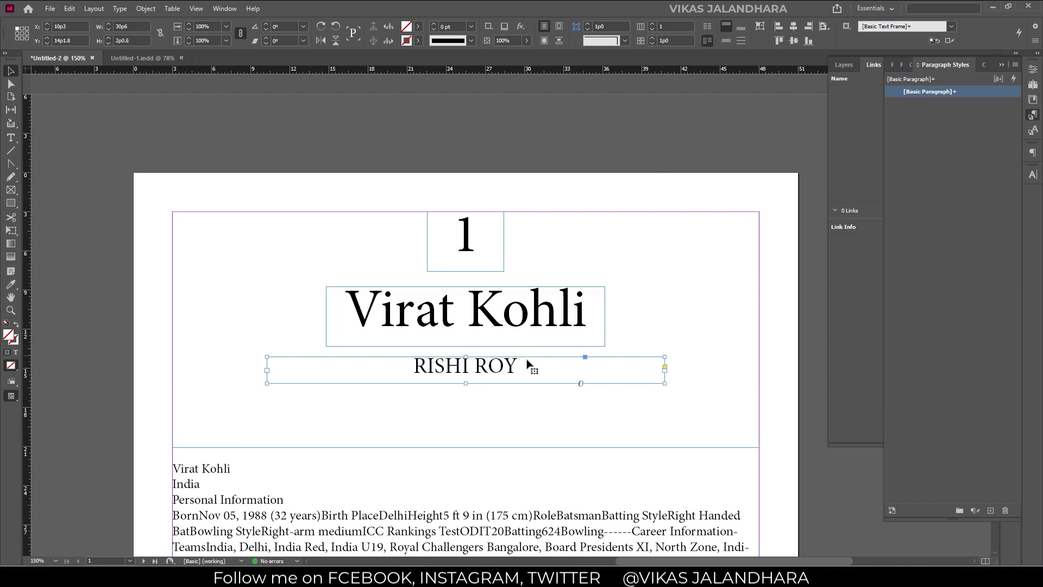
Move the author frame up against the Virat Kohli frame, and nudge both frames up together to Y 7p11.2
drag(531, 372, 528, 352)
shift+click(538, 329)
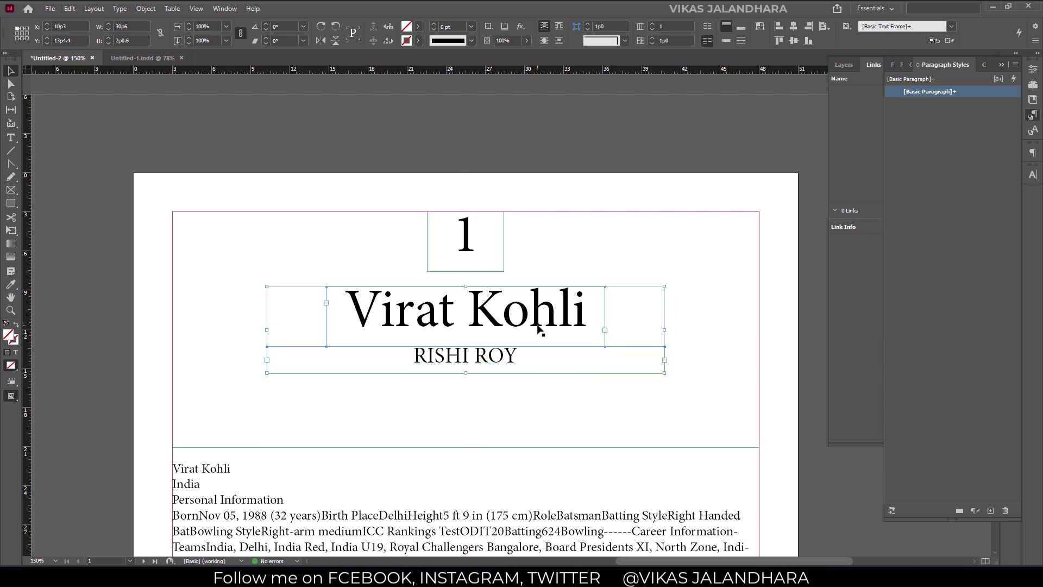
key(shift+Up)
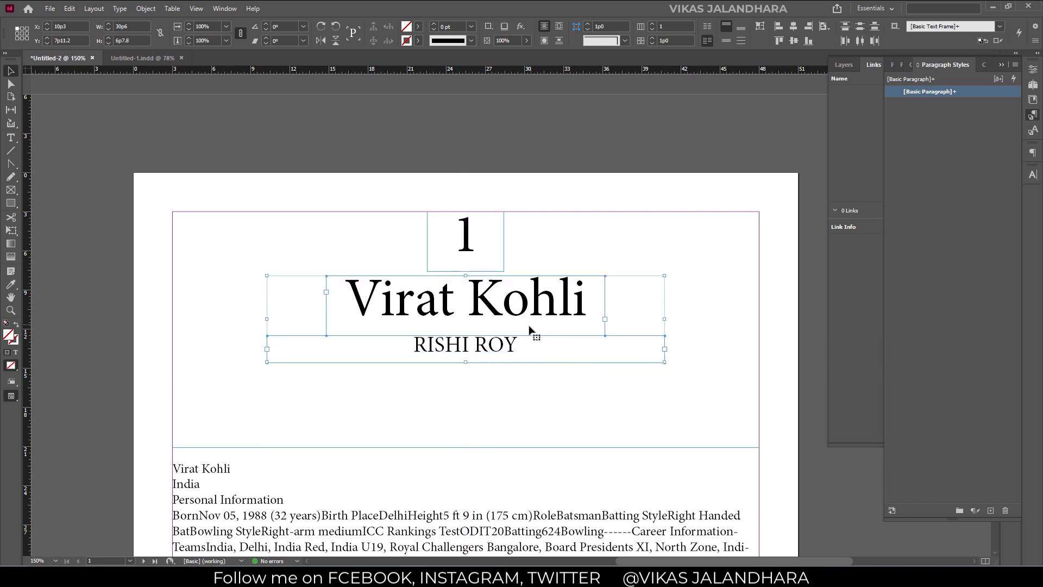
click(106, 328)
scroll(106, 328, down, 2)
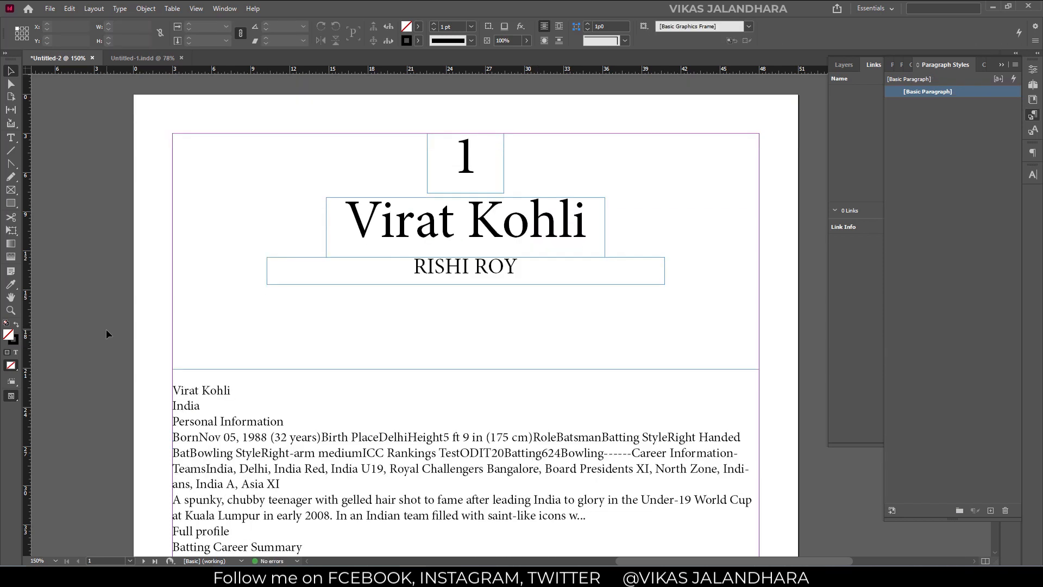
Draw a rectangle about 7p2.4 by 4p11.4 around the chapter number 1 above the Virat Kohli heading
click(443, 438)
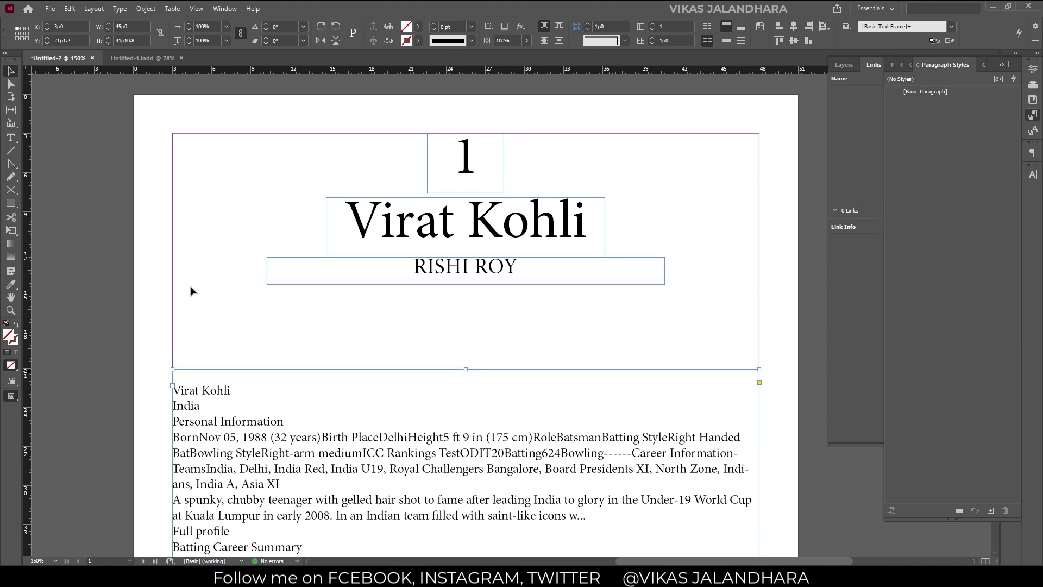
click(105, 292)
key(m)
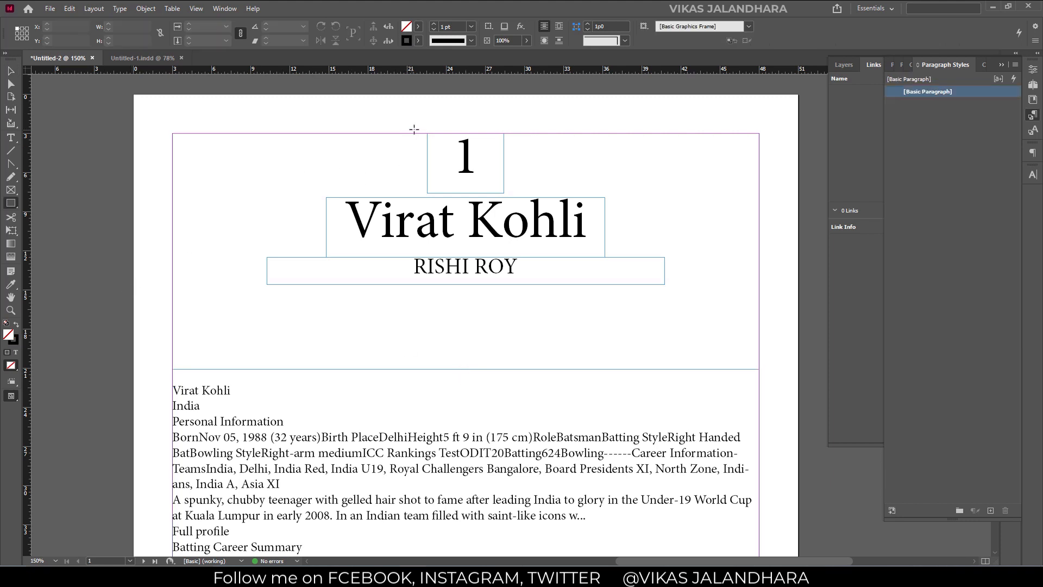
drag(498, 183, 509, 192)
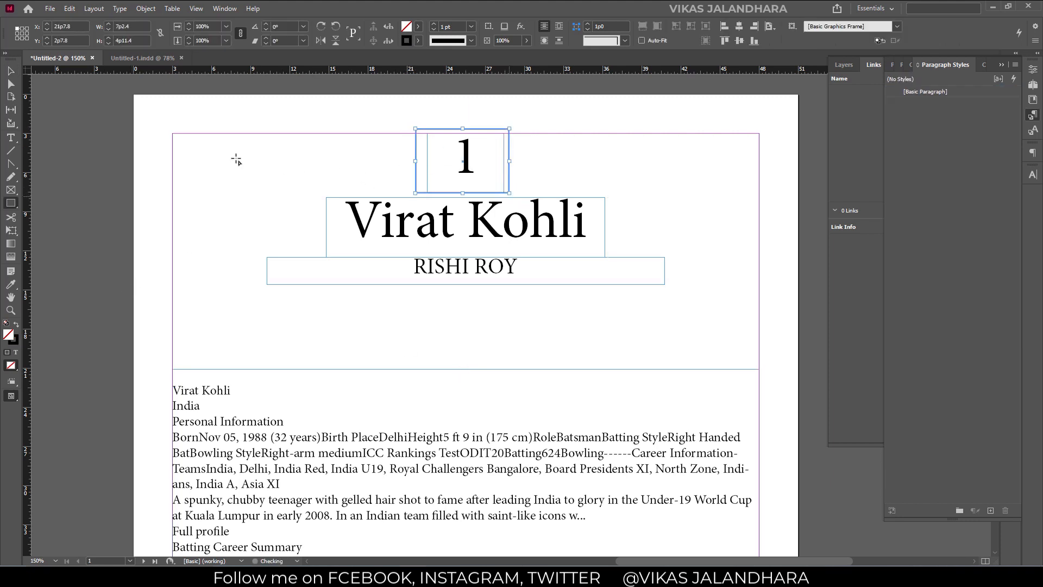
Swap the rectangle's black stroke to its fill, leaving no stroke, and lighten the fill to light grey by lowering its black value
click(11, 71)
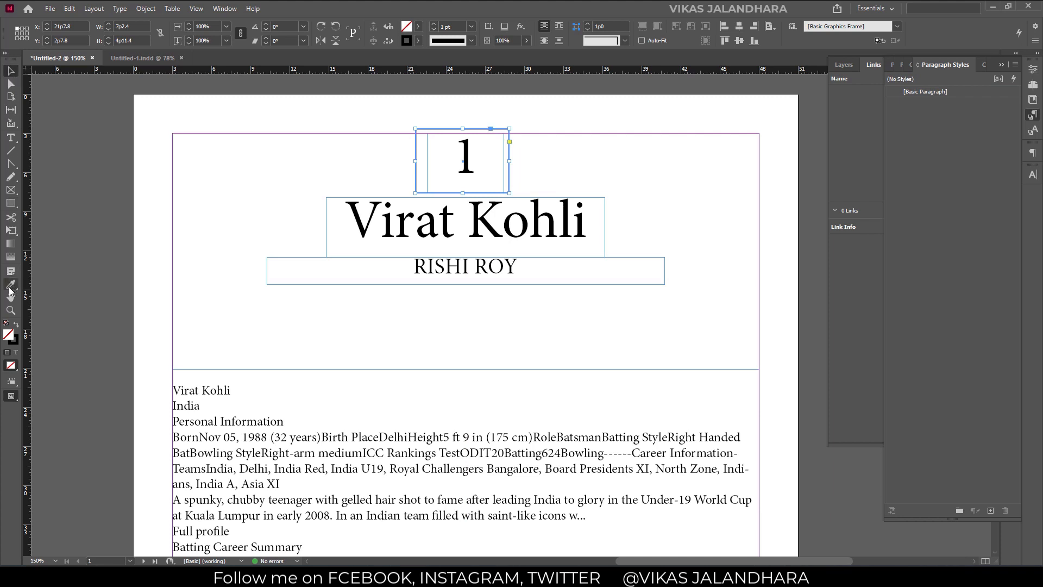
click(17, 325)
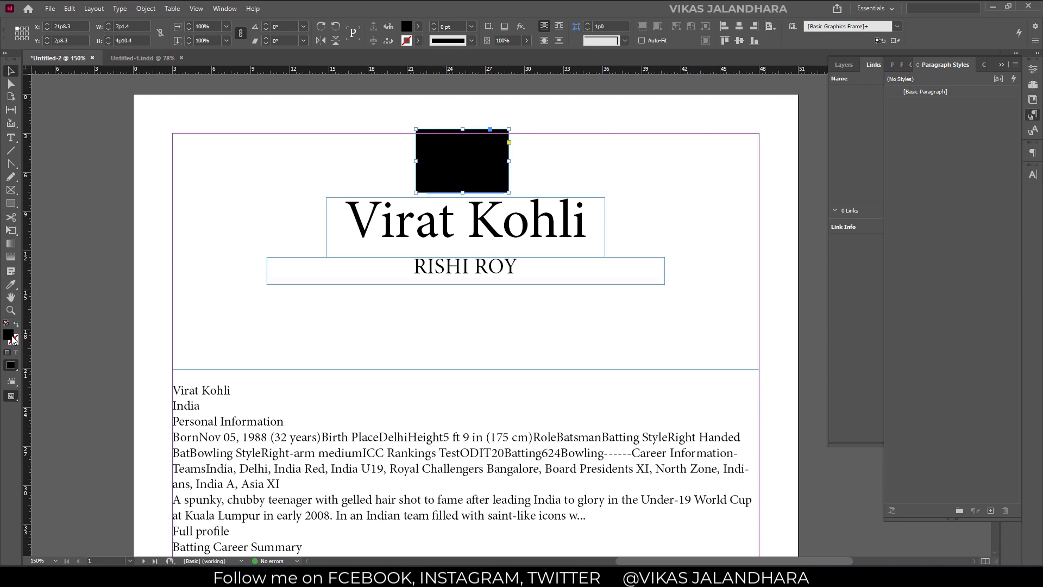
double_click(8, 334)
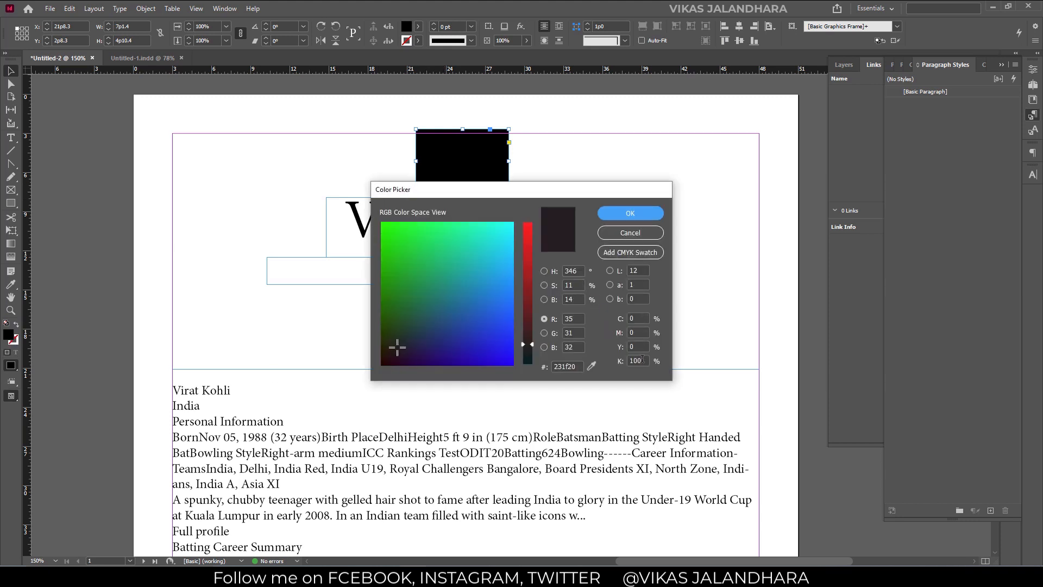
double_click(635, 360)
key(Return)
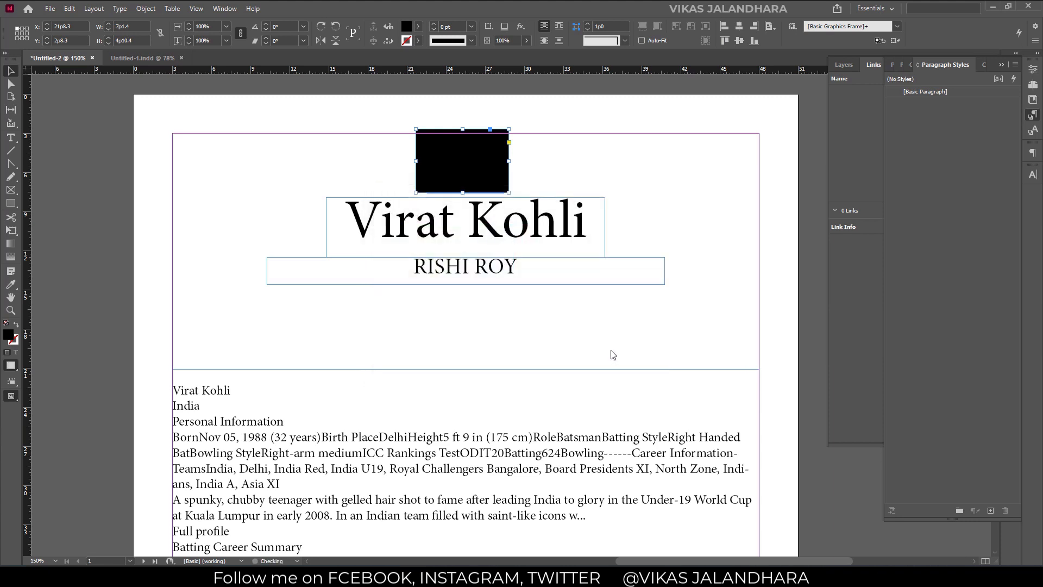
text(1)
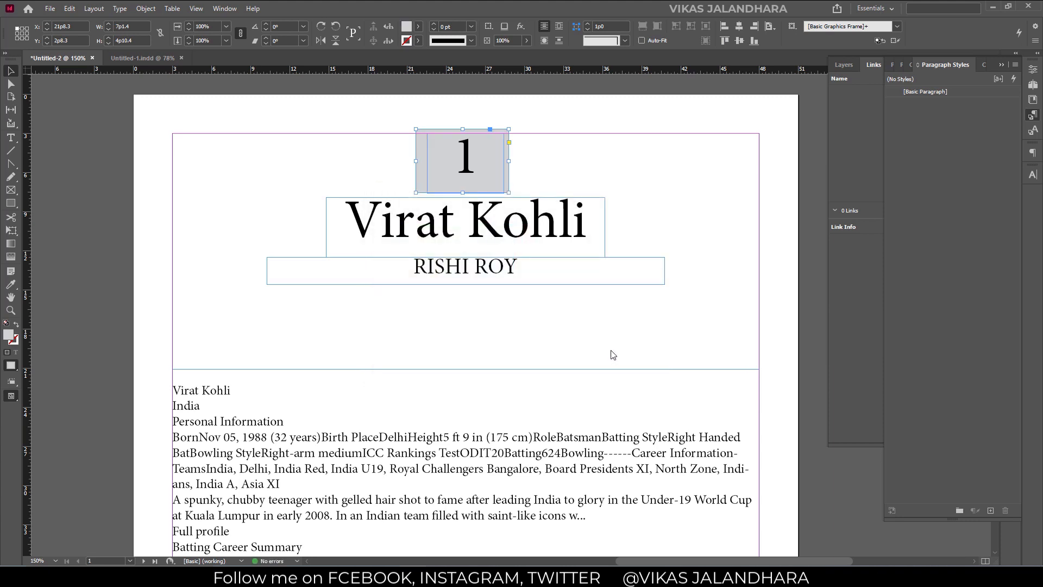
Centre the grey rectangle horizontally behind the number 1 and check the heading area in preview mode
click(123, 256)
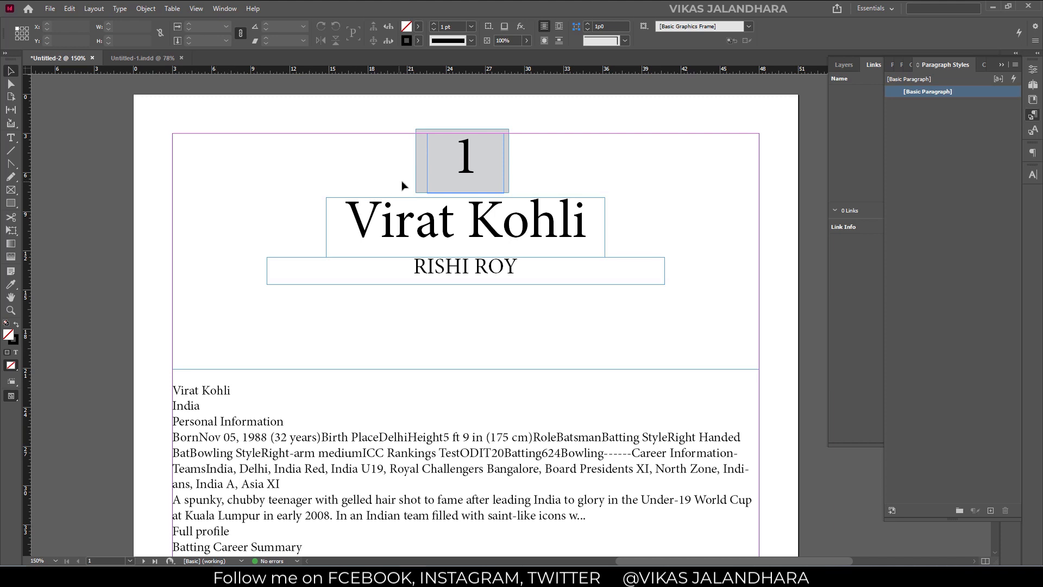
click(423, 190)
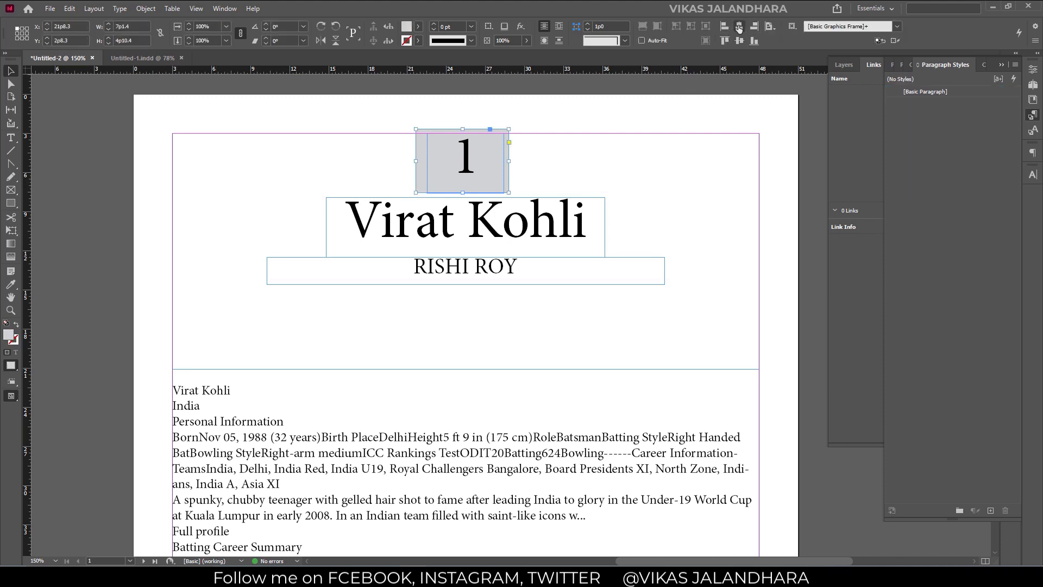
click(109, 229)
key(w)
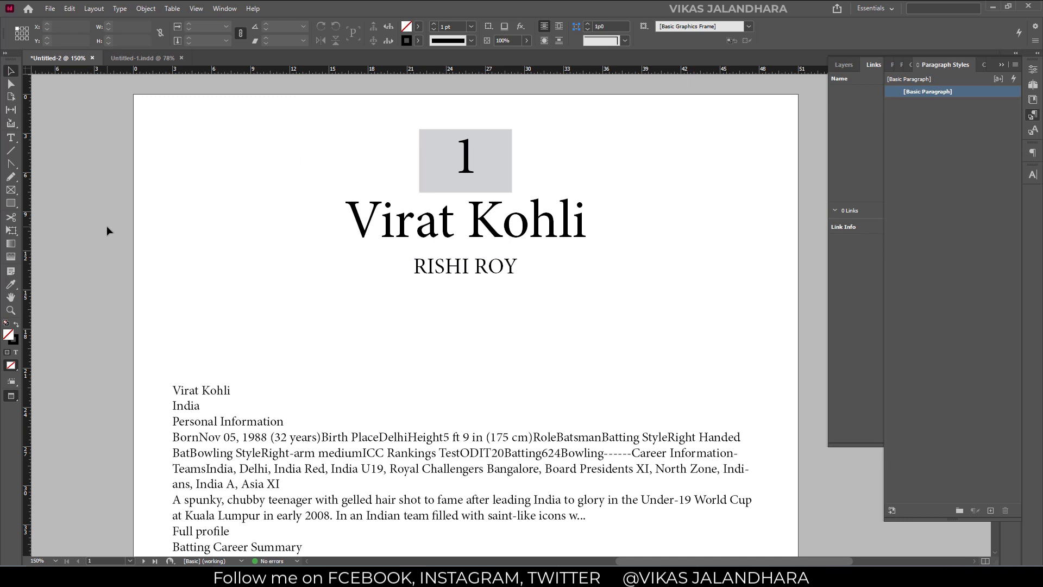
key(w)
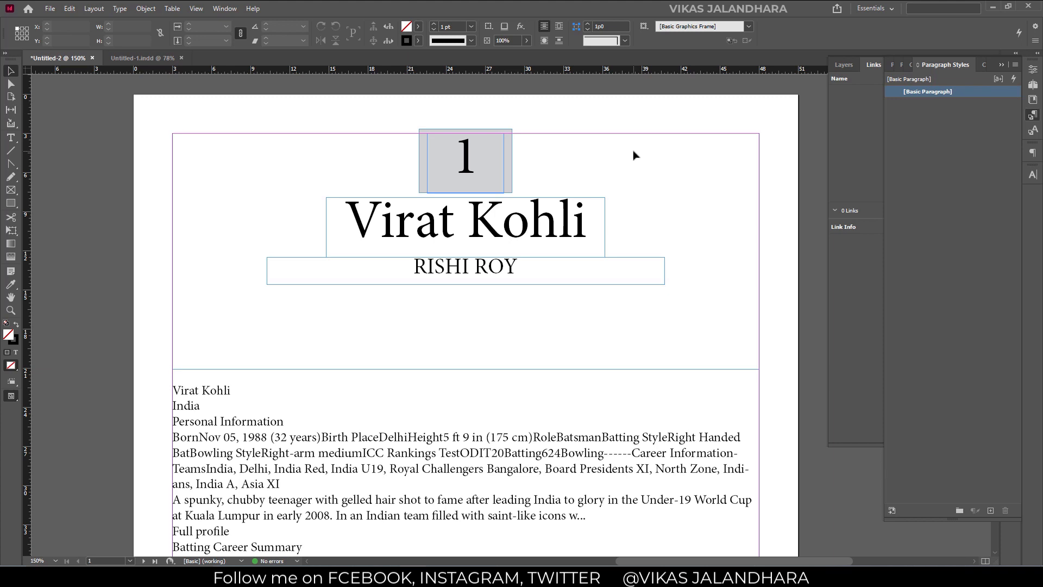
Delete the Virat Kohli and India lines at the start of the profile text and show hidden characters
scroll(422, 279, down, 3)
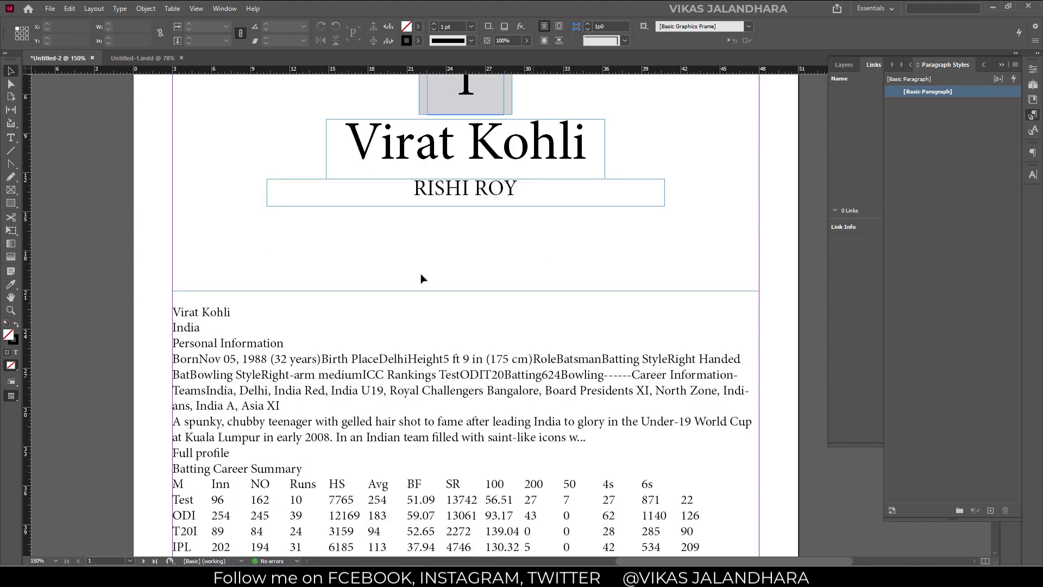
key(t)
drag(251, 339, 173, 305)
key(BackSpace)
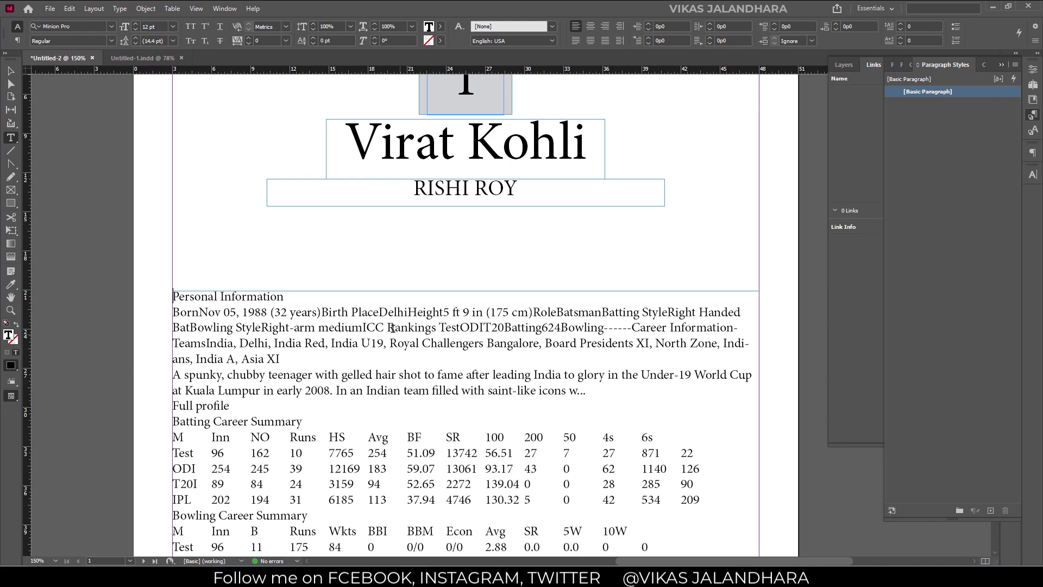
scroll(392, 327, down, 3)
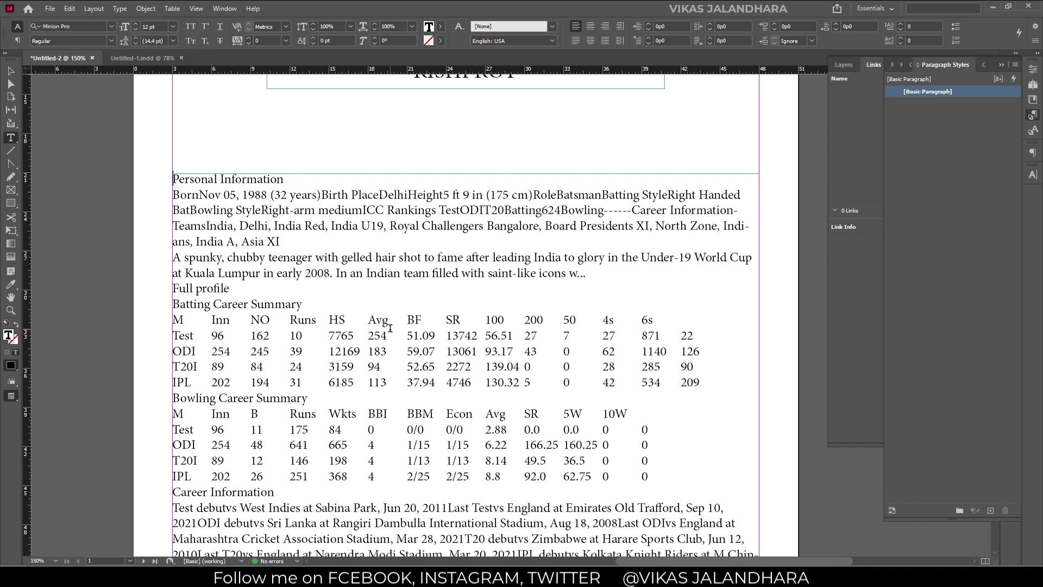
key(ctrl+alt+i)
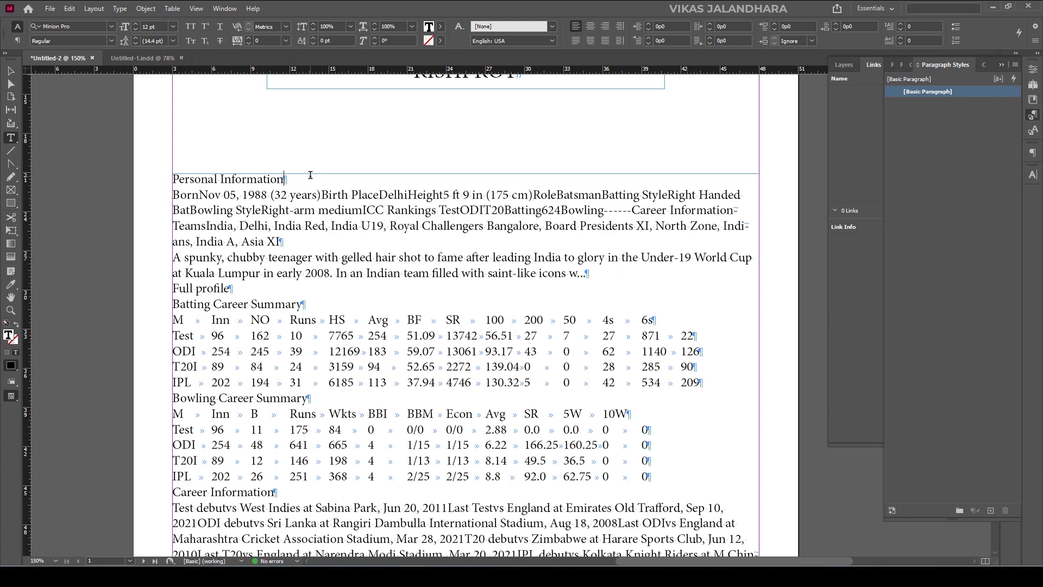
Create a paragraph style named Main Heading on the Personal Information line, with Minion Pro Bold at 14 pt
double_click(935, 103)
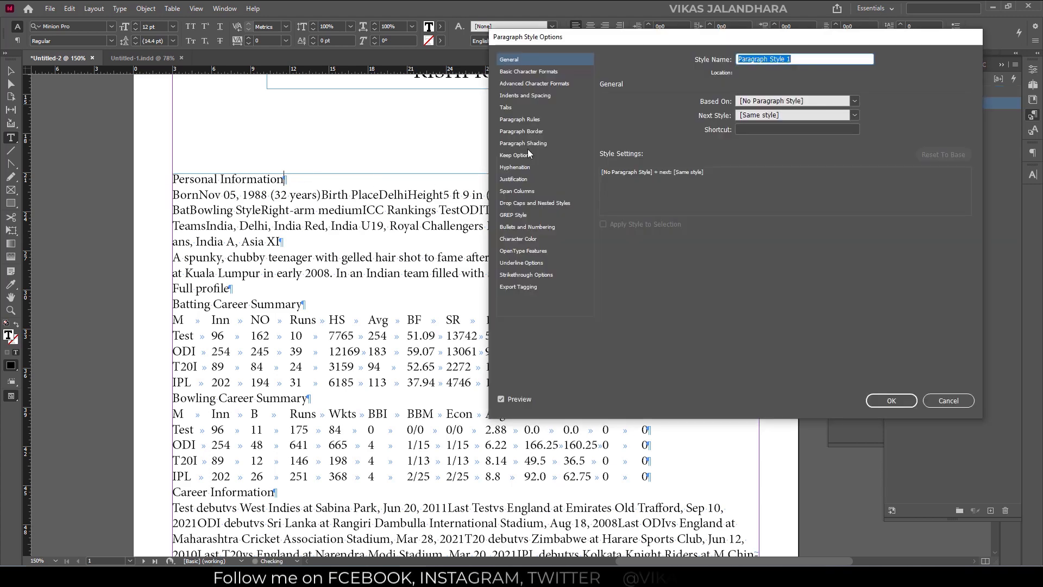
text(ai)
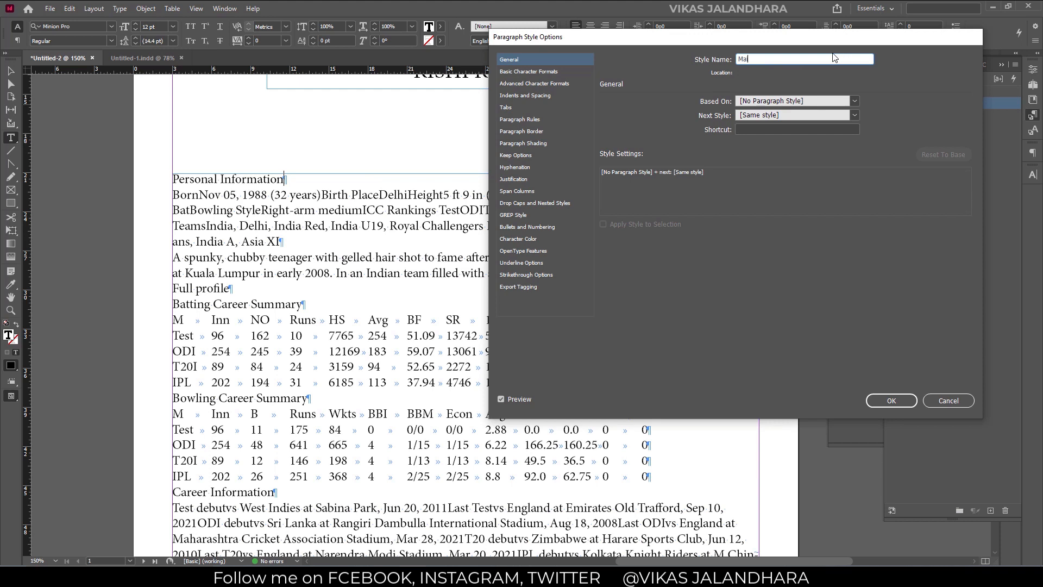
text(n Headinh)
click(532, 72)
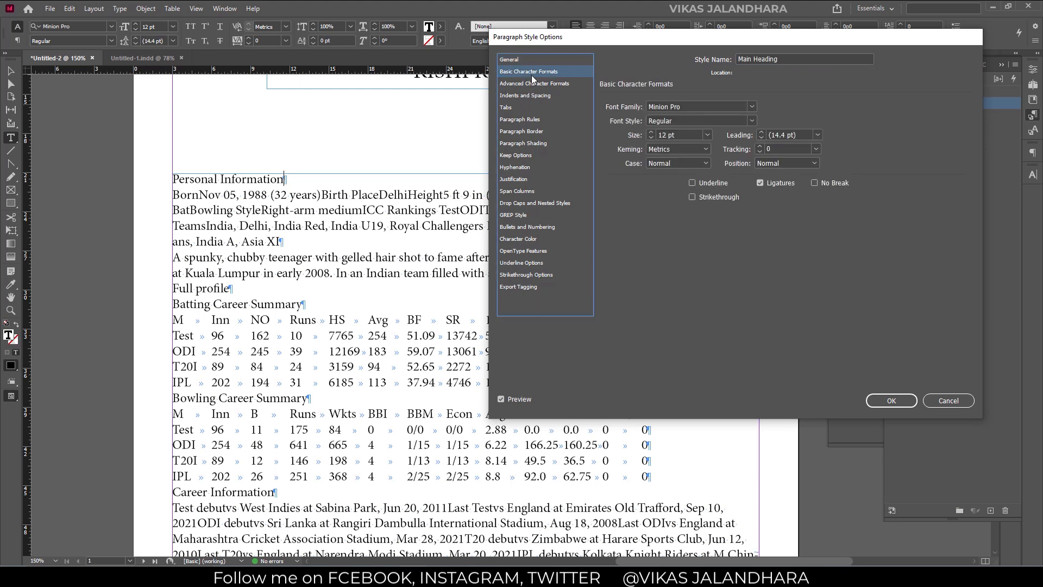
click(752, 121)
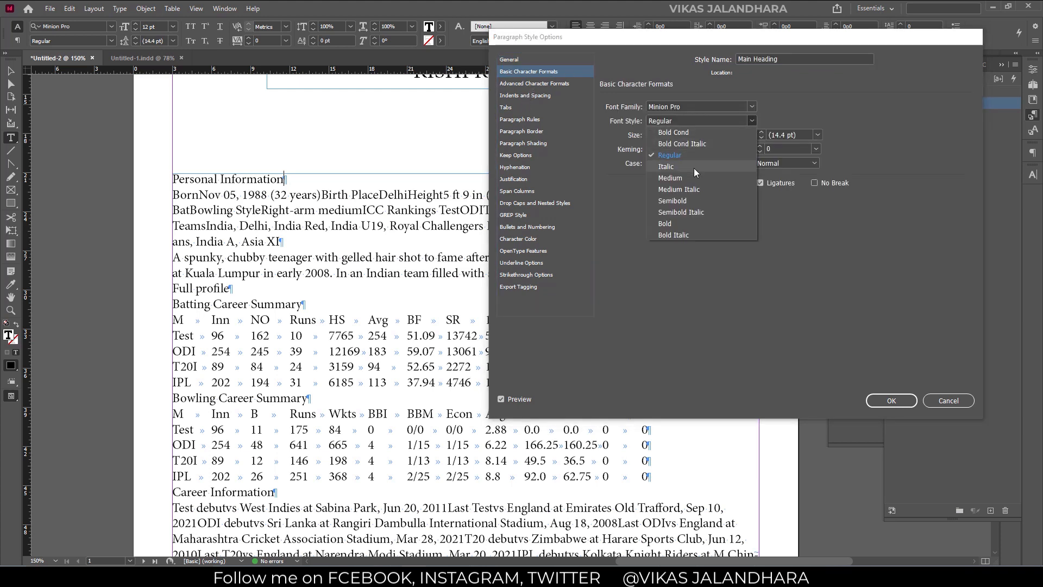
click(681, 222)
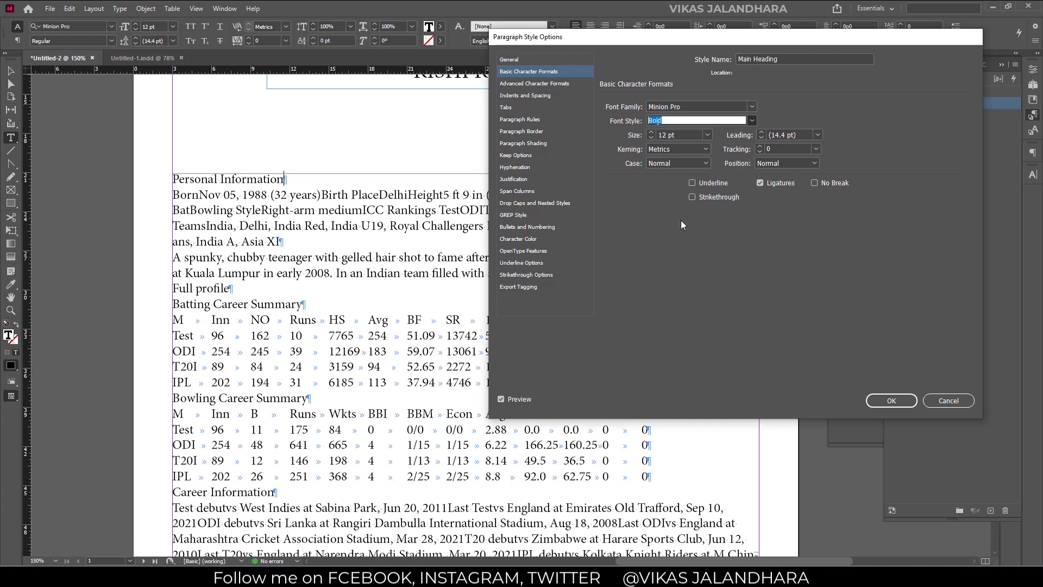
click(652, 133)
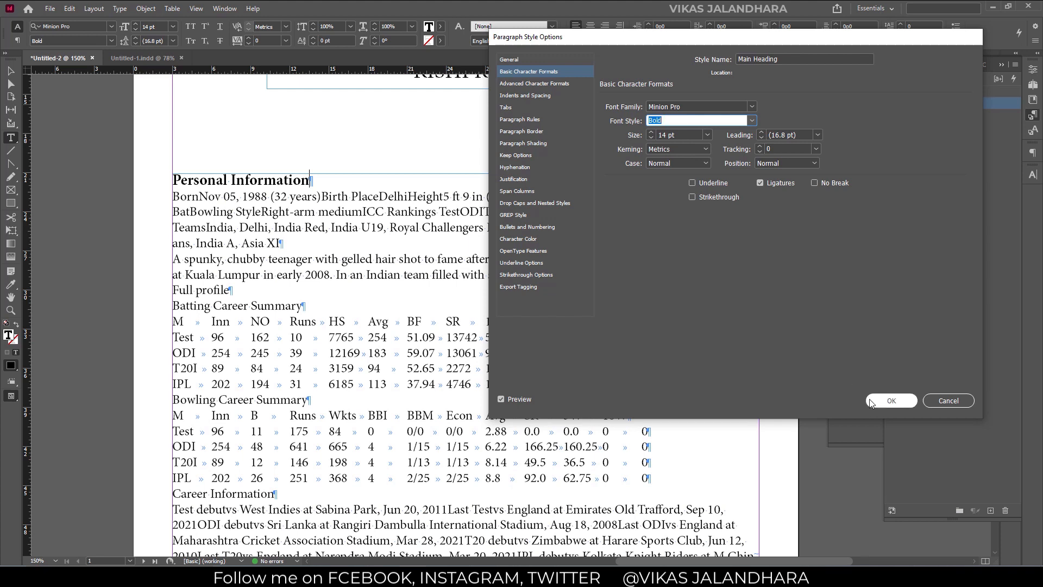
click(522, 97)
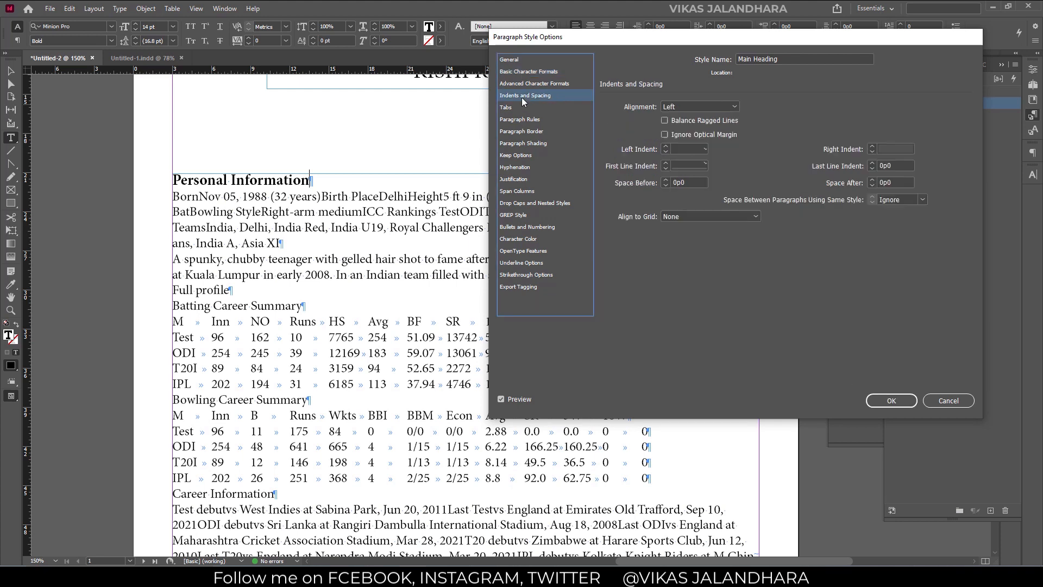
click(906, 398)
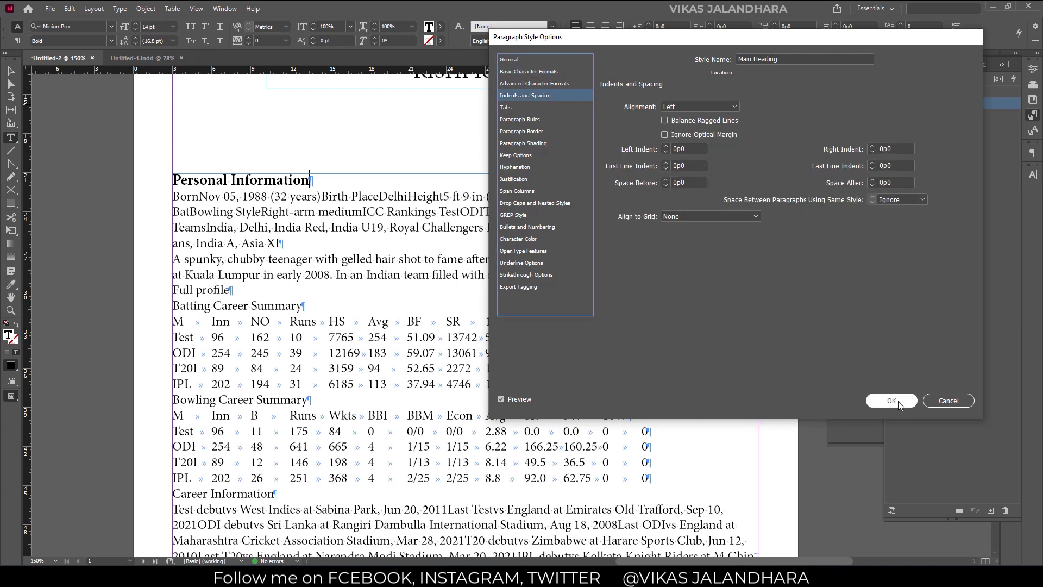
Switch the ruler units to inches and set the Main Heading style's space after to 0.125 in
right_click(31, 76)
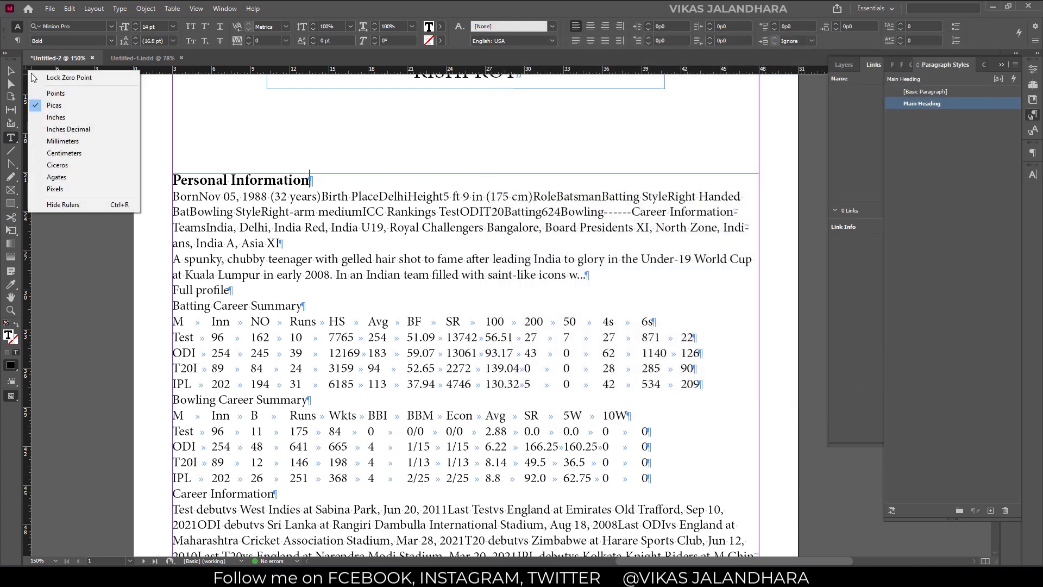
click(57, 119)
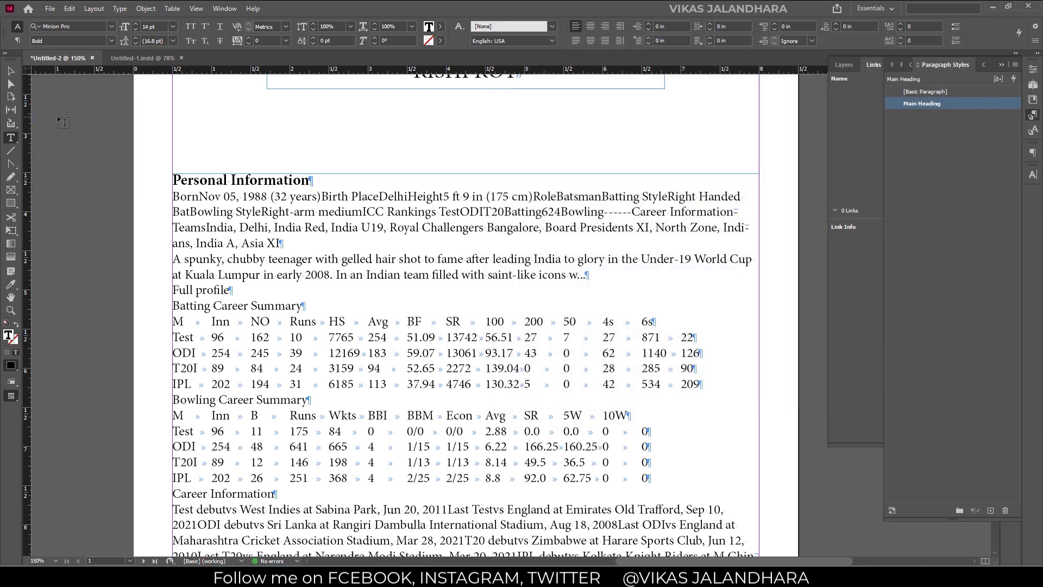
double_click(954, 104)
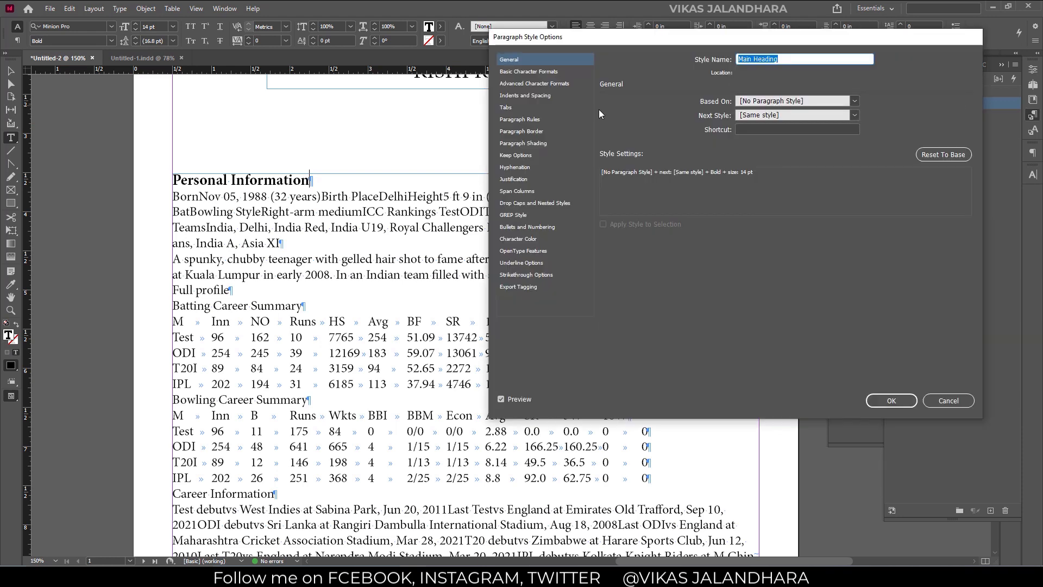
click(563, 96)
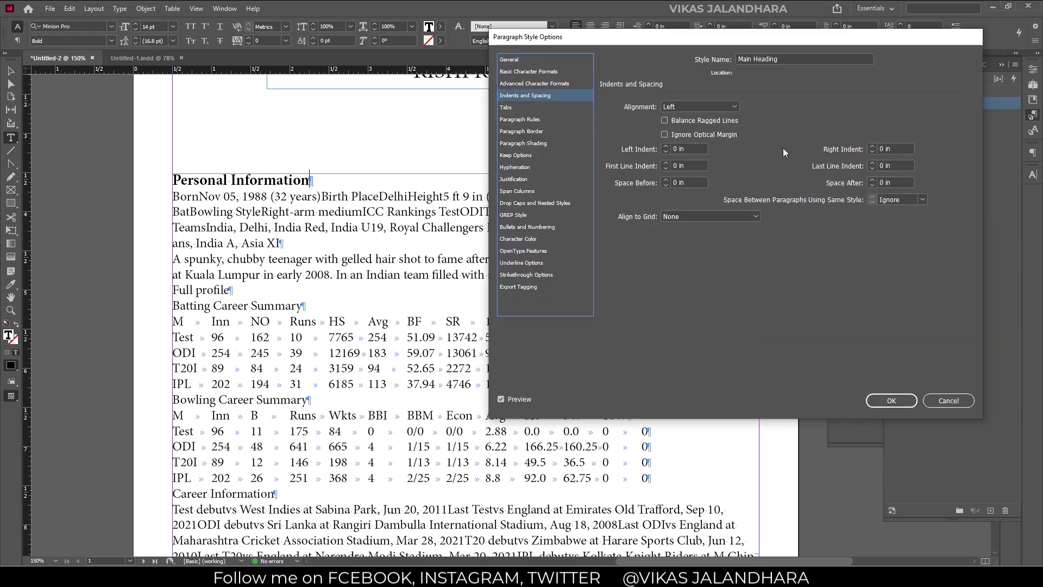
click(873, 182)
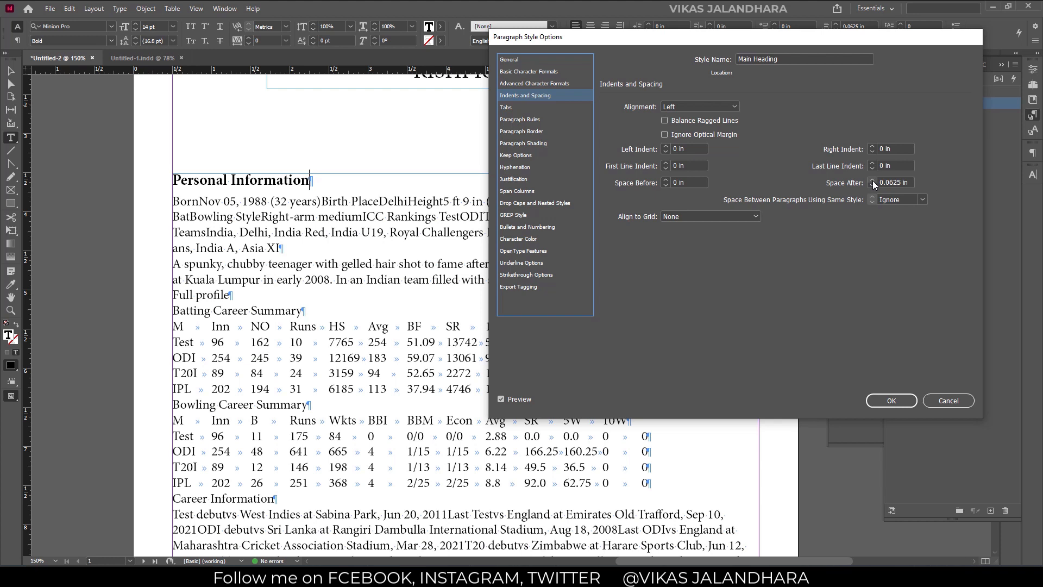
click(872, 182)
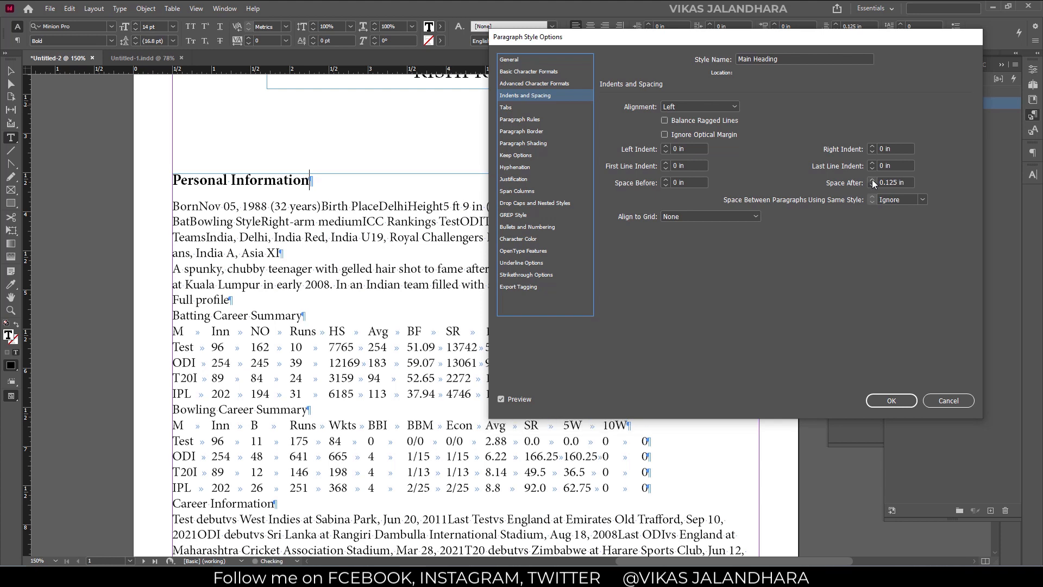
click(899, 400)
Create a paragraph style named E body Text on the two paragraphs below the Personal Information heading
scroll(314, 275, down, 3)
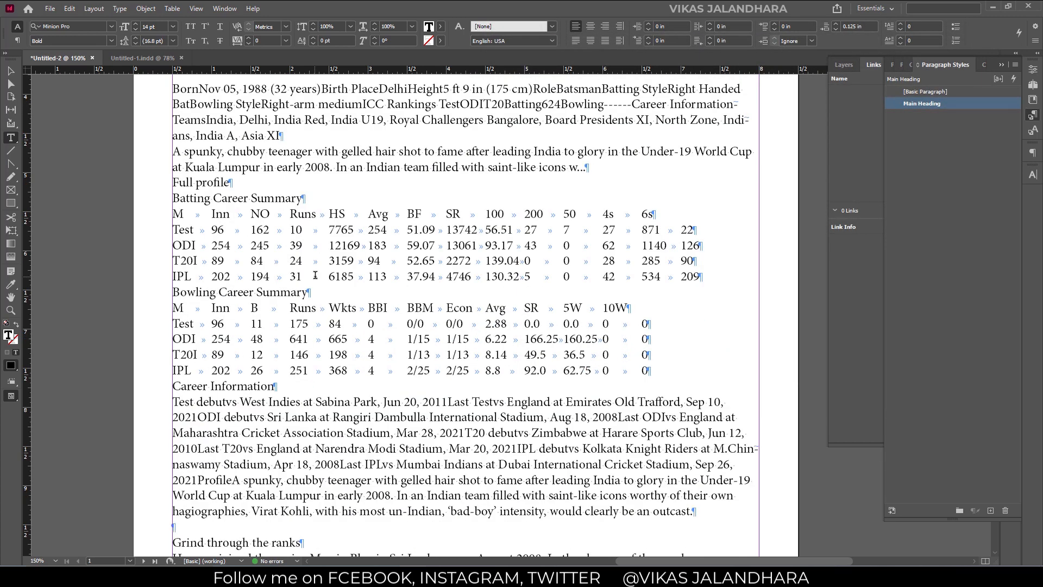
scroll(275, 241, up, 2)
drag(273, 188, 297, 245)
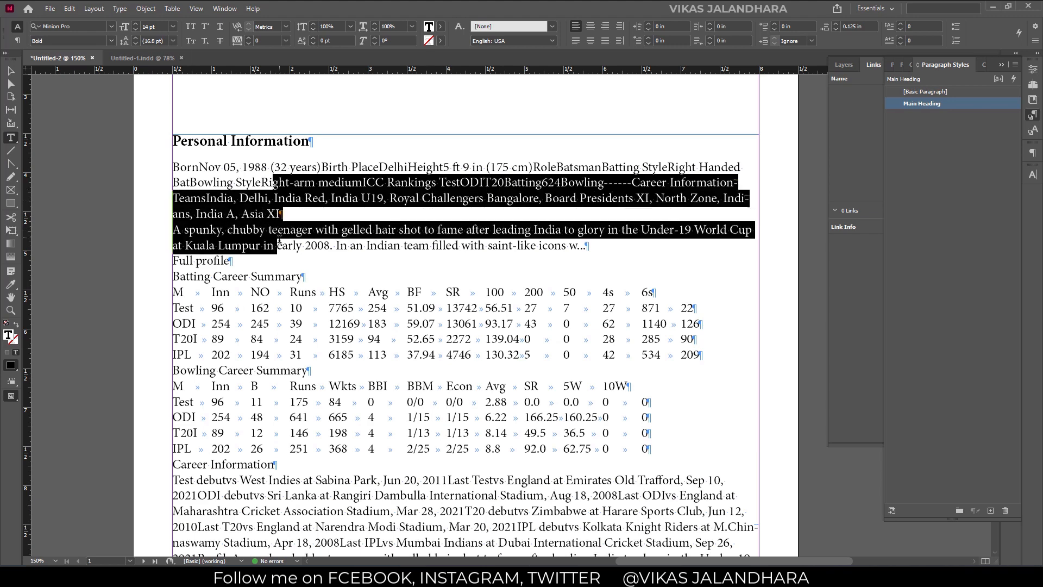
click(297, 245)
drag(326, 199, 330, 246)
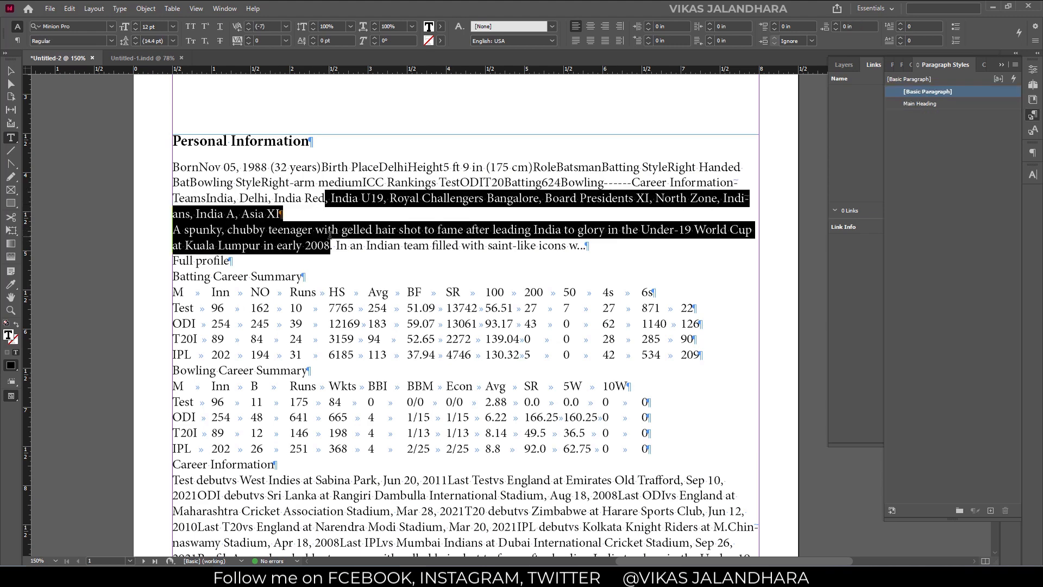
click(991, 511)
click(949, 106)
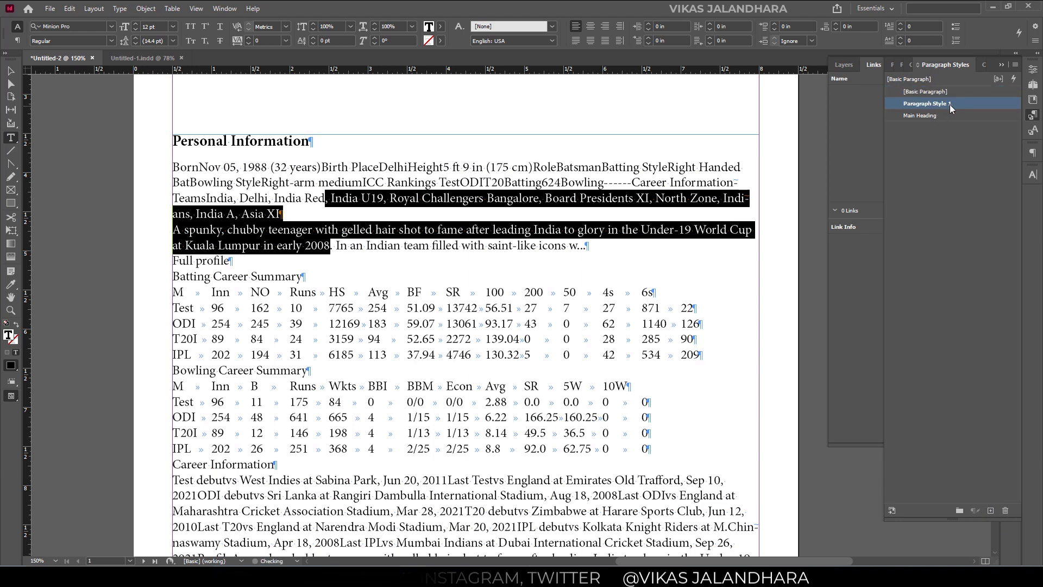
double_click(949, 104)
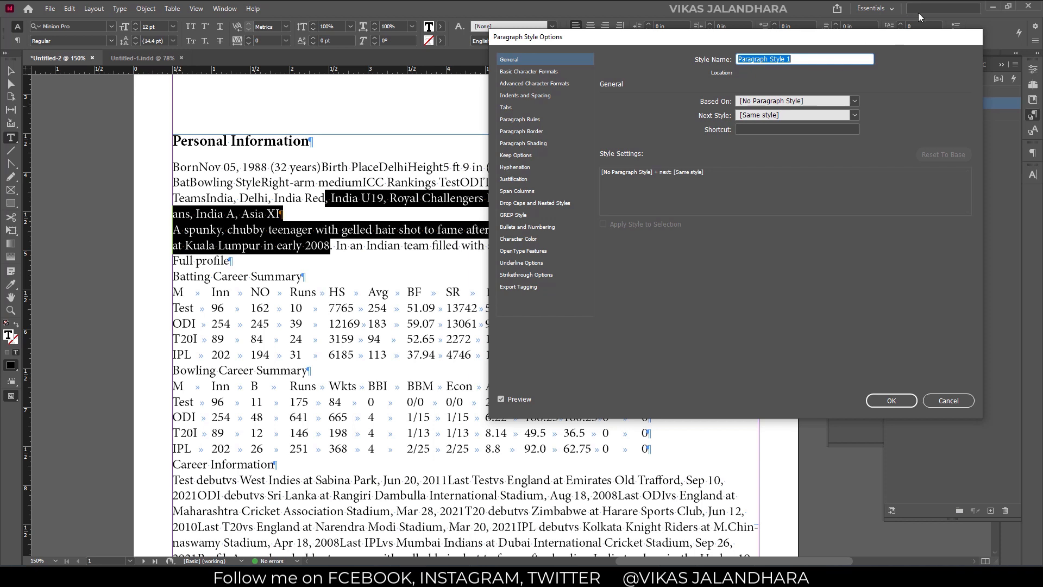
text(E body Text)
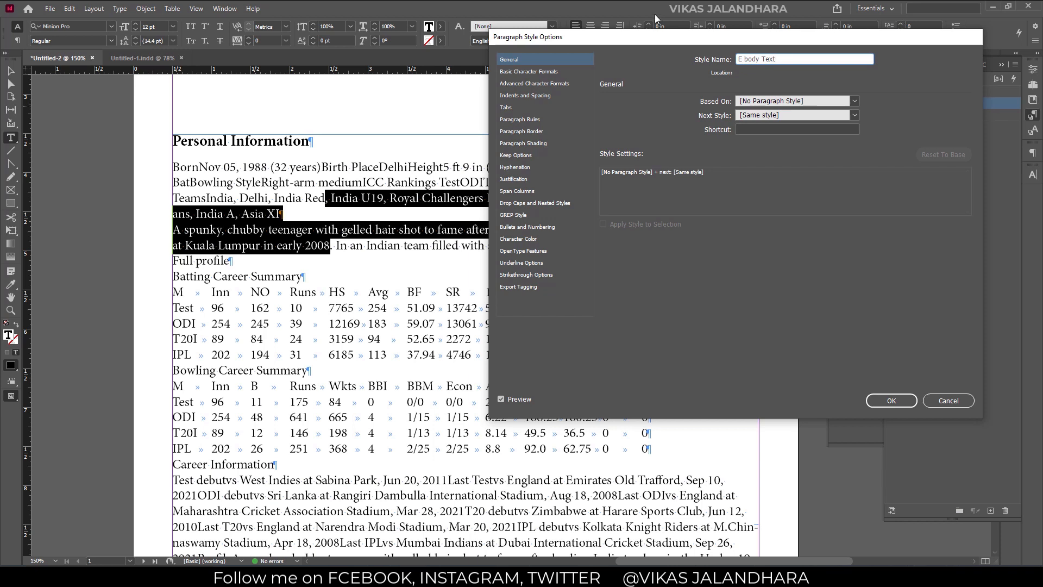
Set the E body Text style's first line indent to 0.1875 in
click(550, 75)
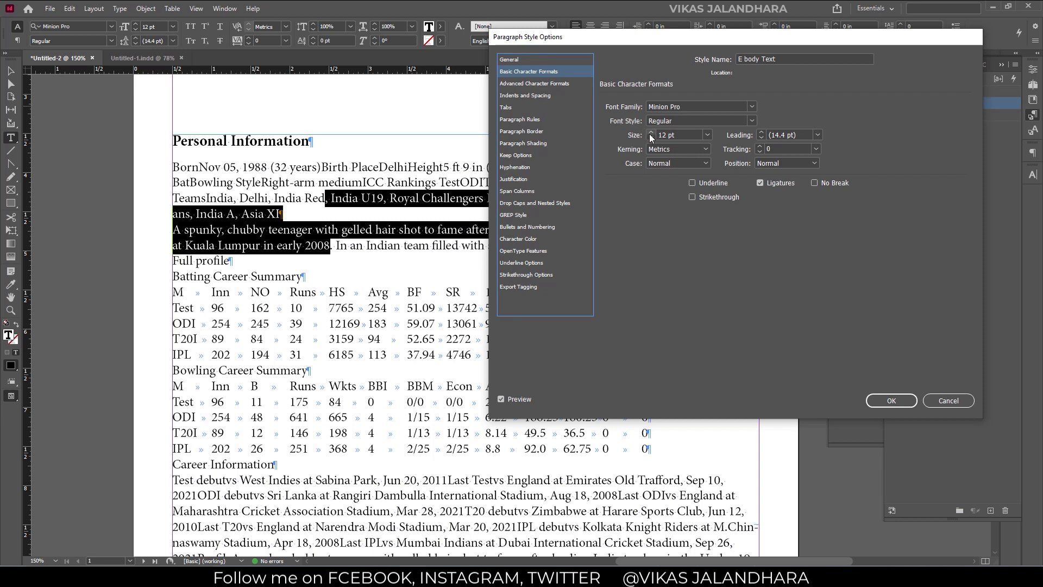
click(521, 95)
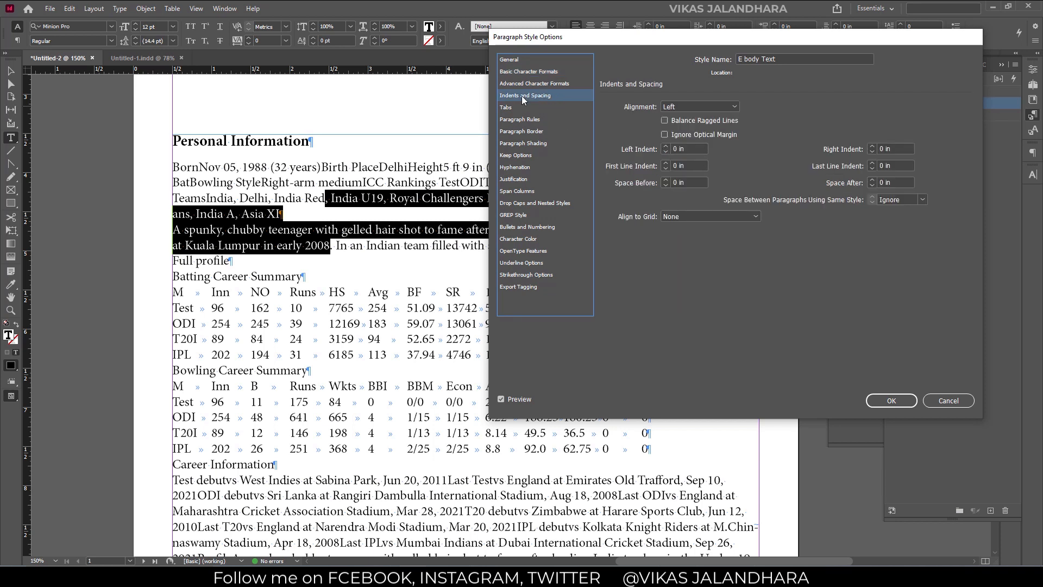
click(664, 165)
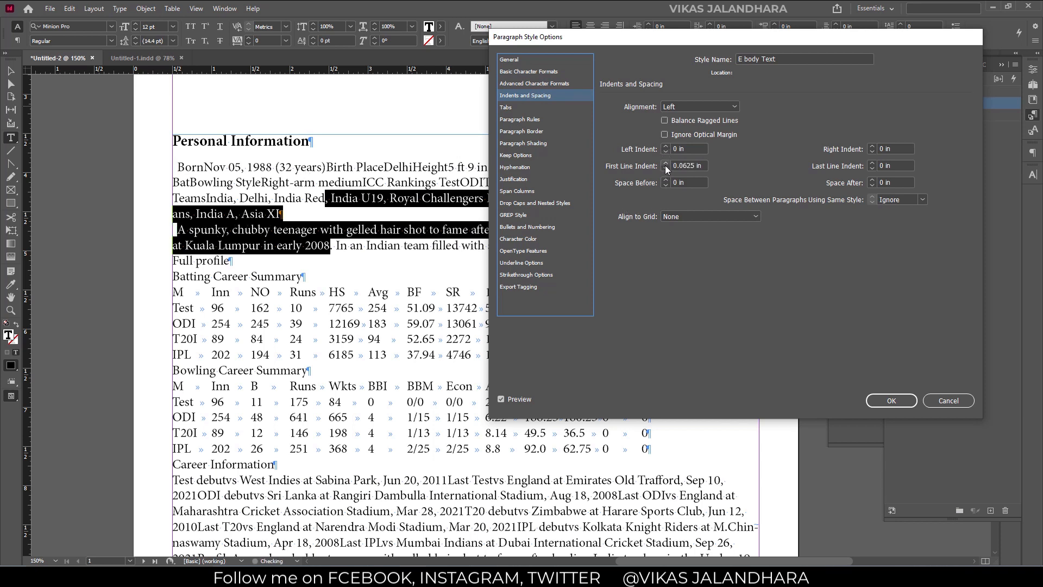
click(665, 165)
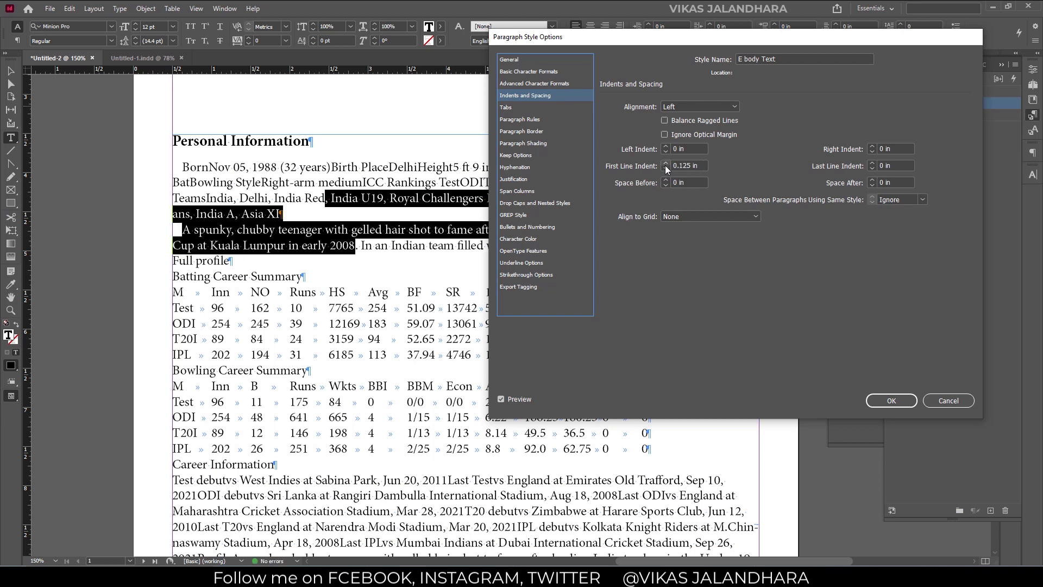
click(665, 165)
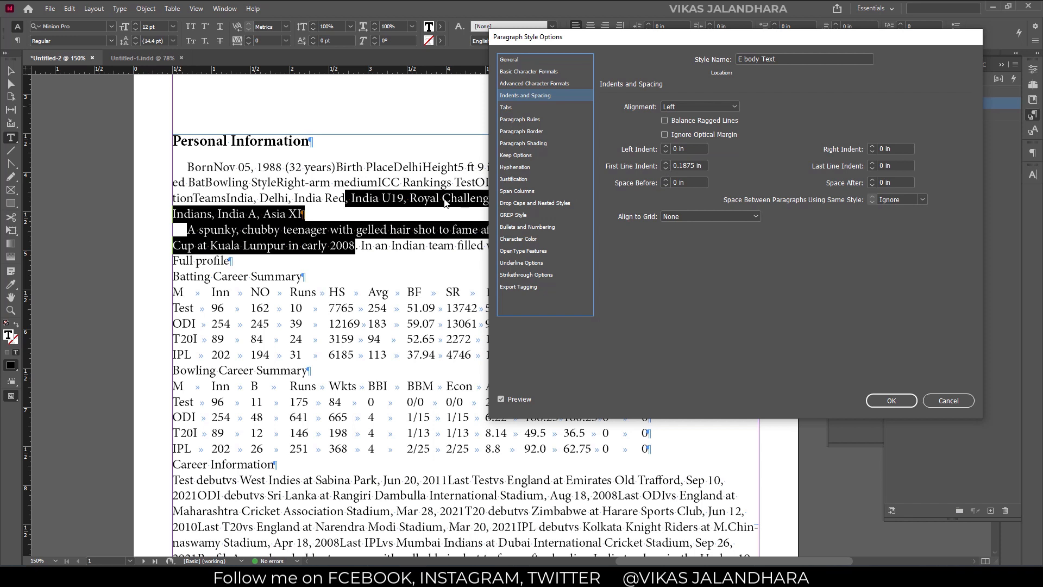
click(908, 400)
click(533, 217)
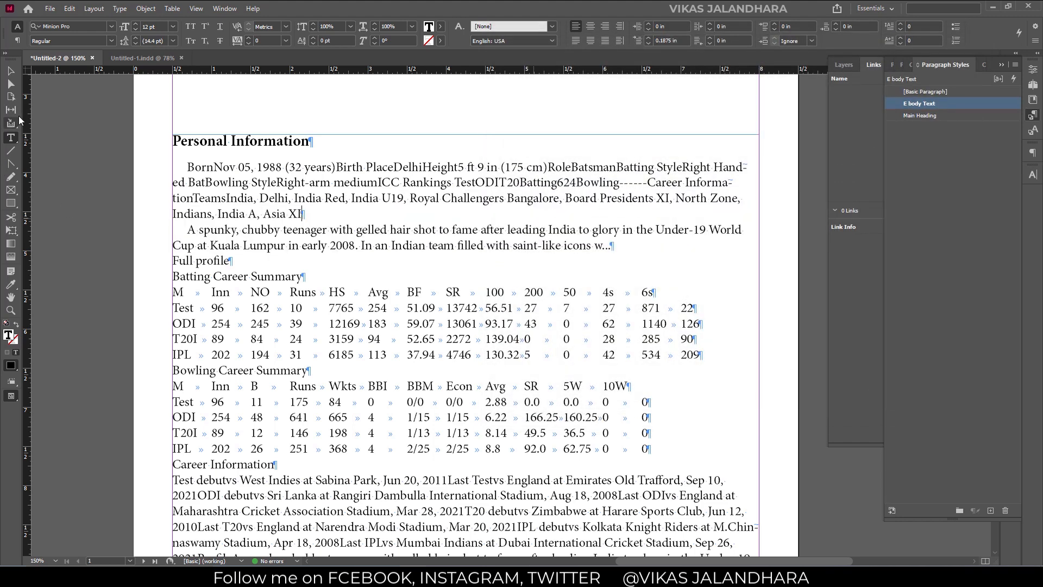
Check the styled heading and body paragraphs on the first page in preview mode
click(10, 71)
click(103, 221)
scroll(102, 221, up, 3)
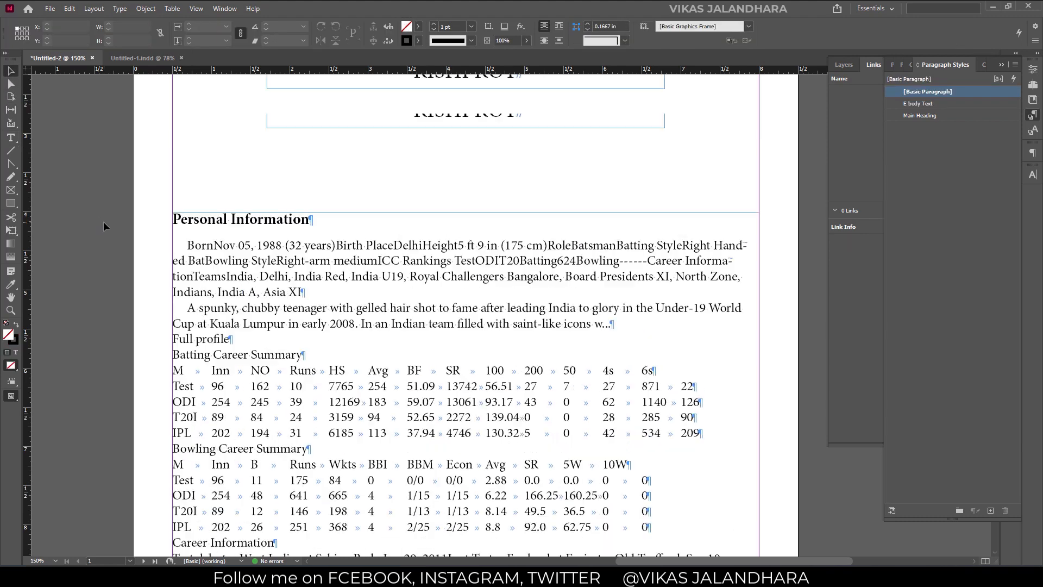
scroll(104, 221, up, 2)
key(w)
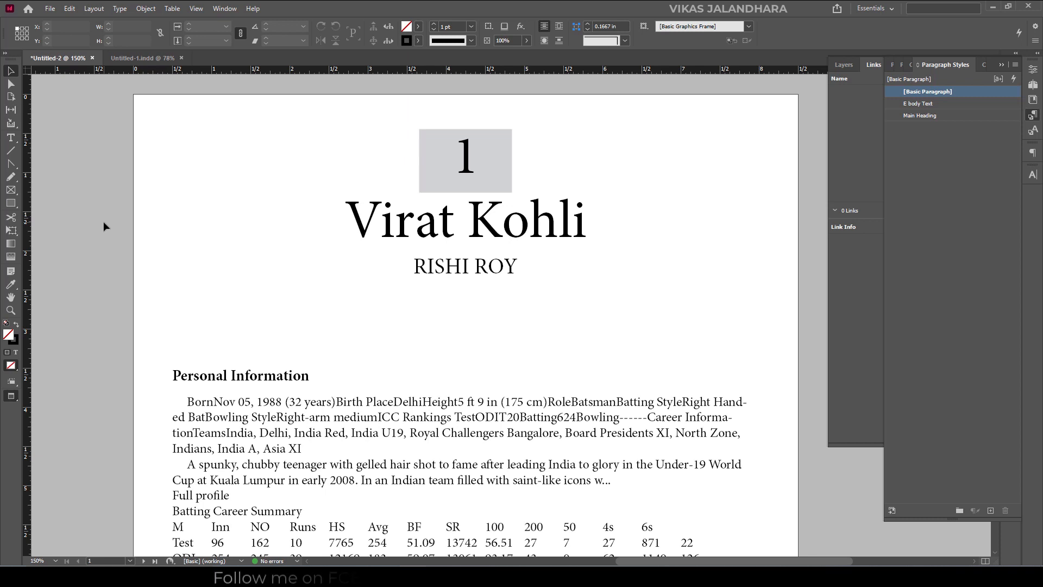
scroll(136, 208, down, 3)
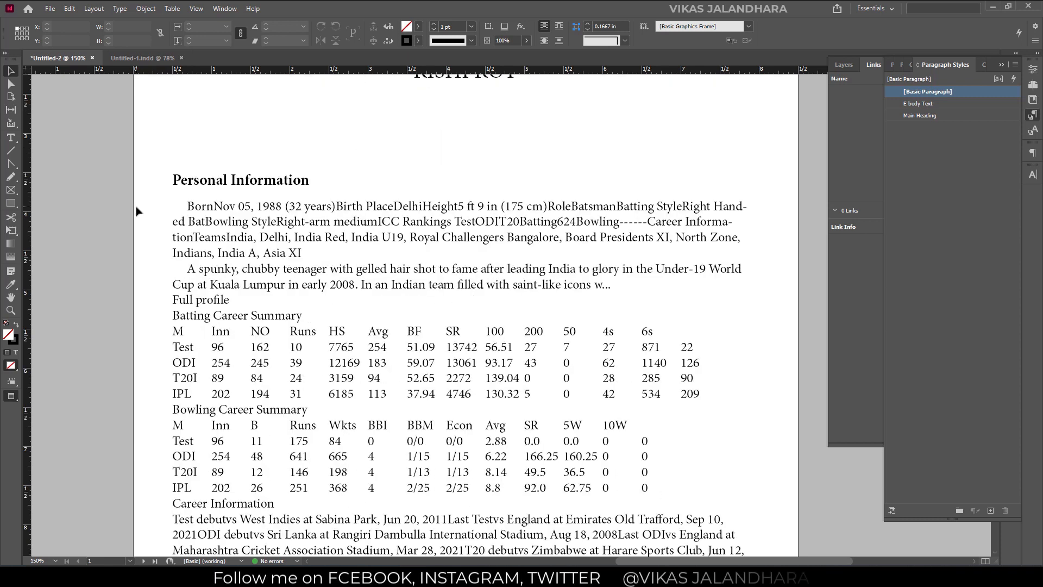
scroll(118, 223, up, 3)
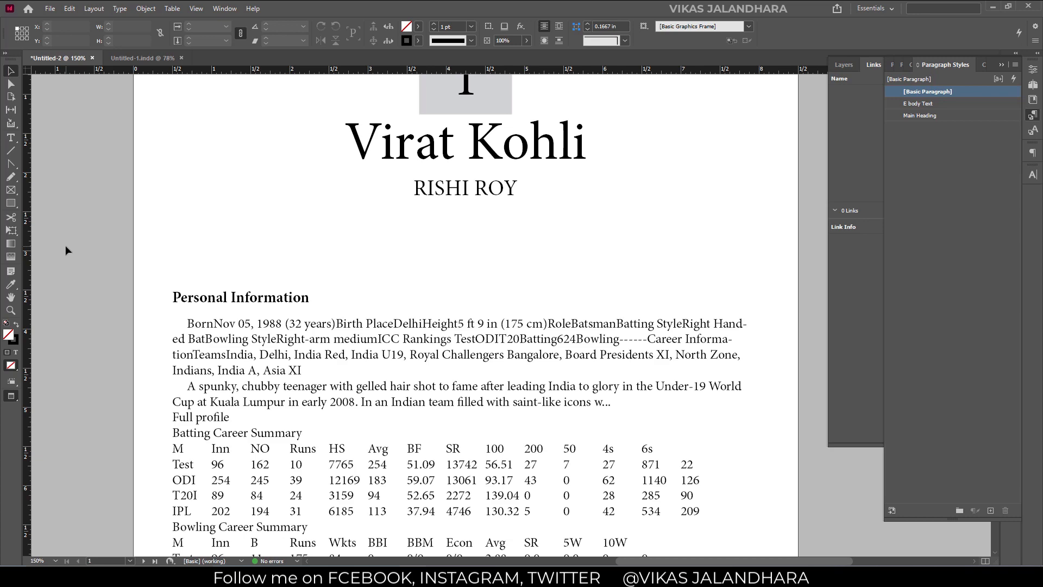
key(w)
scroll(336, 334, down, 2)
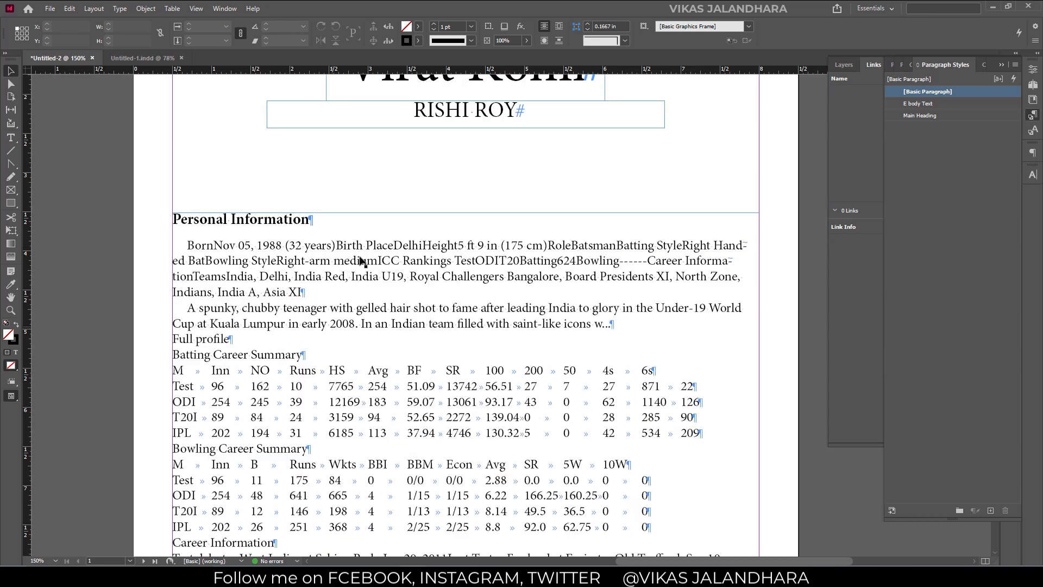
Move the profile text frame up about 0.7 in, closer to the author line
scroll(408, 244, up, 3)
drag(372, 358, 365, 300)
click(119, 349)
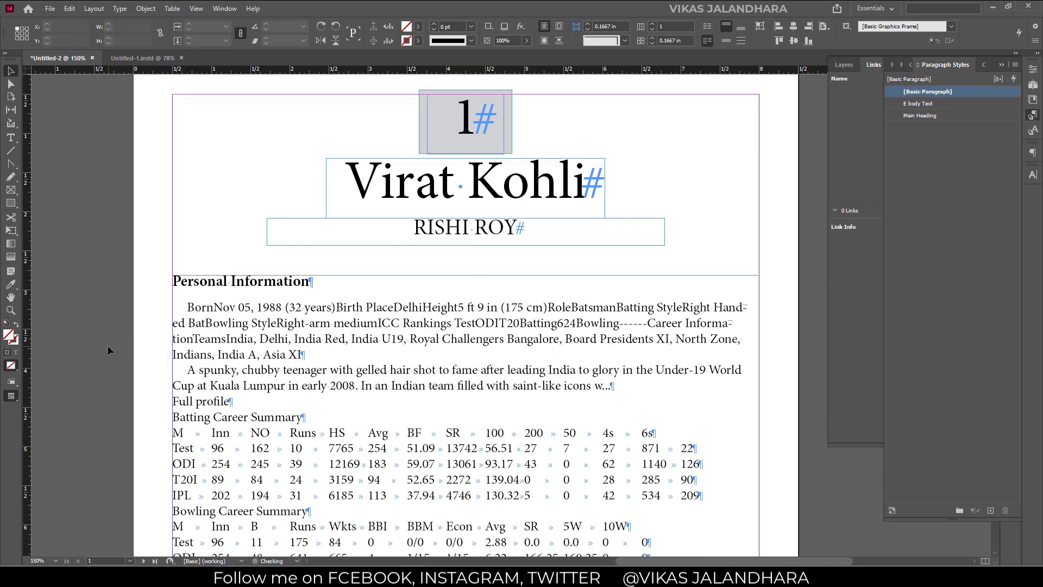
Create a centre-aligned paragraph style named Table heading on the Full profile line
scroll(168, 353, down, 3)
double_click(264, 323)
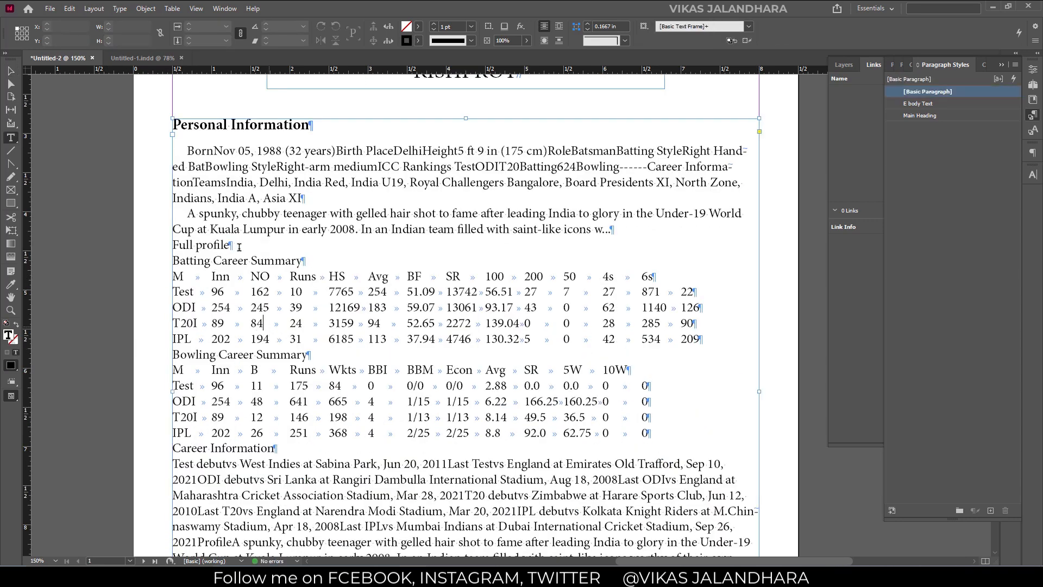
click(613, 230)
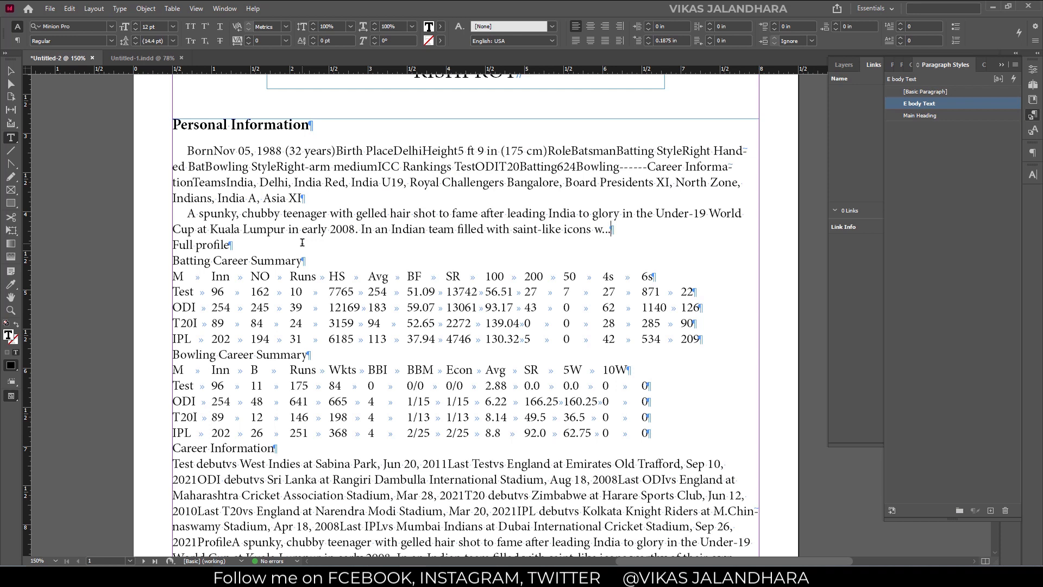
click(302, 242)
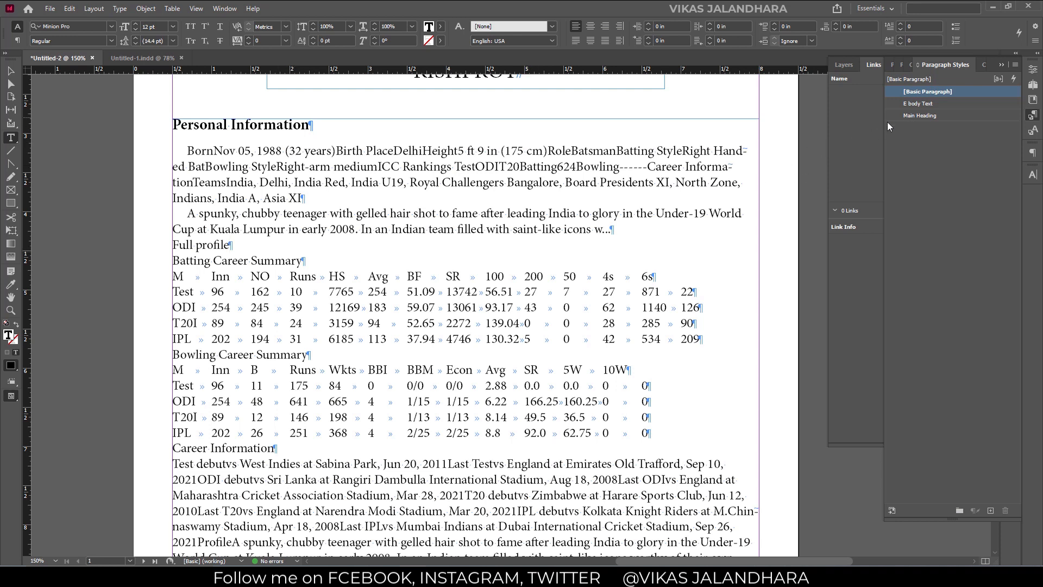
click(991, 514)
click(935, 104)
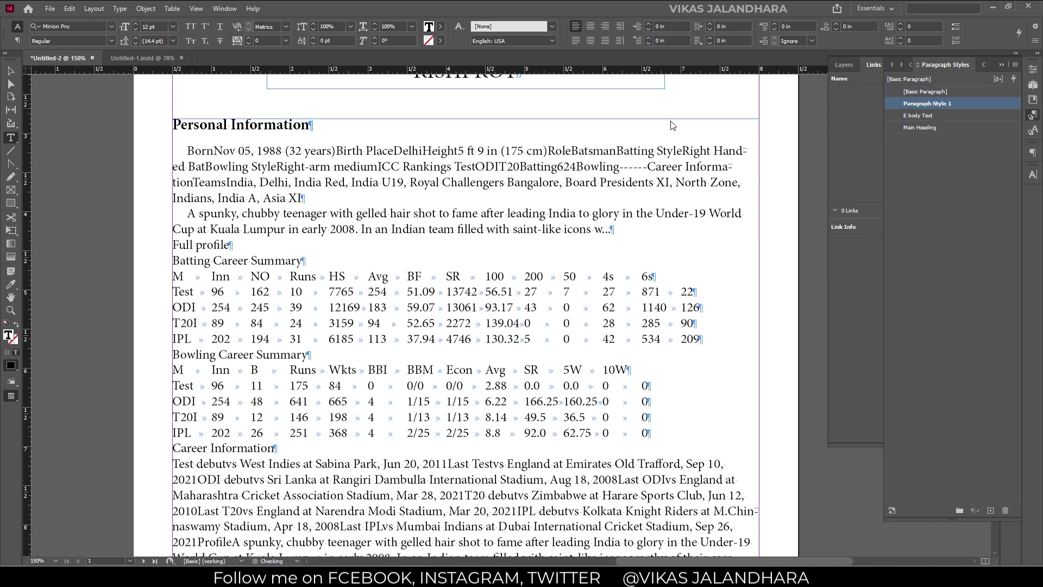
double_click(945, 106)
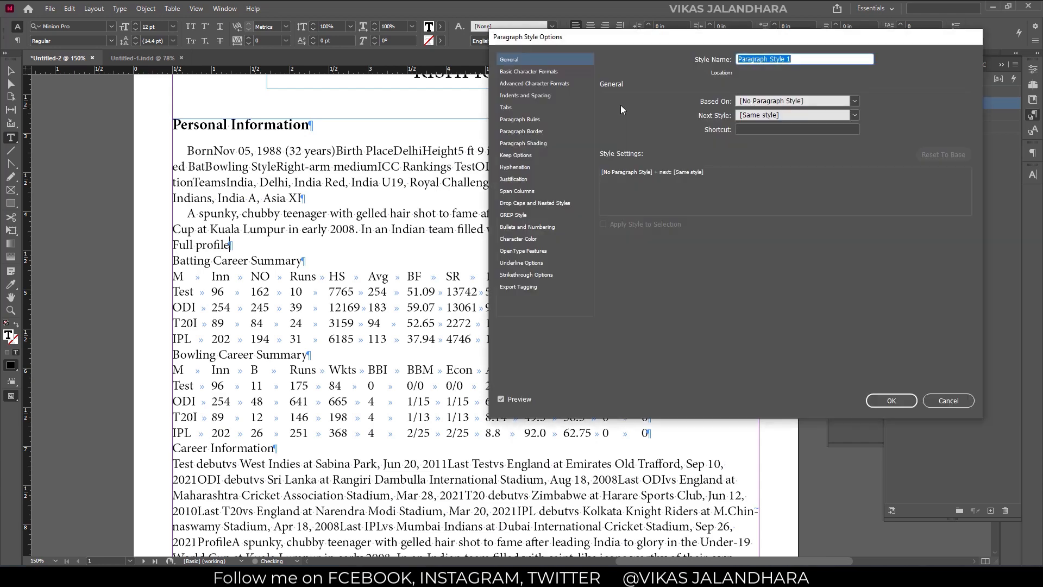
text(Table heading)
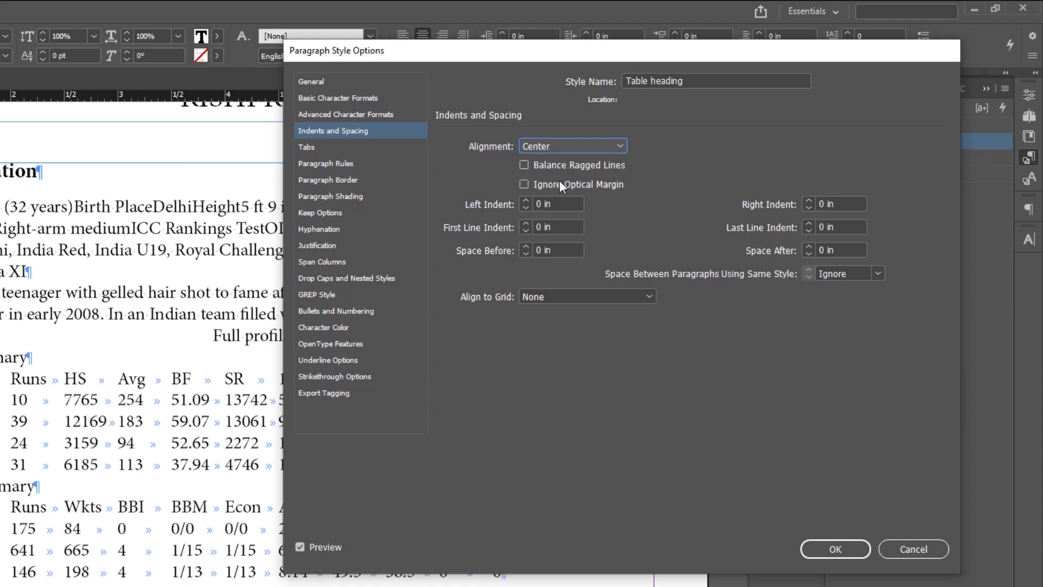
Set the Table heading style's font to Minion Pro Italic at 13 pt
click(386, 98)
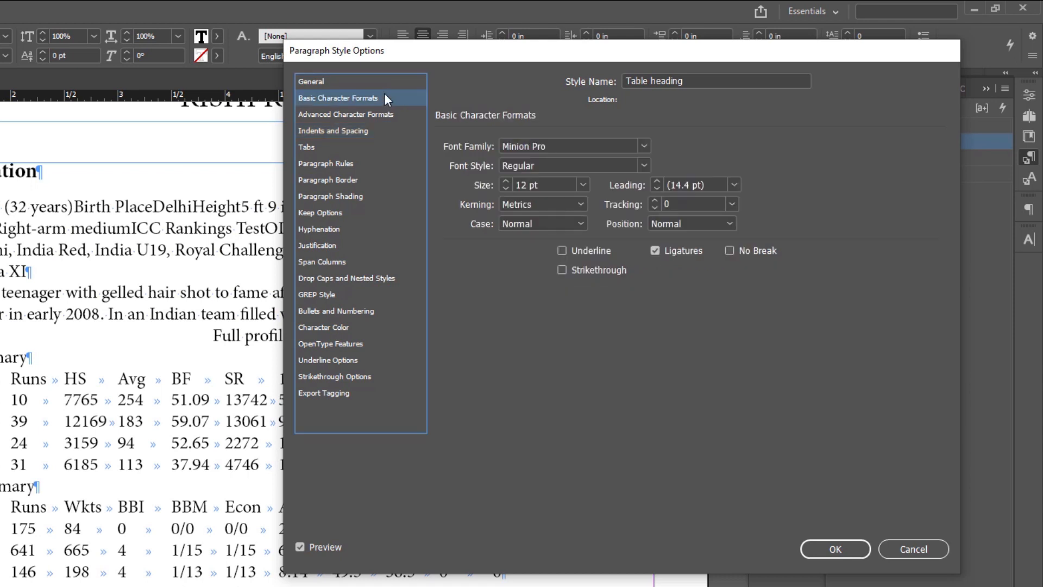
click(643, 164)
click(552, 234)
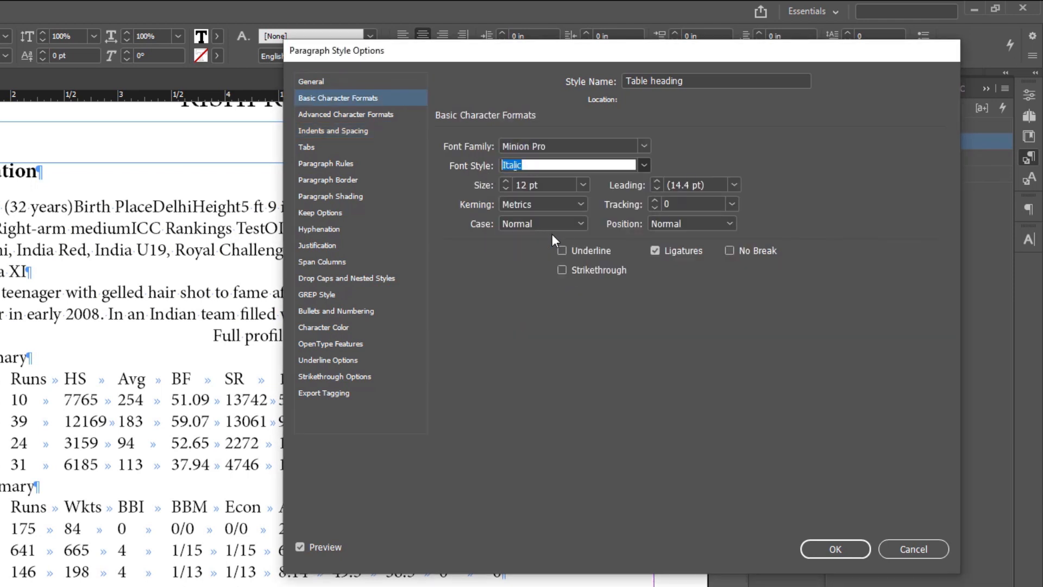
click(504, 181)
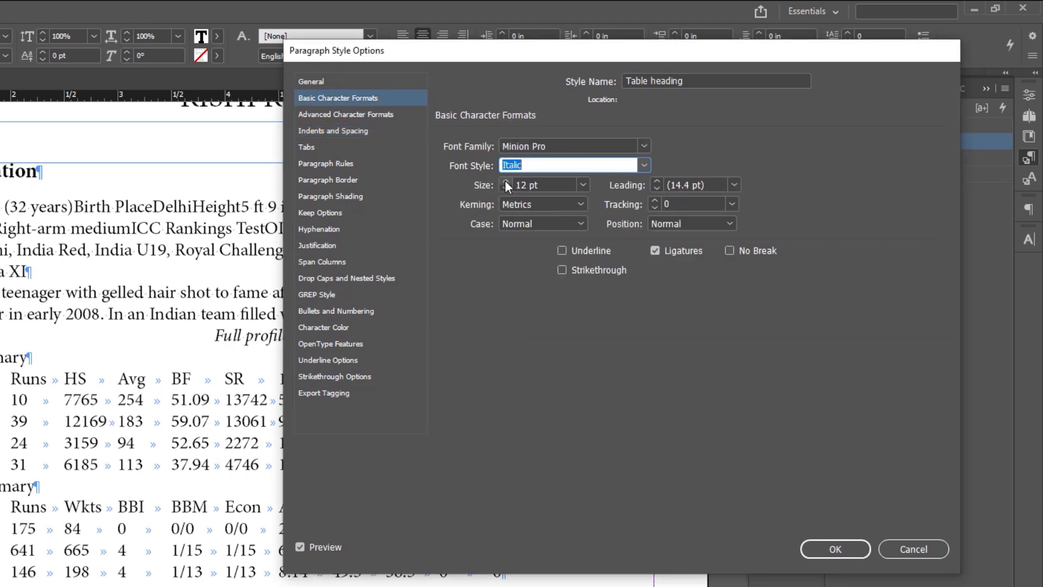
Set the Table heading style's space before to 0.125 in and its space after to 0.0625 in
click(348, 131)
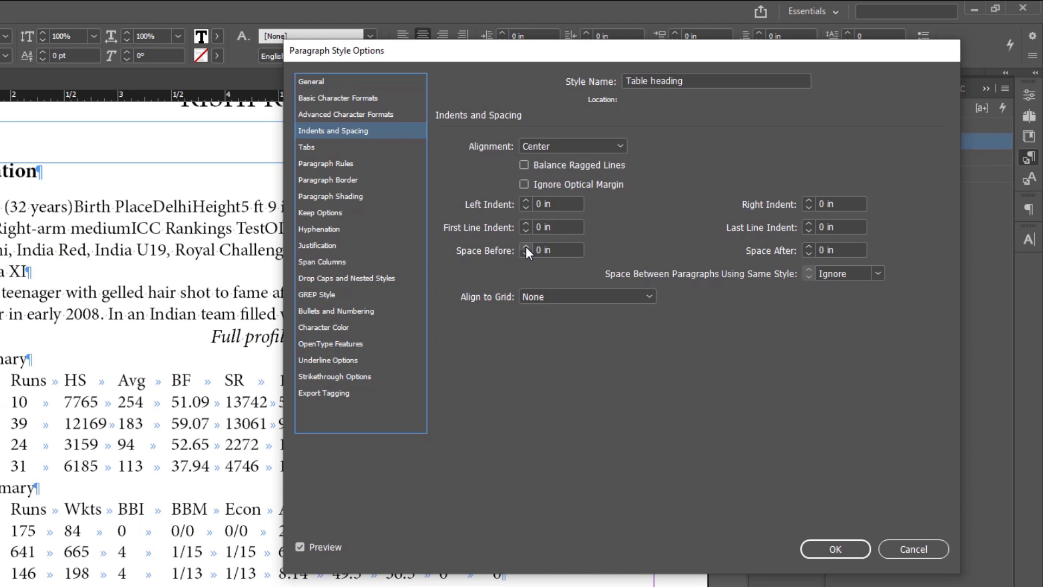
click(525, 247)
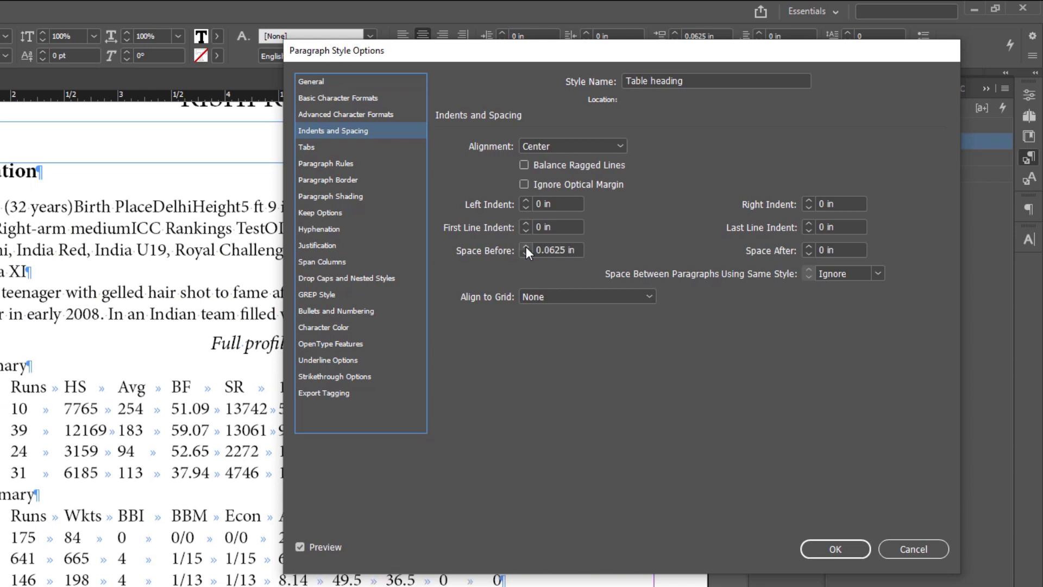
click(526, 246)
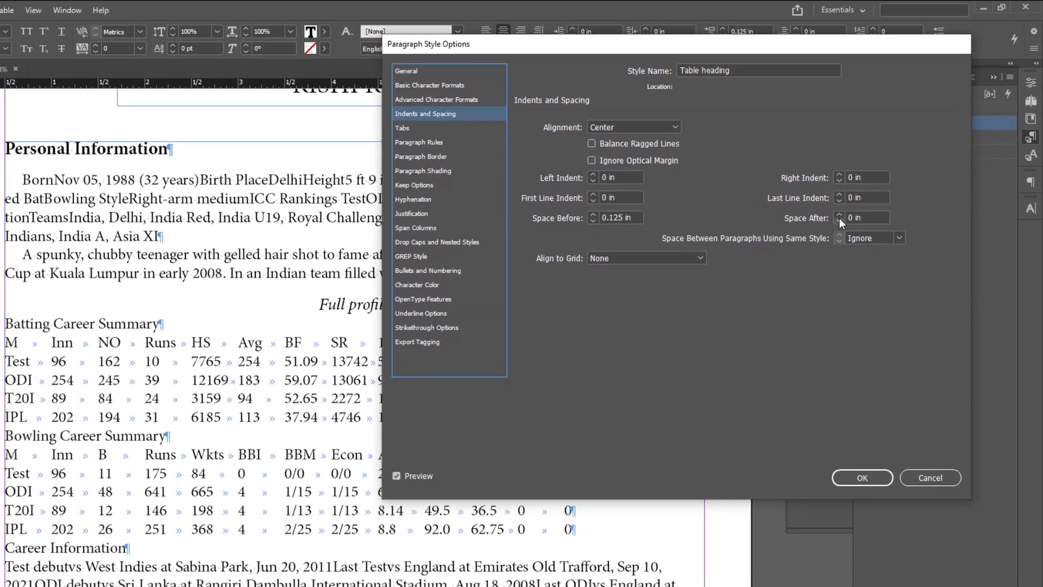
click(839, 215)
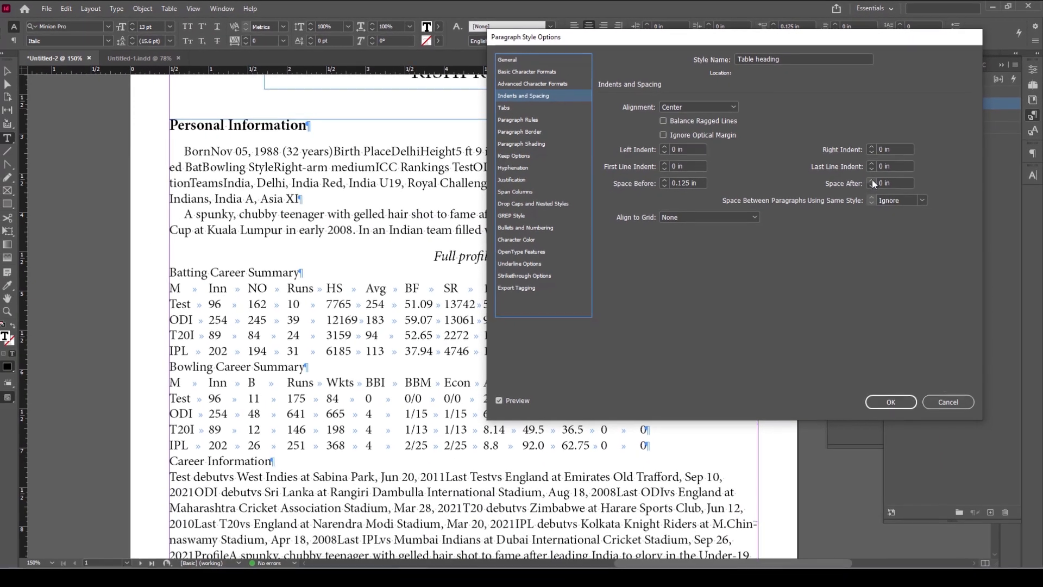
click(896, 398)
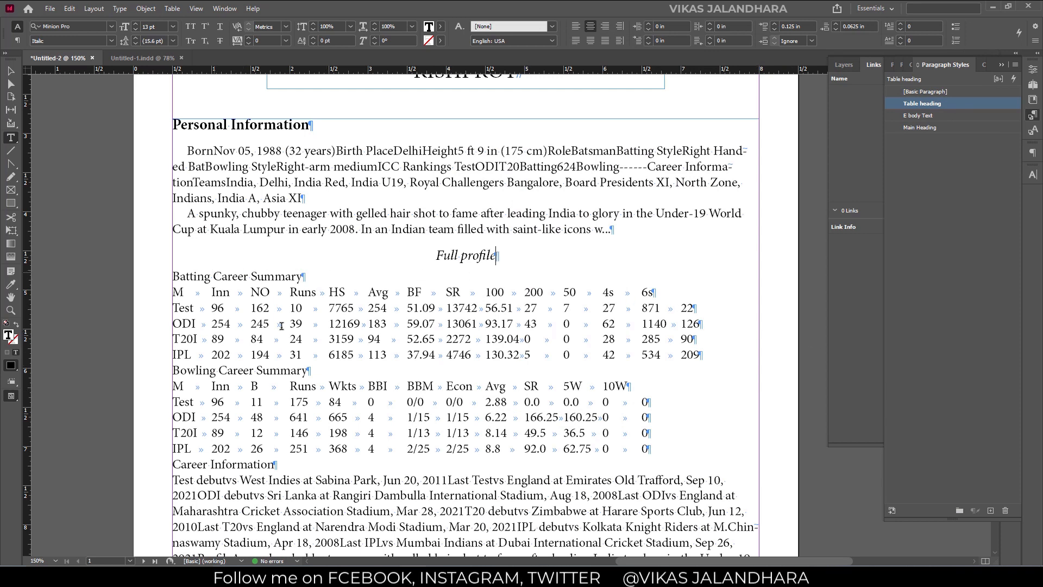
Add an empty paragraph after the batting figures and separate the words Batting, Career and Summary with tabs
click(705, 355)
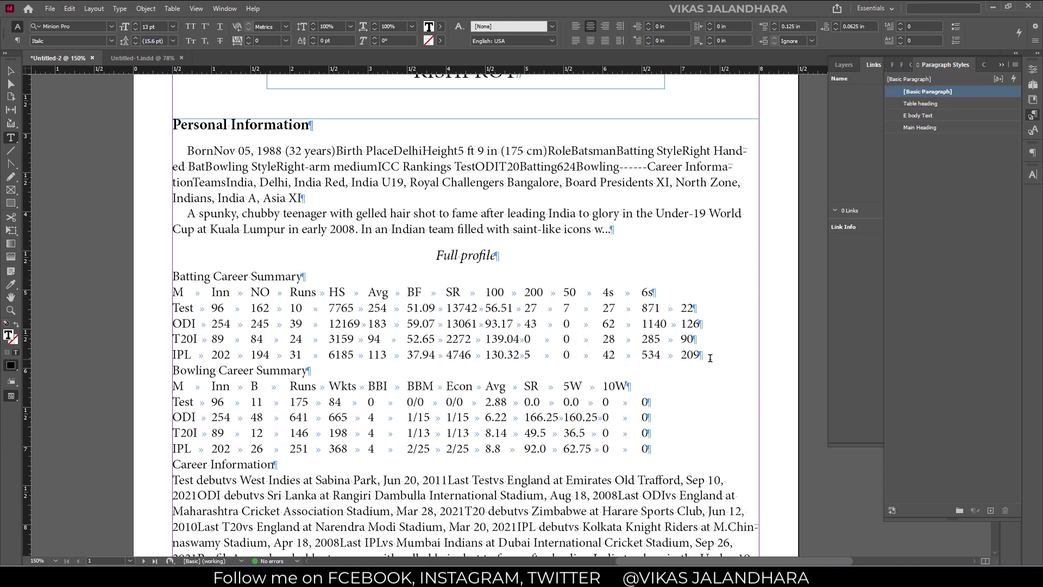
key(Return)
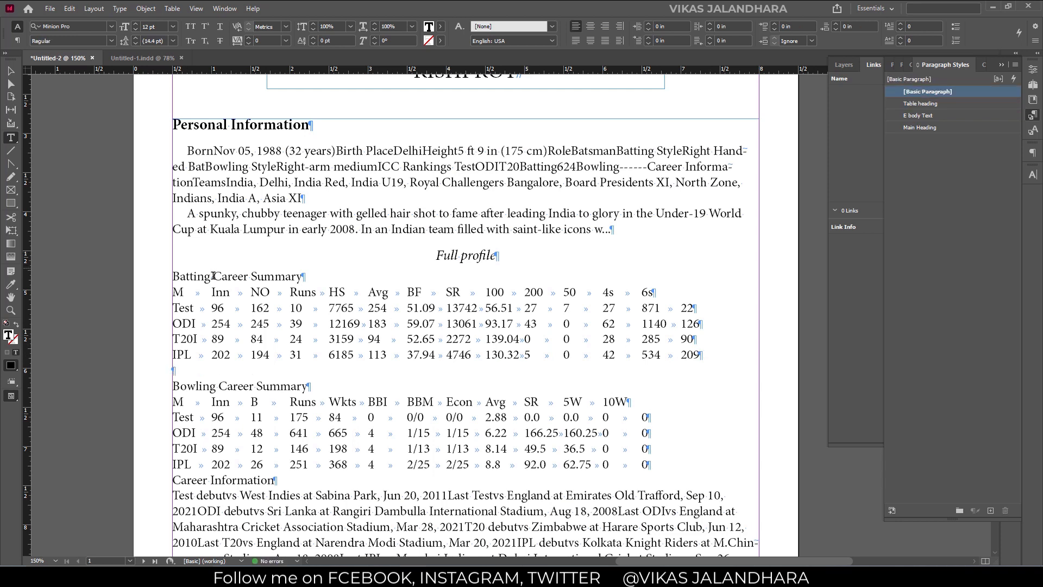
click(249, 275)
key(Tab)
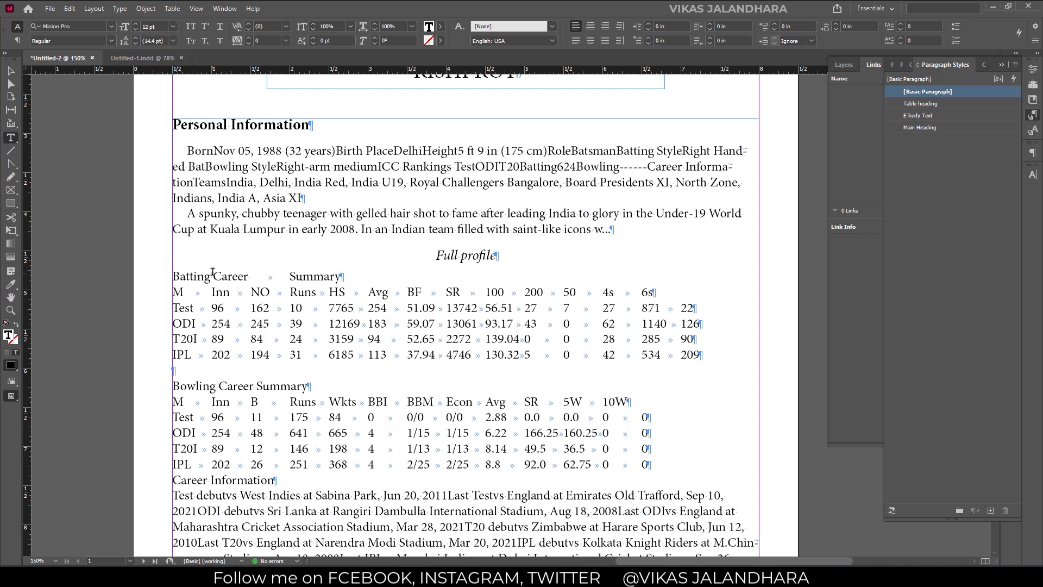
key(BackSpace)
click(211, 275)
key(Tab)
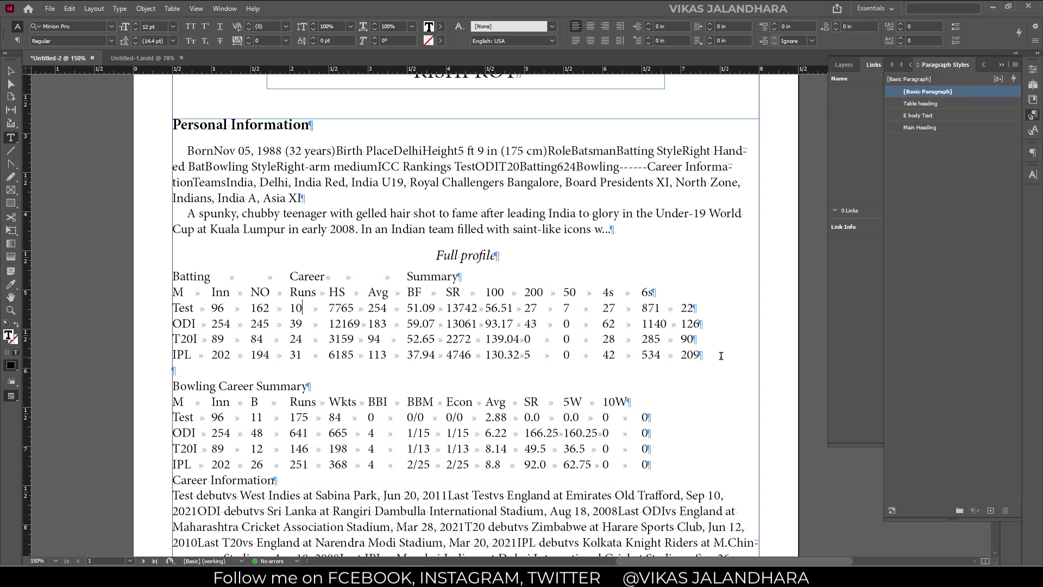
Convert the batting heading and its figures to a table, using Tab as column separator and Paragraph as row separator
drag(713, 356, 151, 270)
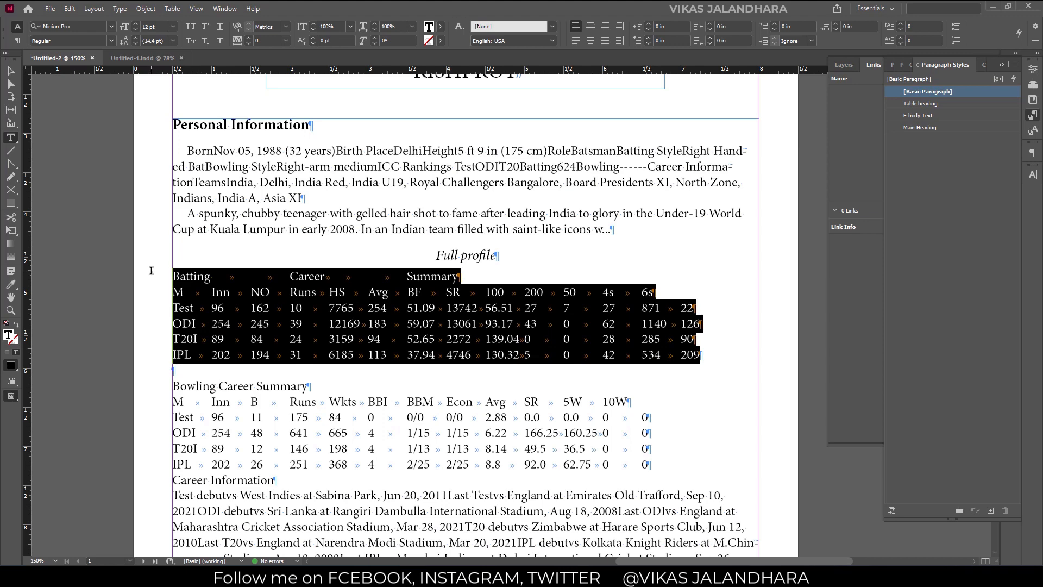
click(173, 8)
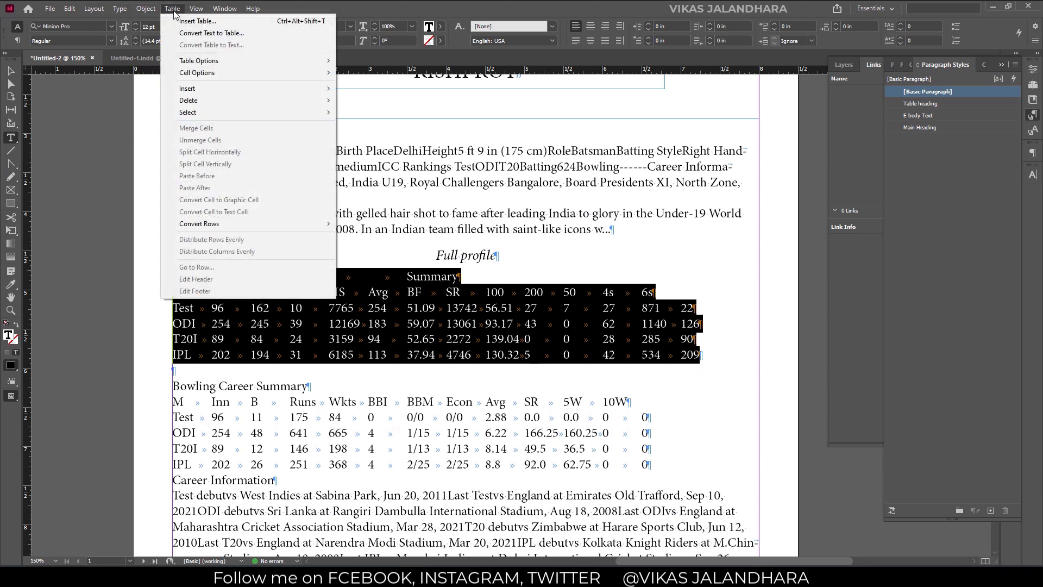
click(207, 33)
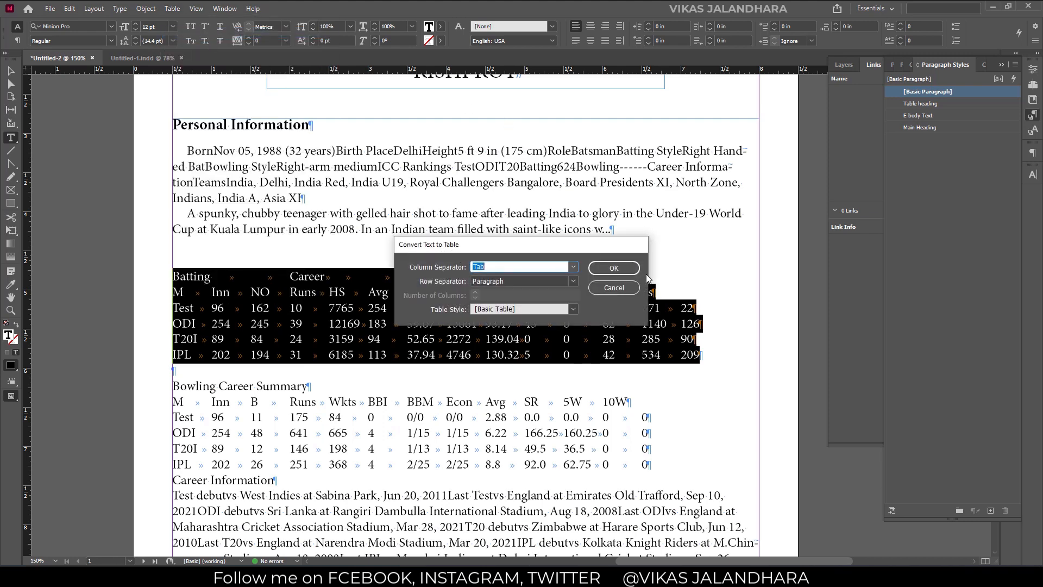
click(592, 268)
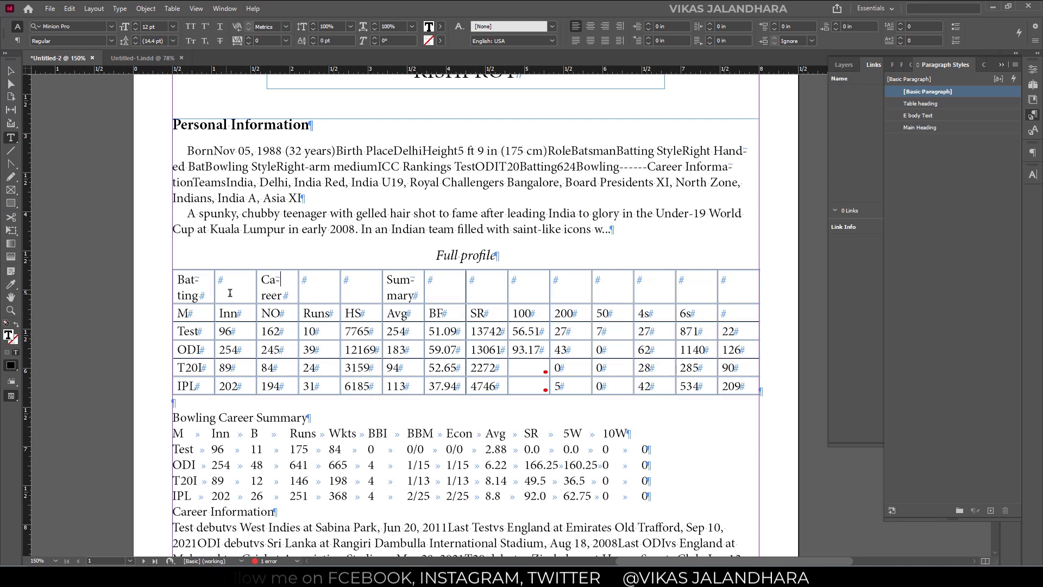
Merge the batting table's top-row cells after Batting and bring Career Summary together on one line
drag(260, 292, 745, 296)
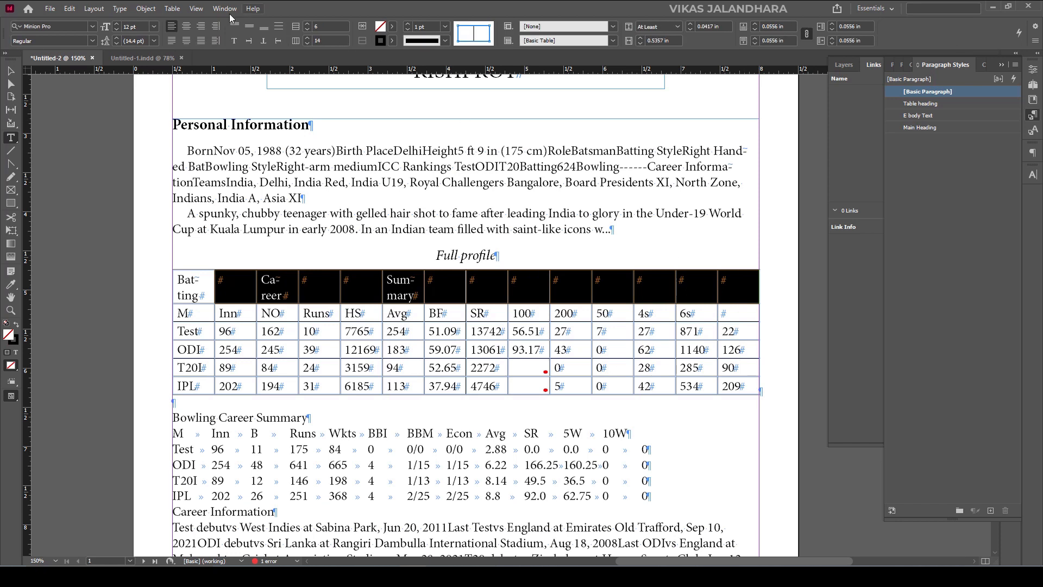
right_click(501, 287)
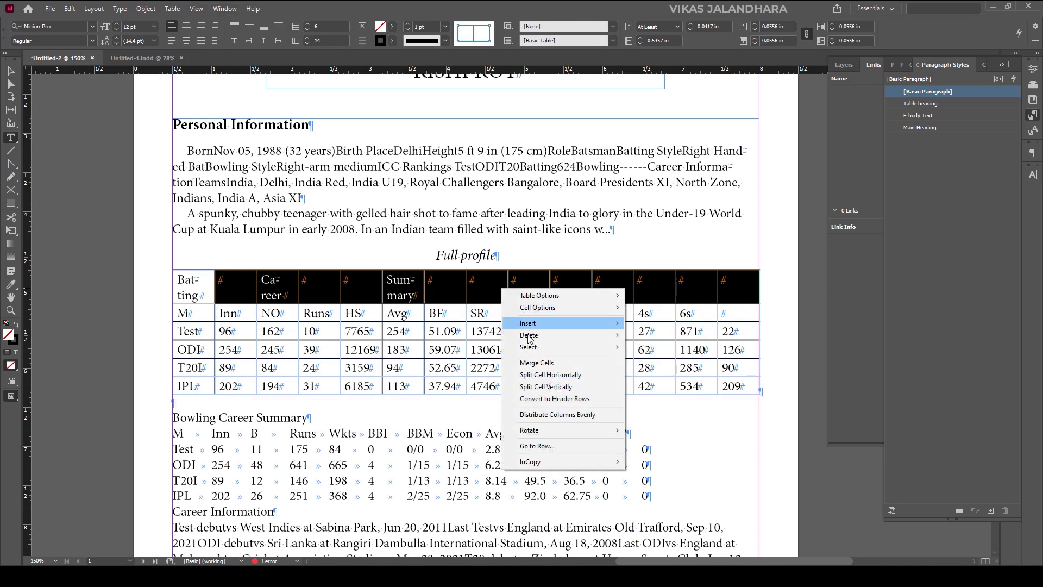
click(540, 368)
click(342, 280)
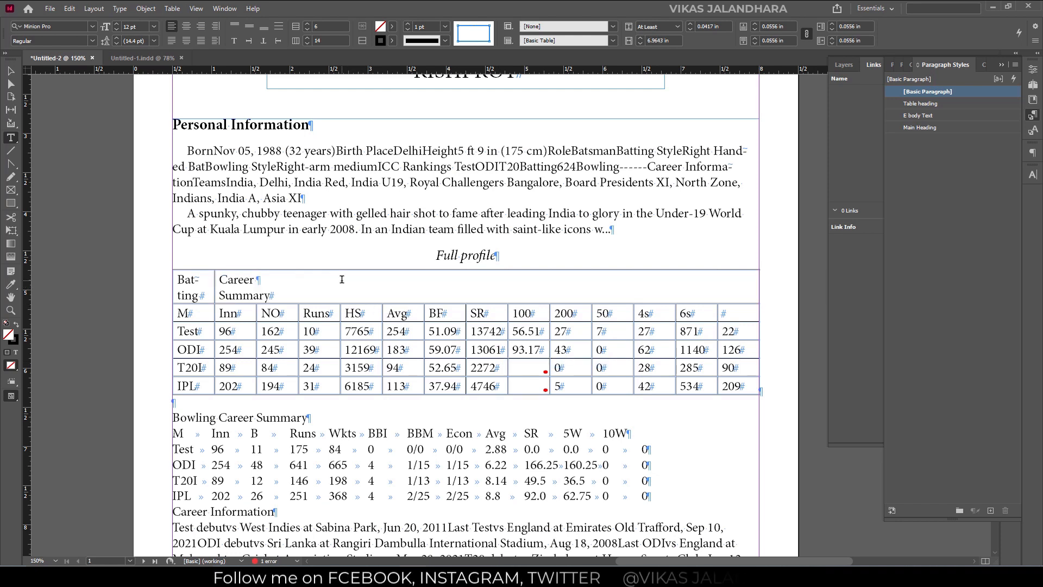
key(Delete)
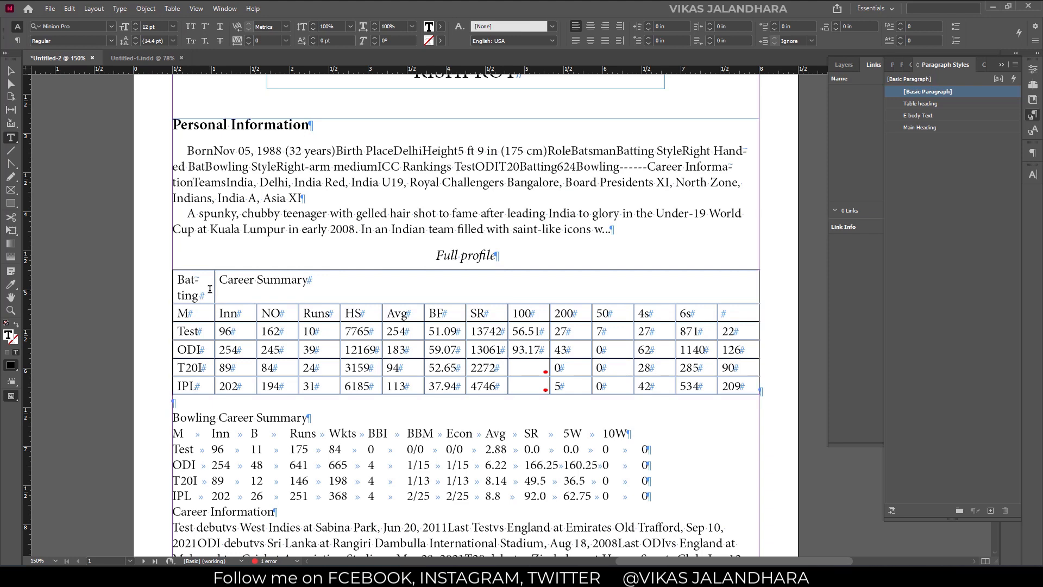
Widen the batting table's first and 100 columns and narrow the 200, 50 and 6s columns to fit the text frame
mouse_move(215, 288)
mouse_down()
mouse_move(231, 289)
mouse_move(225, 281)
mouse_up()
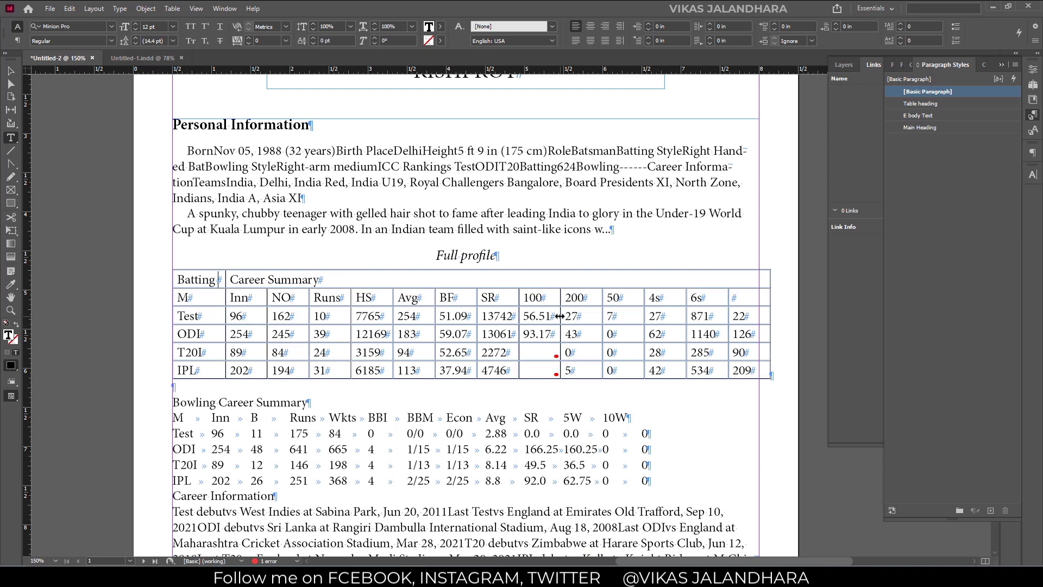
drag(559, 316, 567, 315)
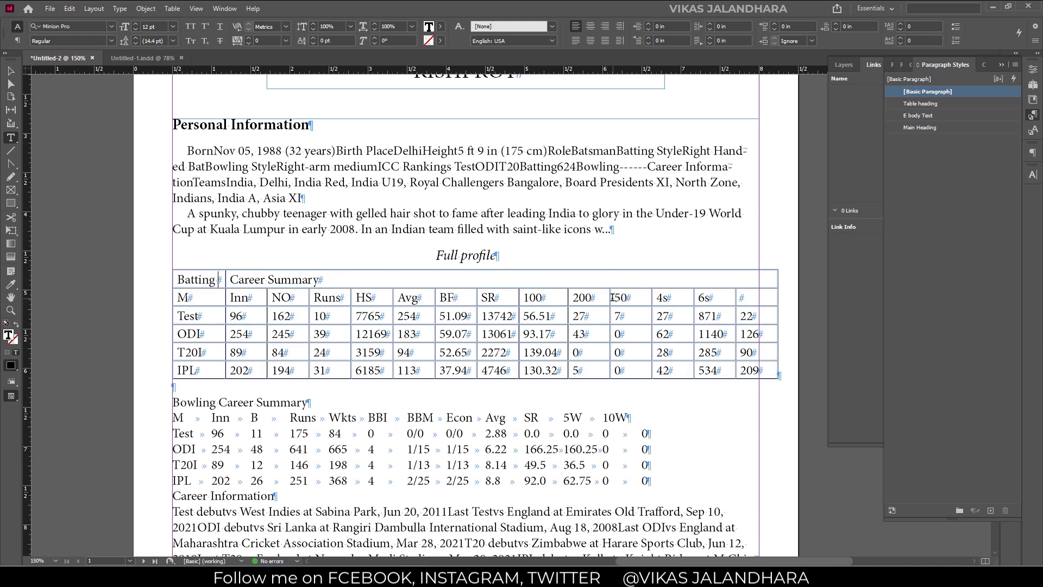
drag(610, 297, 634, 299)
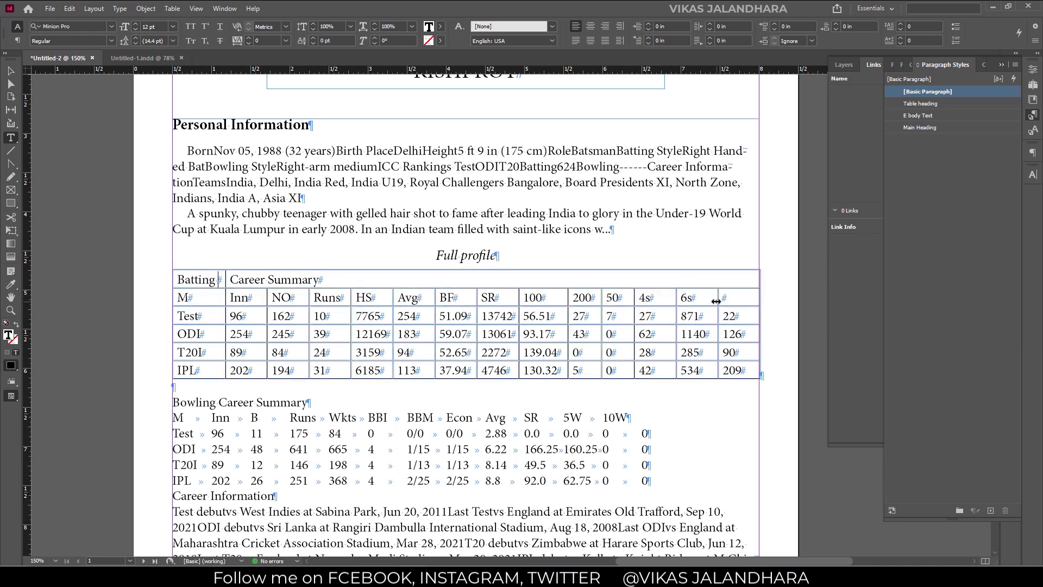
drag(716, 301, 712, 301)
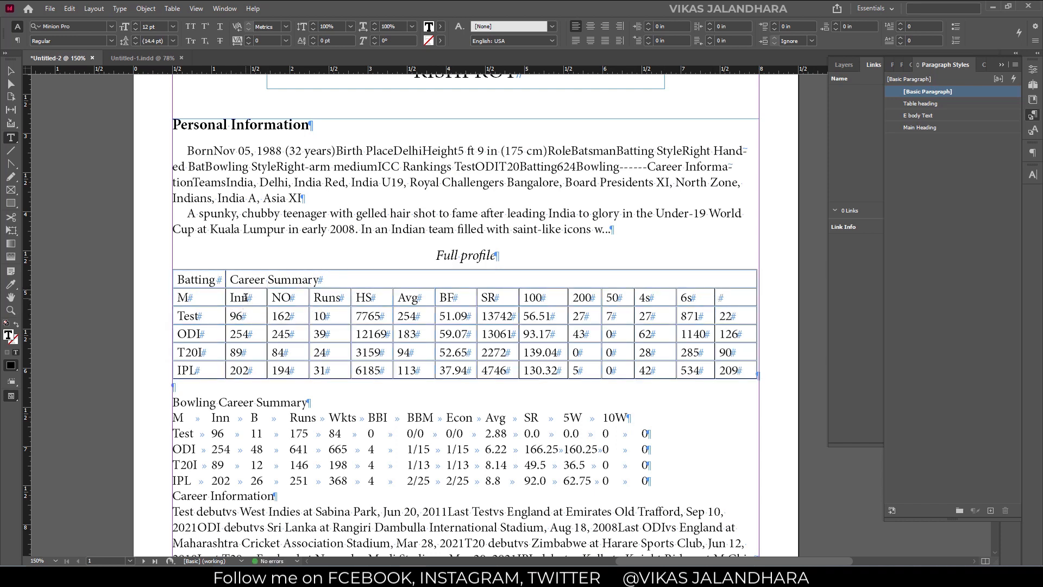
Centre the batting table's top heading row and set its text to Semibold
drag(244, 278, 223, 283)
key(ctrl+shift+c)
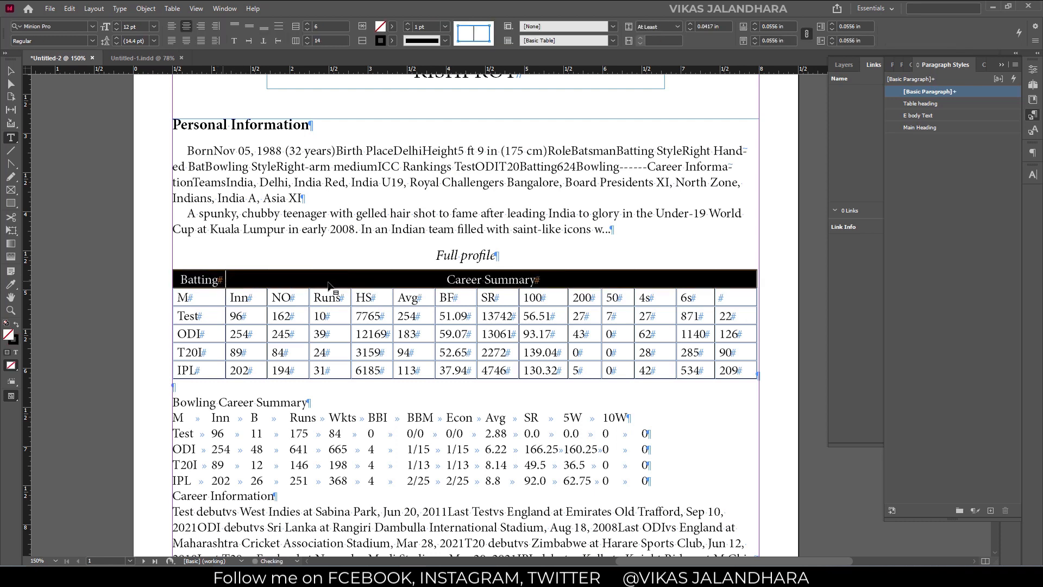
click(92, 40)
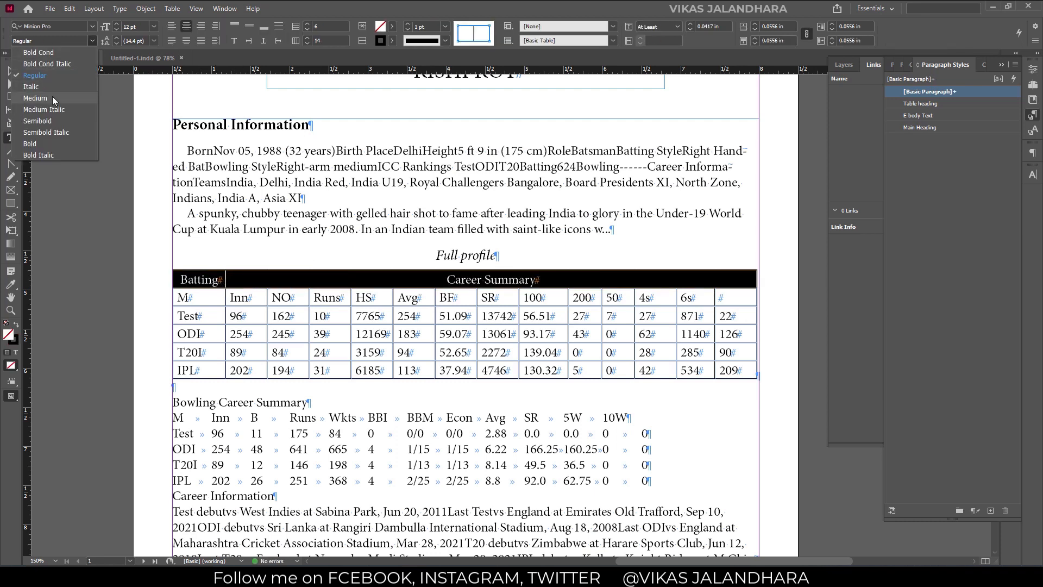
key(Escape)
key(ctrl+shift+b)
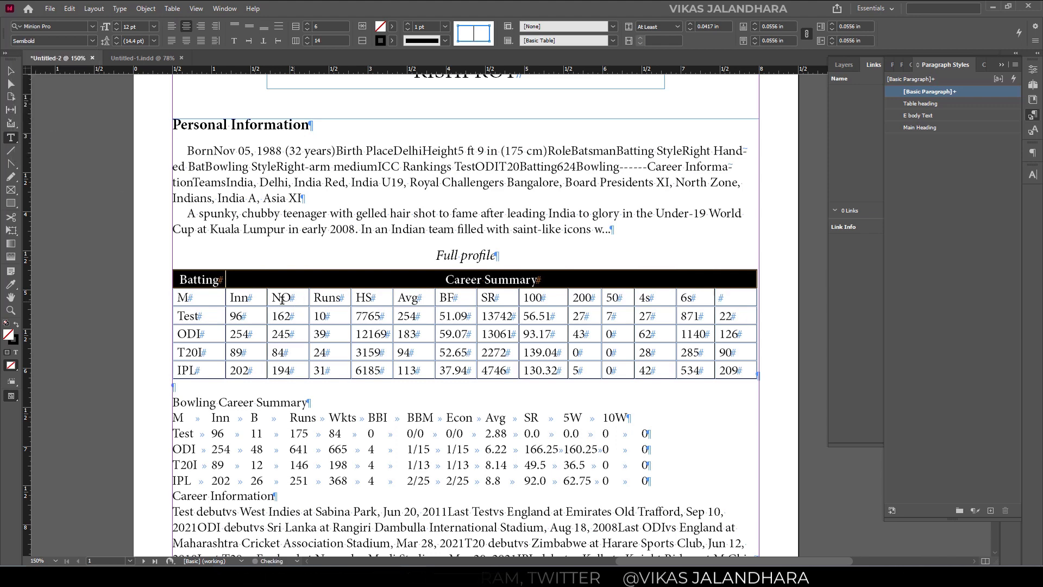
Italicise the batting table's column label row, from M through the last column
click(286, 297)
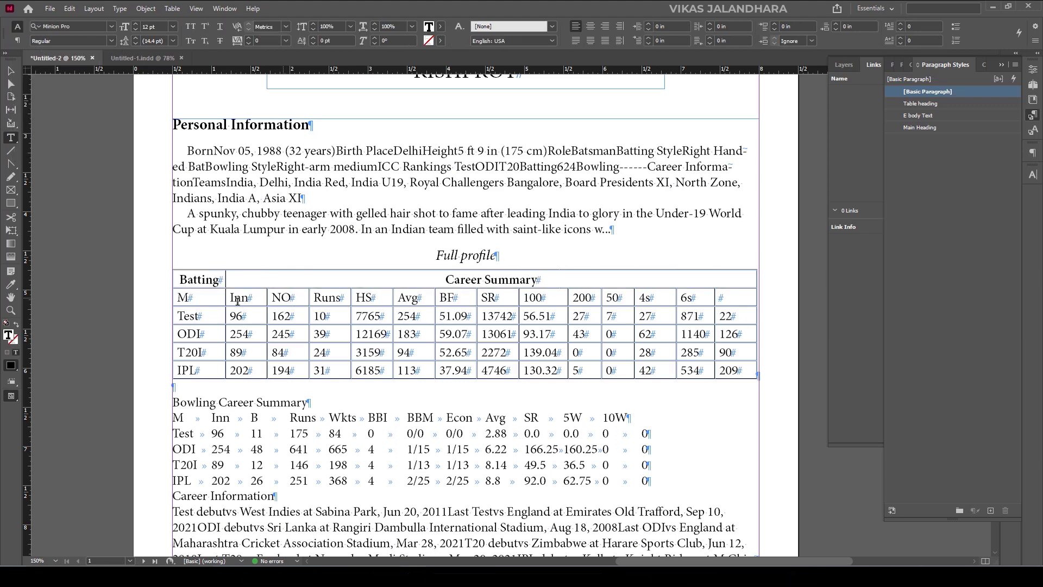
drag(196, 299, 760, 296)
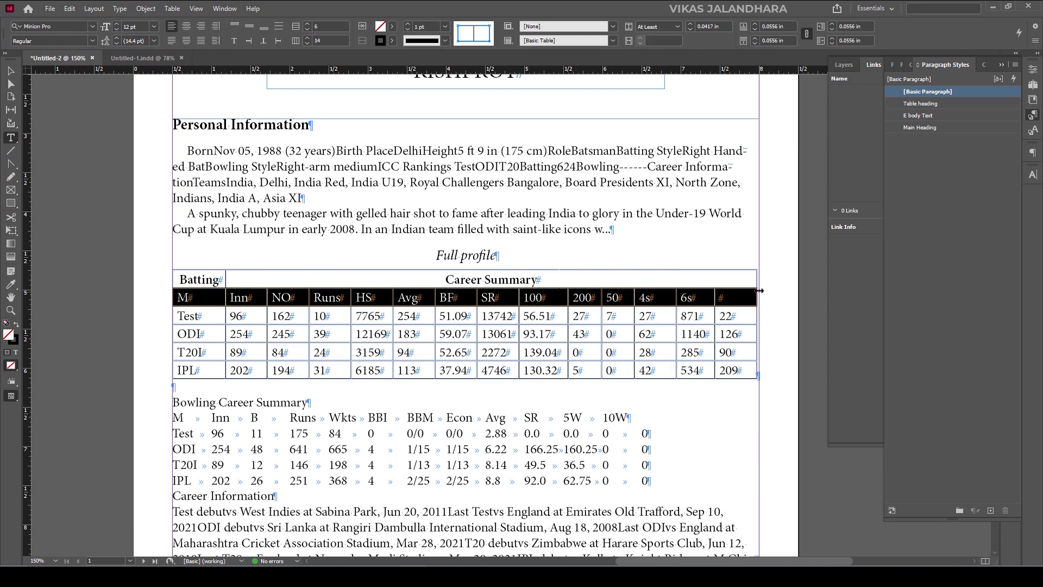
key(ctrl+shift+i)
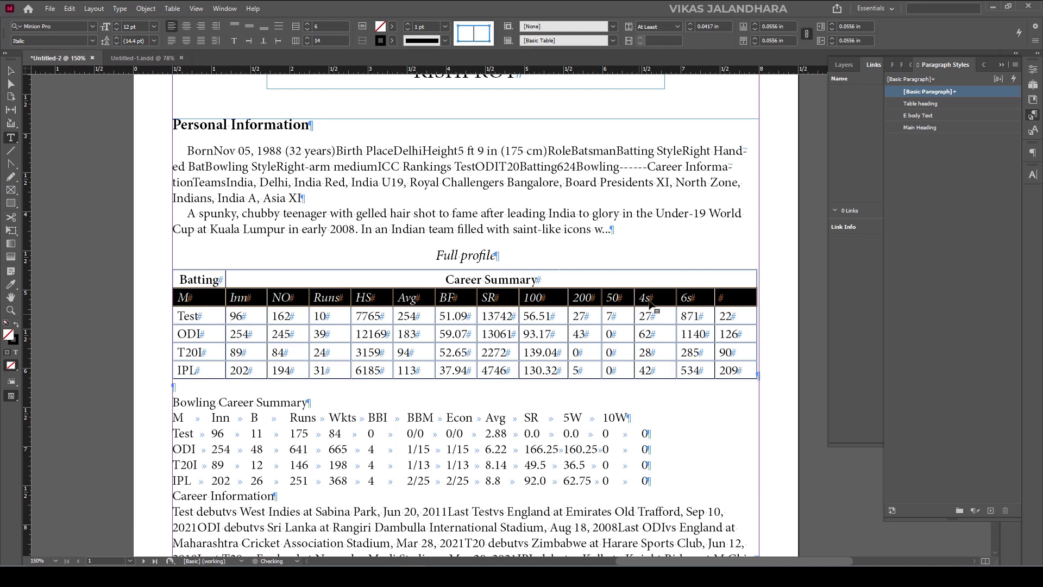
Centre the batting table's column labels and figures in all columns except the first
click(251, 295)
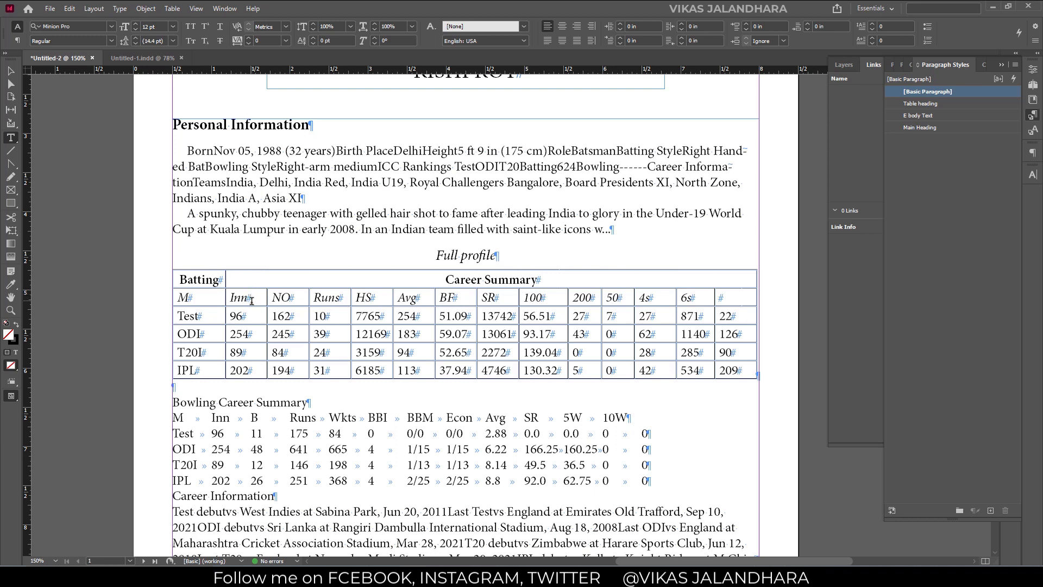
drag(250, 296, 790, 418)
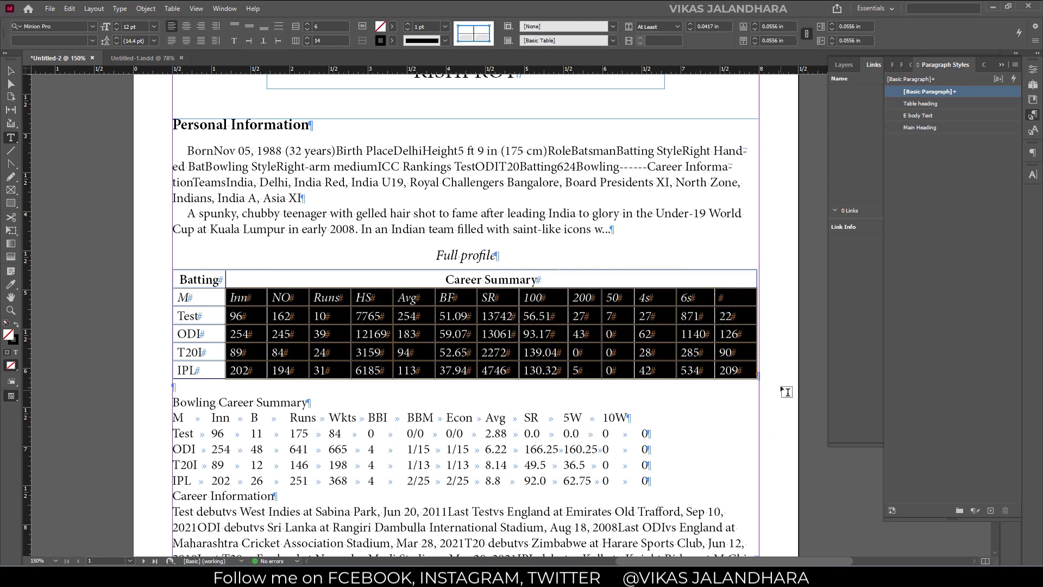
key(ctrl+shift+c)
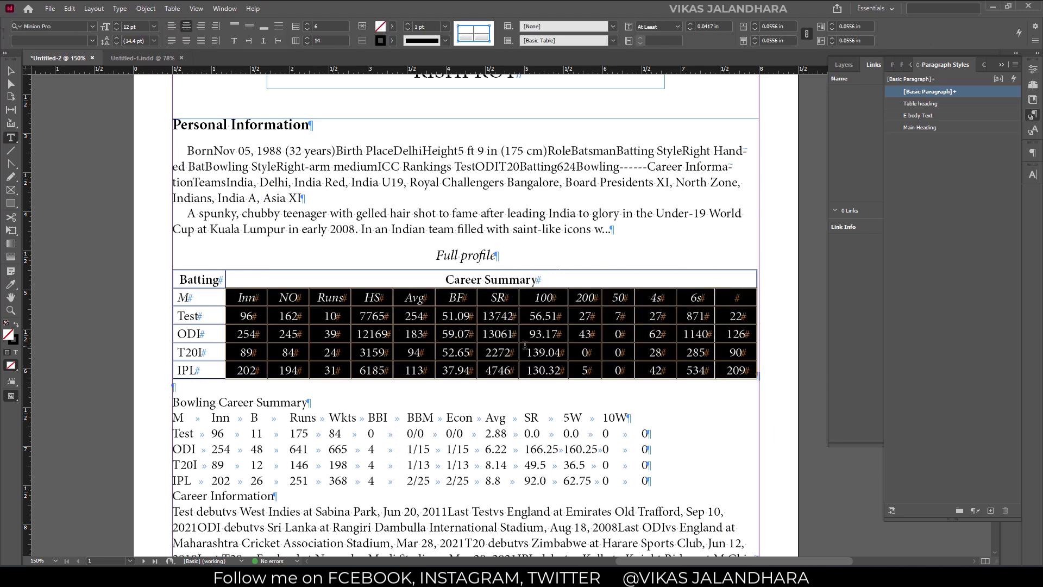
Convert the Bowling Career Summary heading and its figures to a table
scroll(387, 368, down, 4)
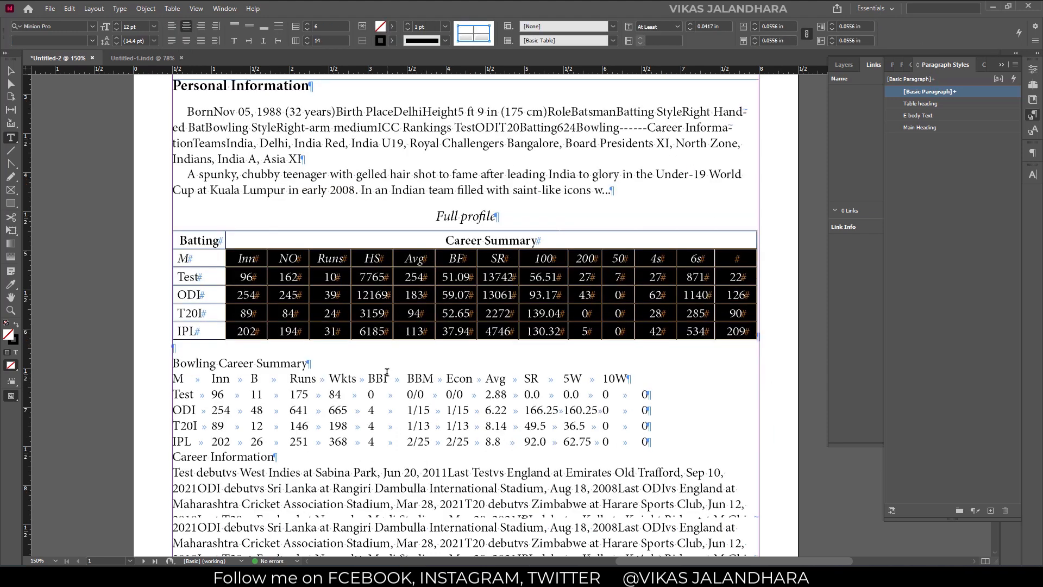
drag(650, 286, 173, 207)
click(172, 9)
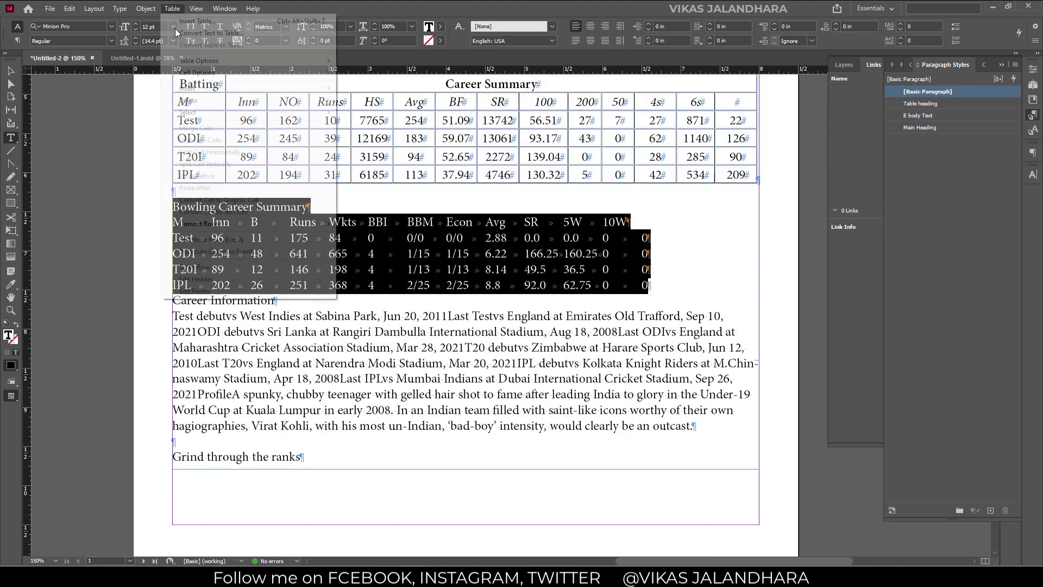
click(206, 33)
click(604, 268)
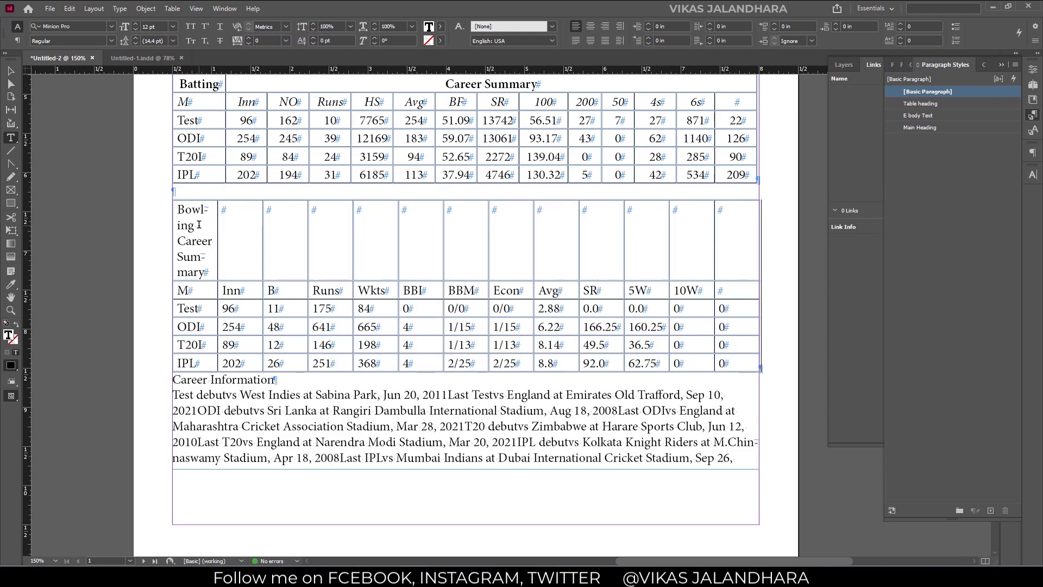
Merge all cells in the bowling table's top row into one heading cell
drag(195, 239, 216, 259)
click(172, 9)
click(201, 126)
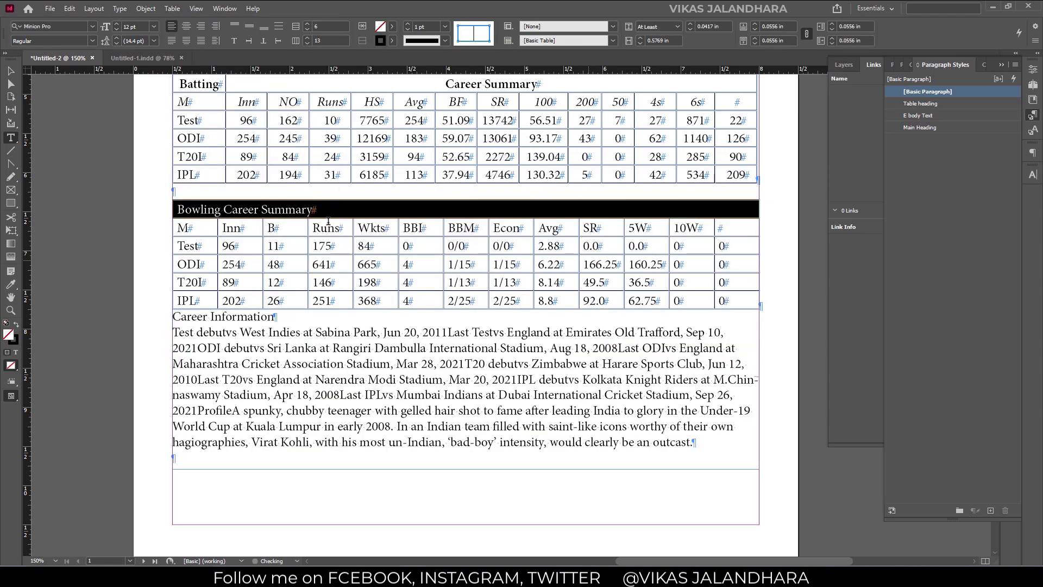
Apply the Main Heading style to the Career Information line and E body Text to the paragraph below it
click(288, 315)
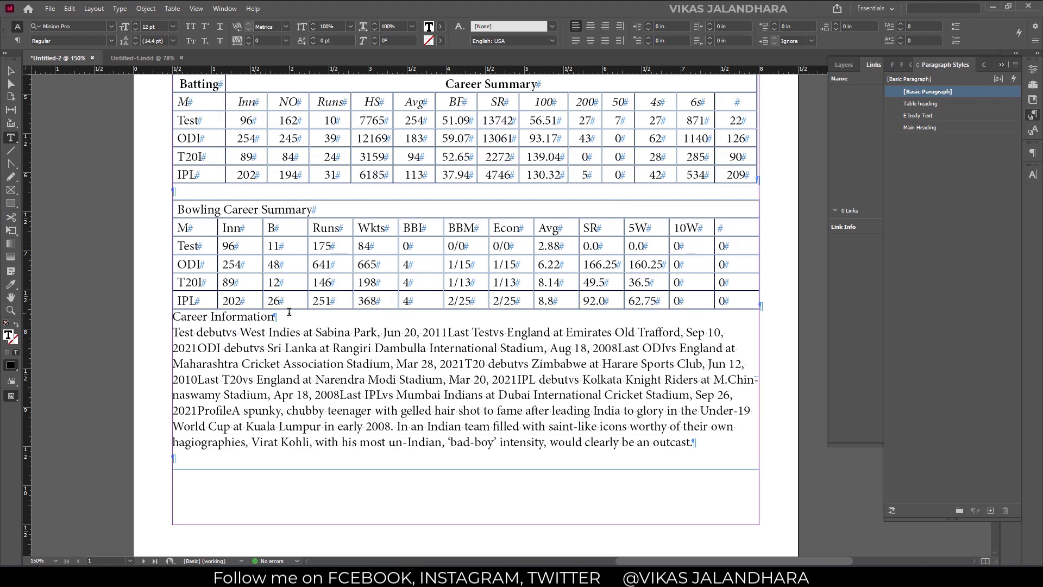
click(934, 127)
click(541, 405)
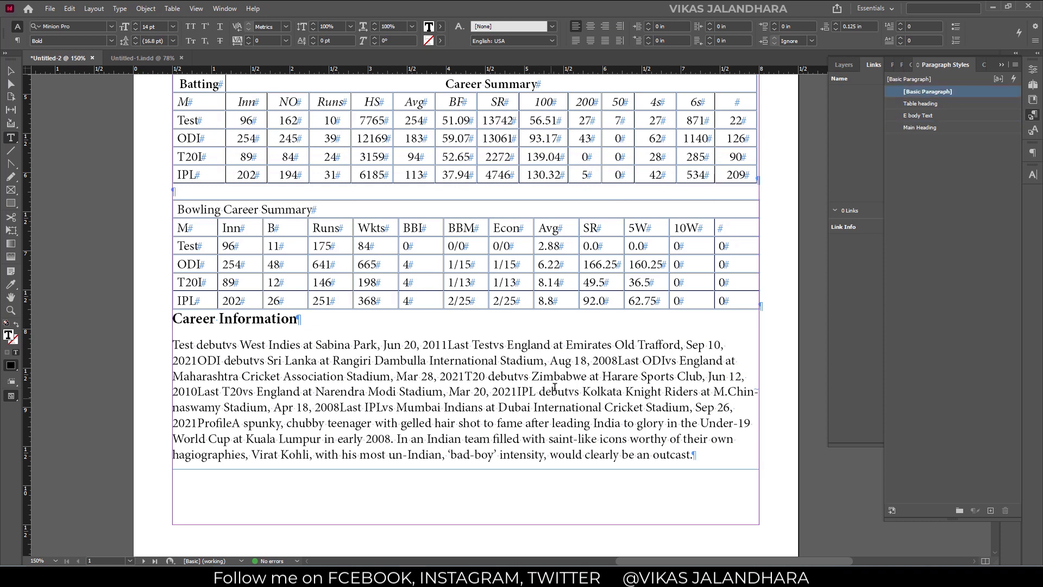
click(925, 117)
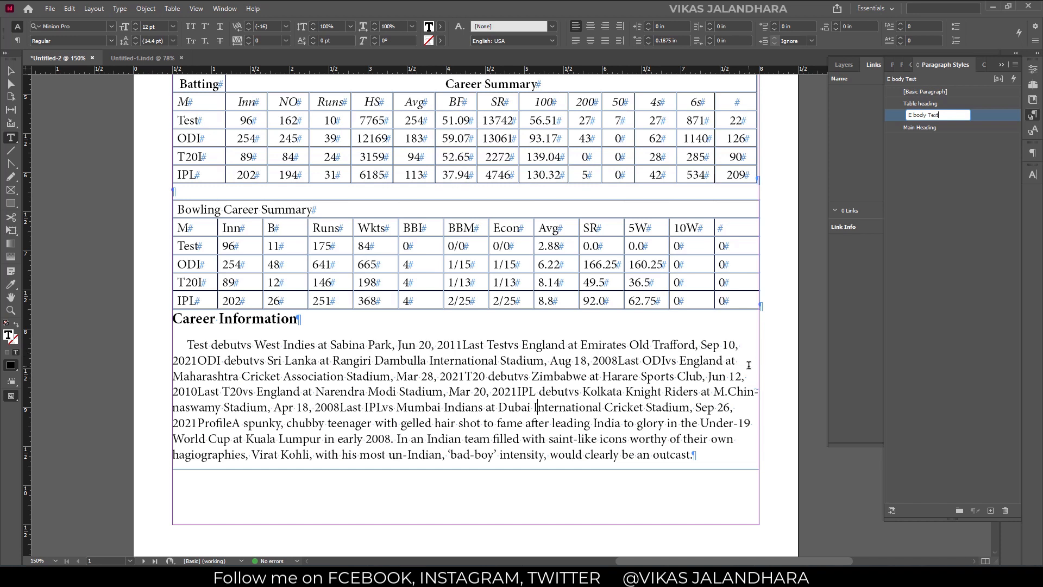
click(747, 349)
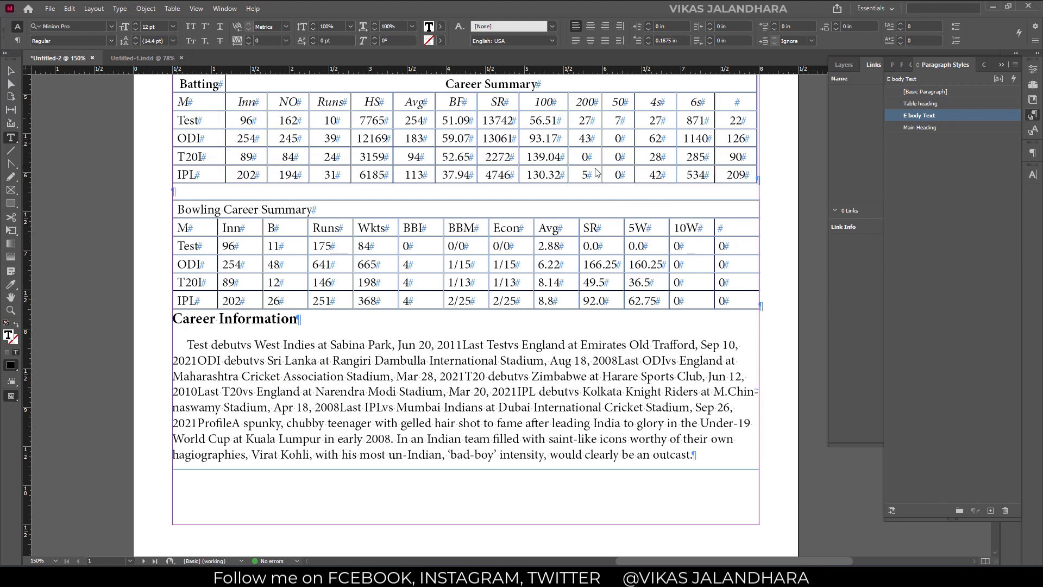
Change the E body Text paragraph style to Left Justify alignment and turn off its hyphenation
double_click(919, 116)
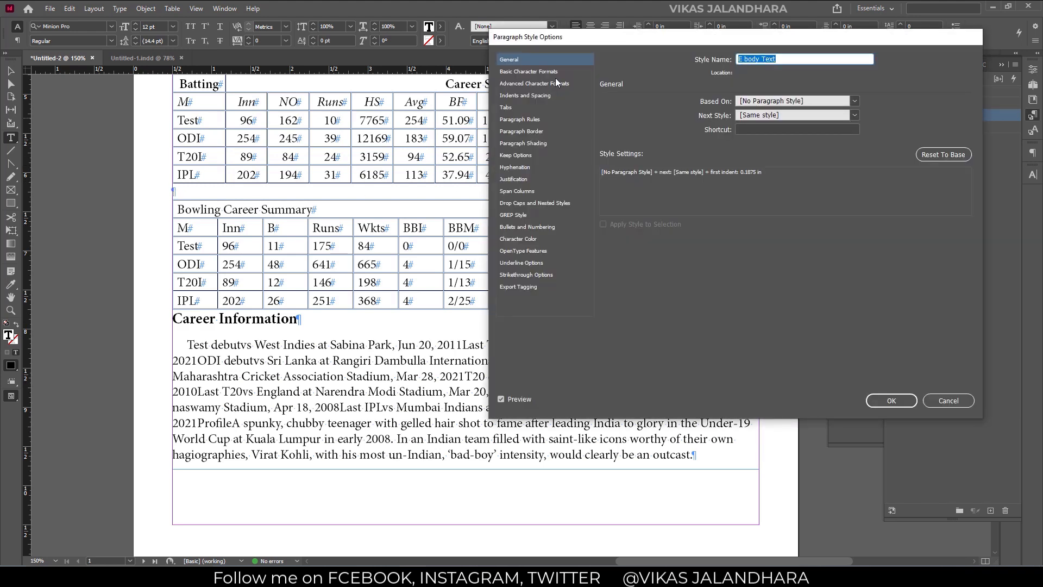
click(549, 95)
click(712, 107)
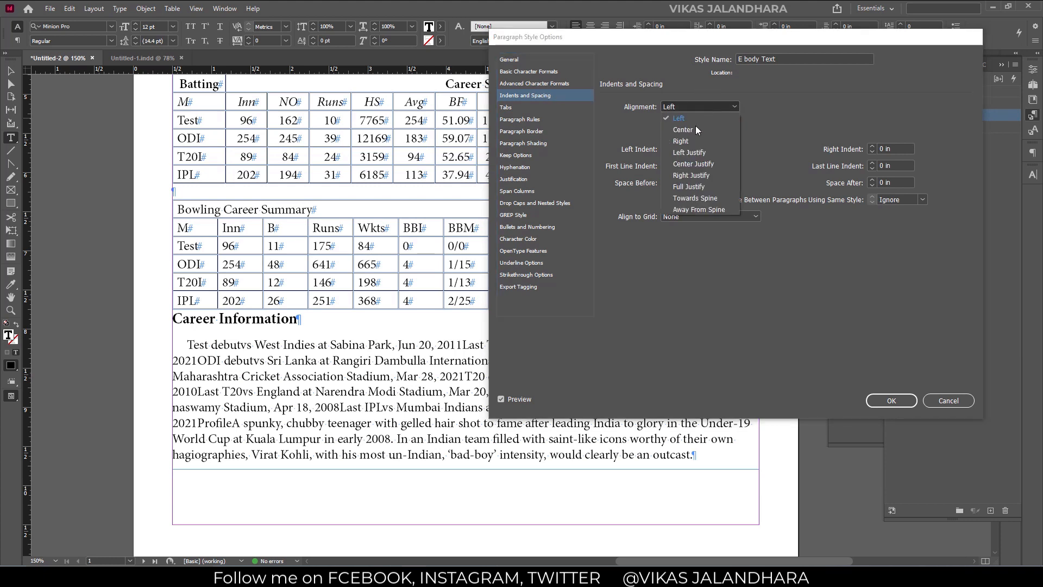
click(688, 153)
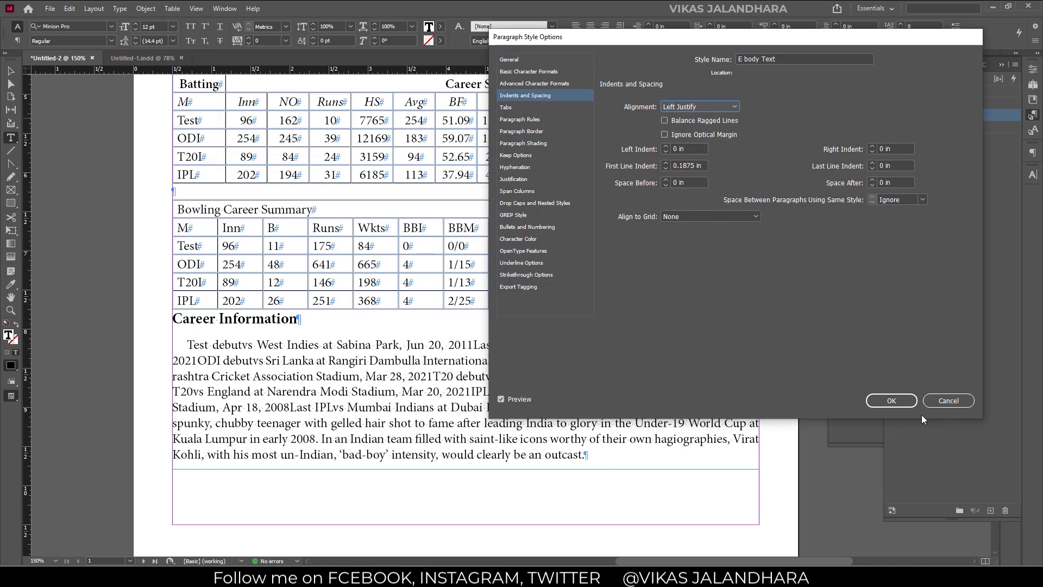
click(513, 167)
click(610, 100)
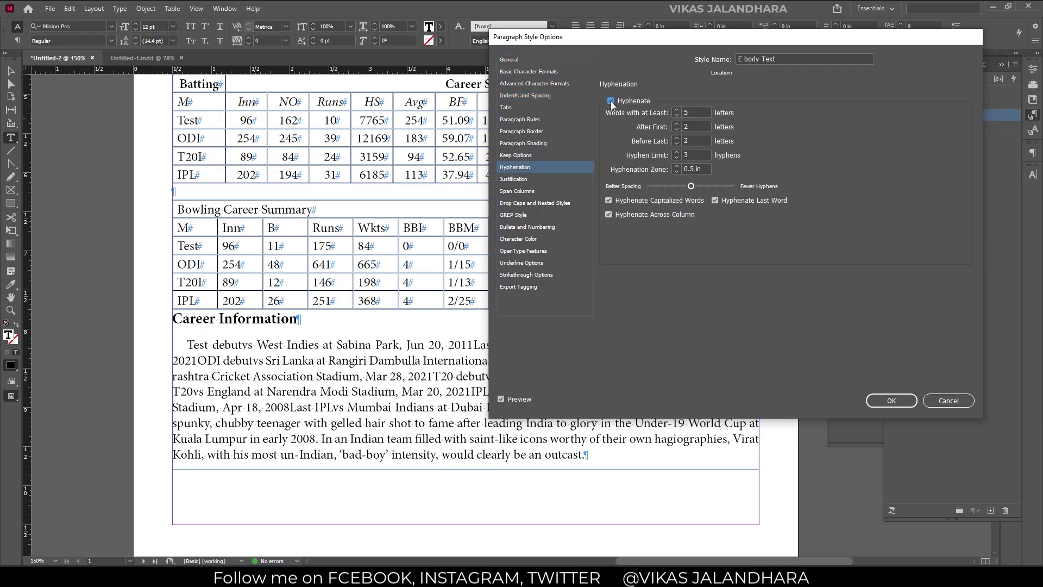
click(892, 402)
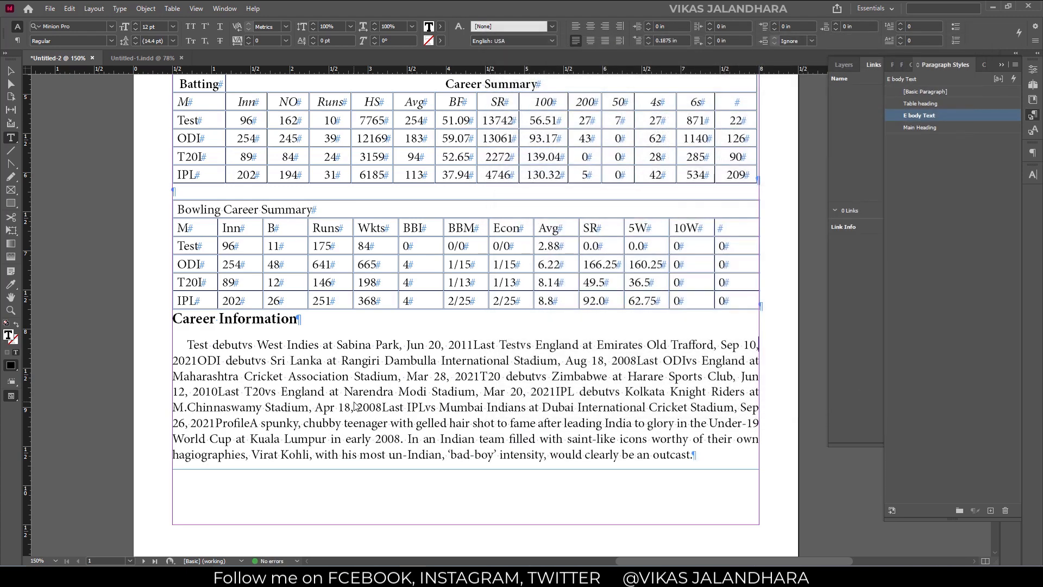
Preview the first page without guides and hidden characters, and look over the spread that follows it
key(Escape)
click(142, 424)
key(ctrl+1)
key(w)
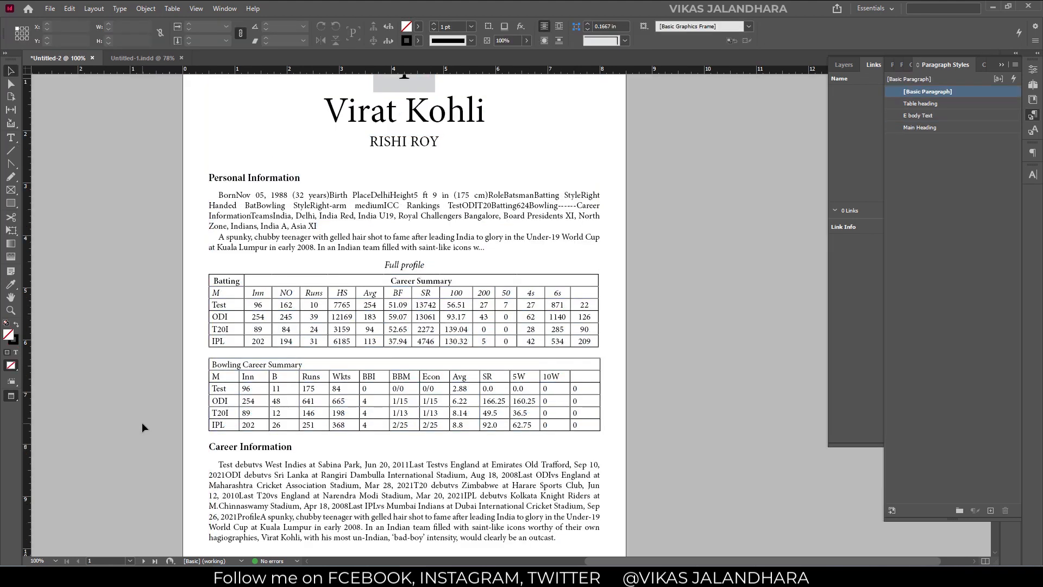
key(ctrl+0)
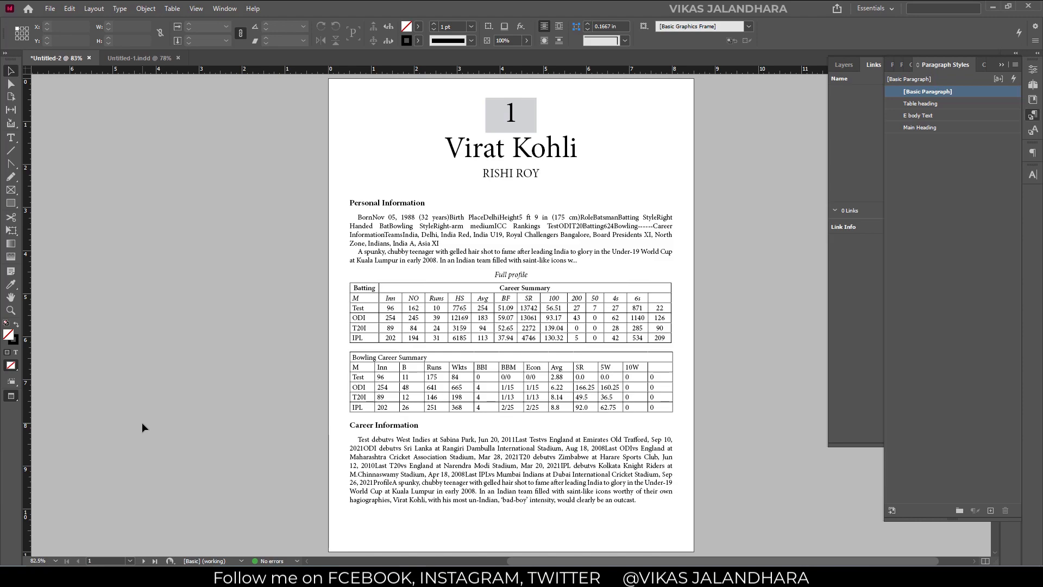
scroll(176, 436, down, 5)
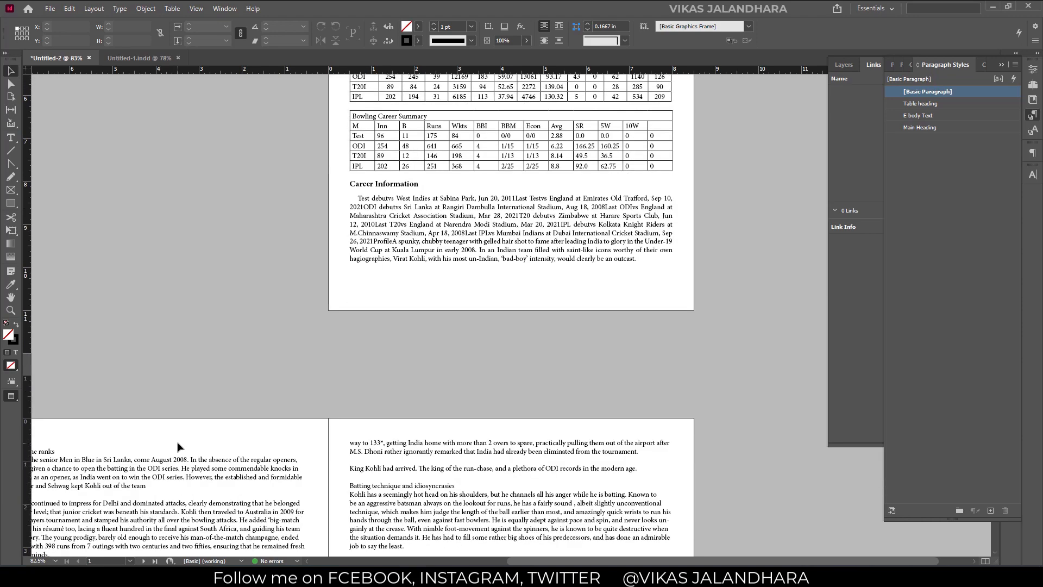
scroll(178, 446, down, 4)
scroll(179, 445, left, 2)
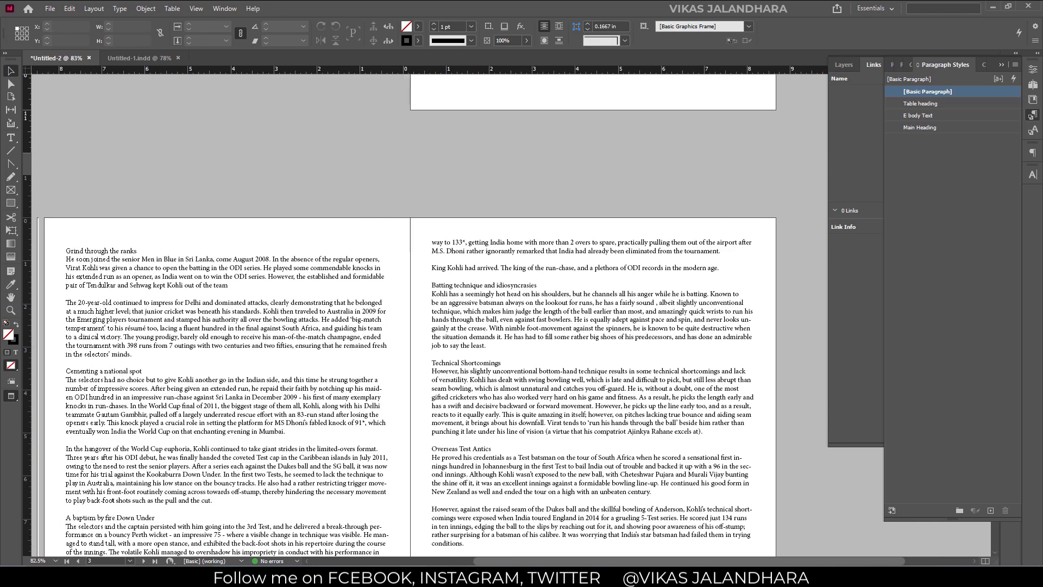
scroll(388, 188, down, 3)
key(w)
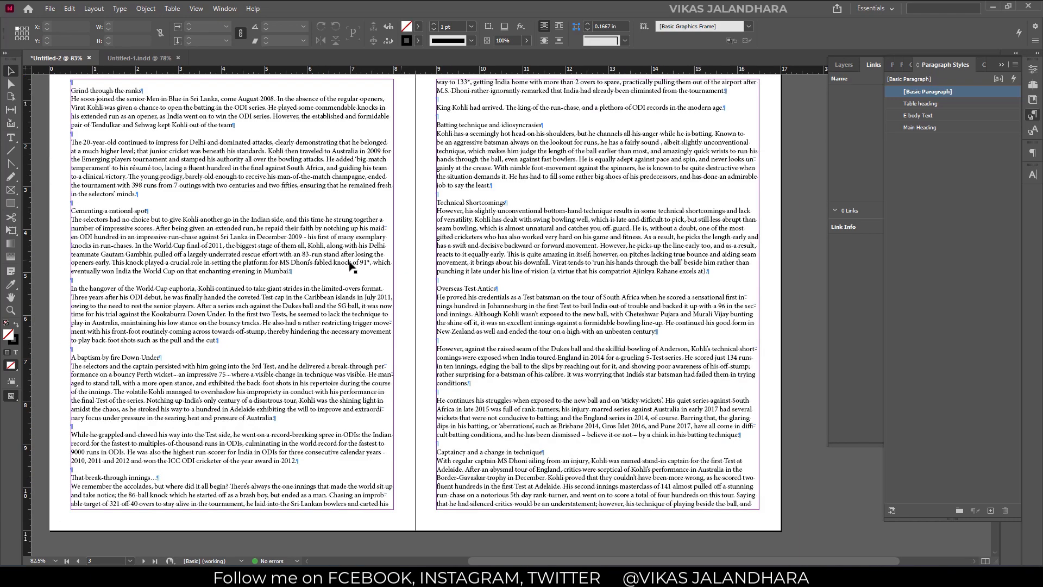
Place the cumulative ODI runs chart from the kohli folder inline in the empty line above the paragraph beginning "The 20-year-old"
key(ctrl+1)
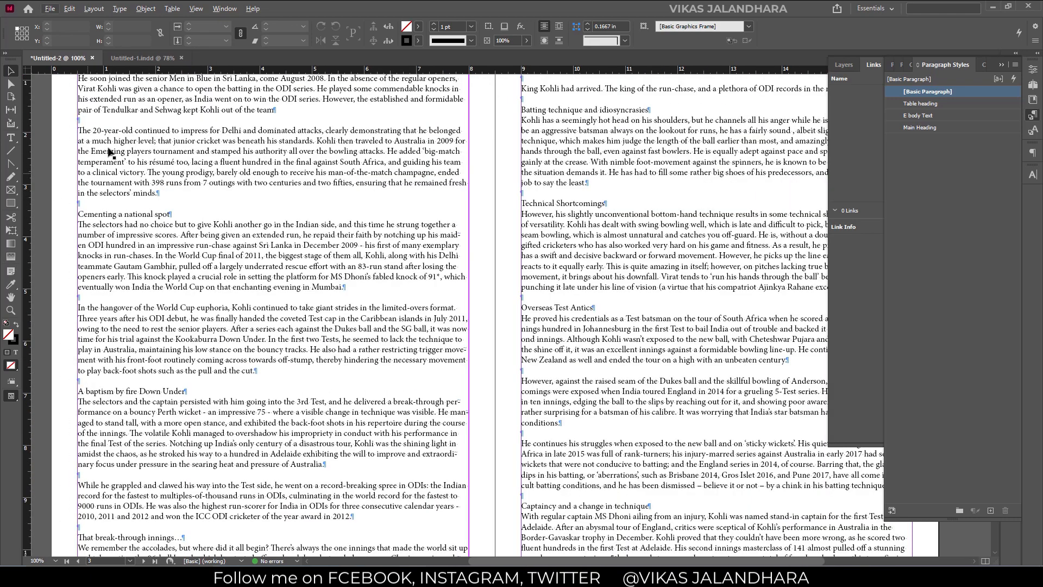
click(111, 134)
key(t)
click(97, 121)
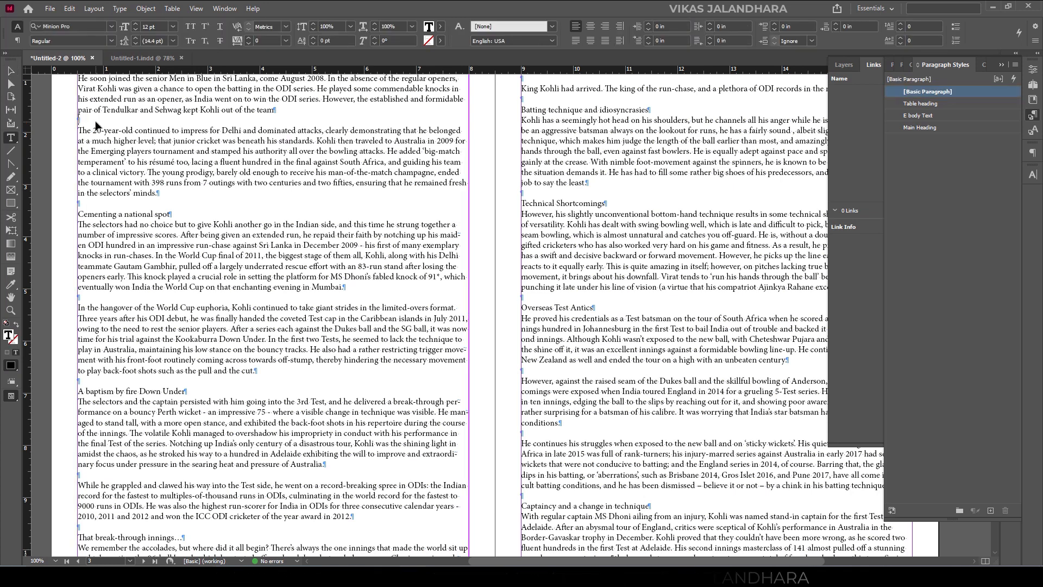
key(ctrl+d)
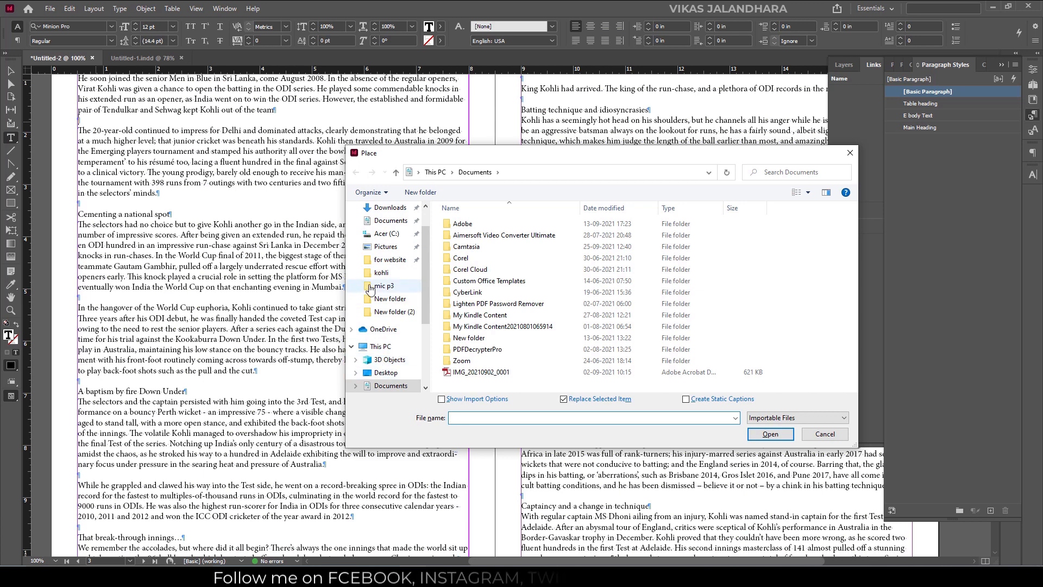
click(382, 272)
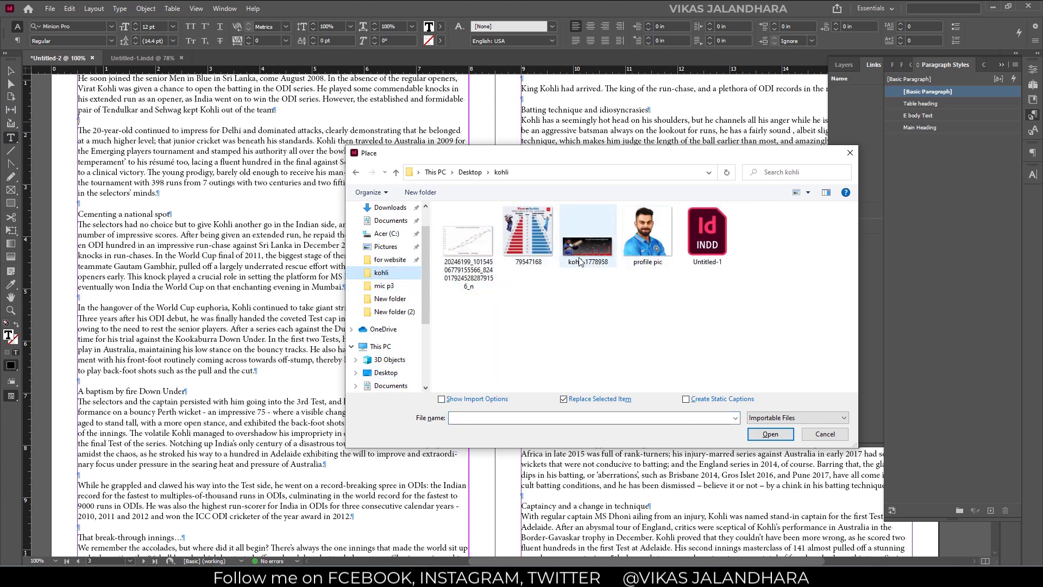
double_click(482, 257)
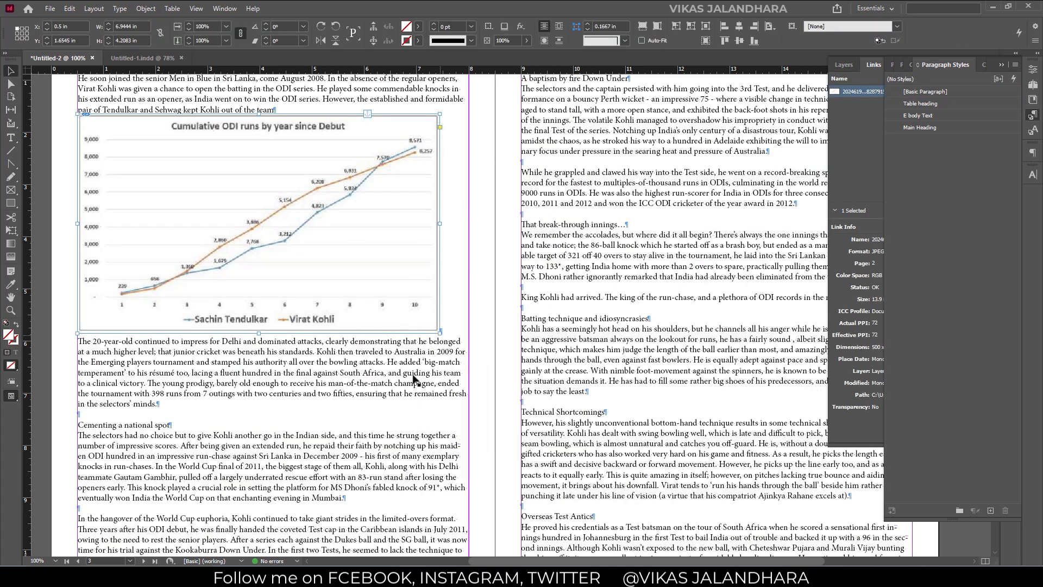
Place the kohli-1778958 image inline on page 3, in the empty line above the paragraph beginning "While he grappled"
scroll(351, 418, down, 3)
scroll(351, 418, down, 4)
key(ctrl+minus)
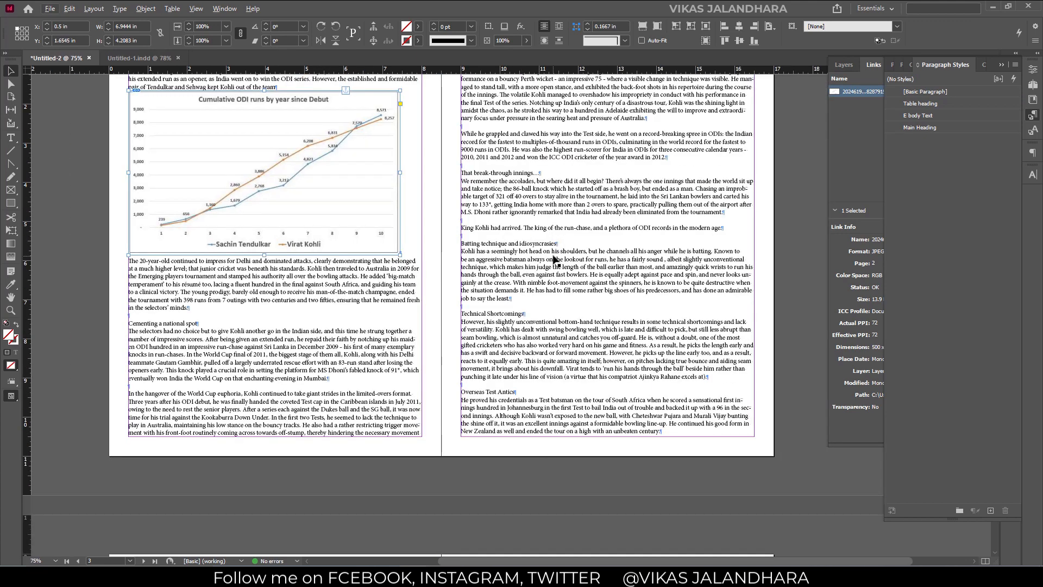
scroll(557, 259, up, 2)
double_click(491, 209)
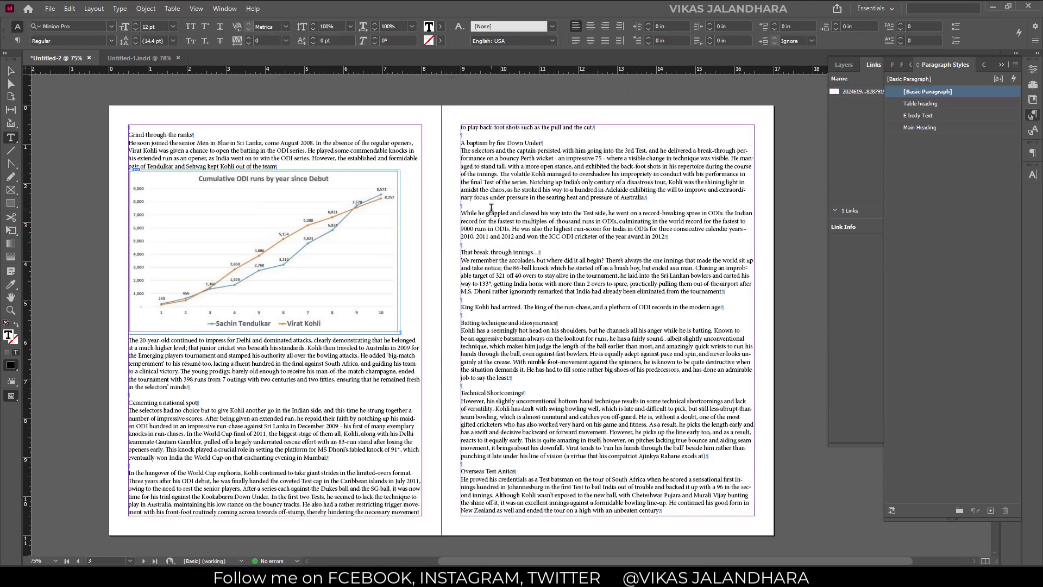
key(ctrl+d)
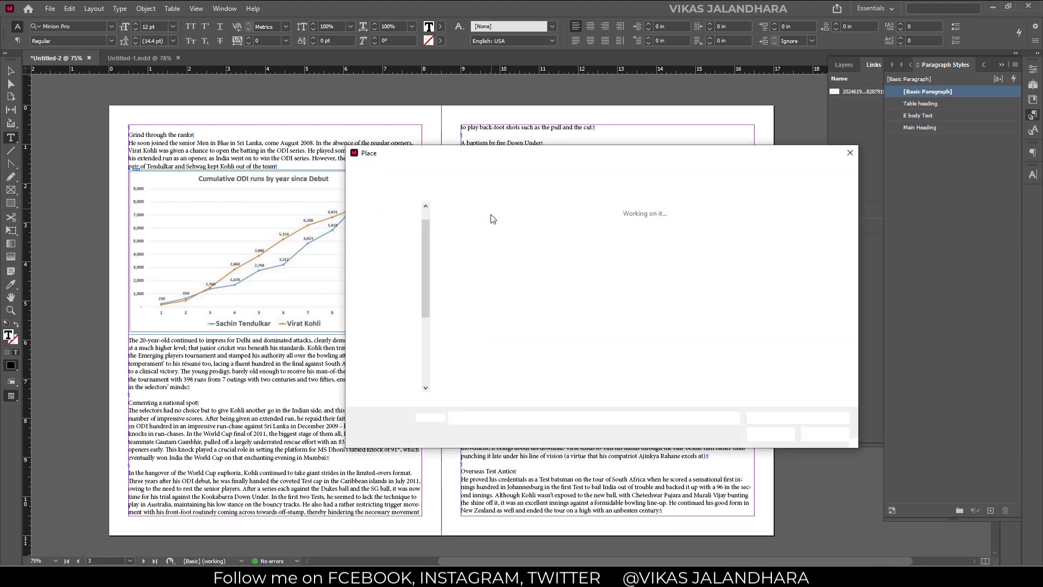
double_click(575, 251)
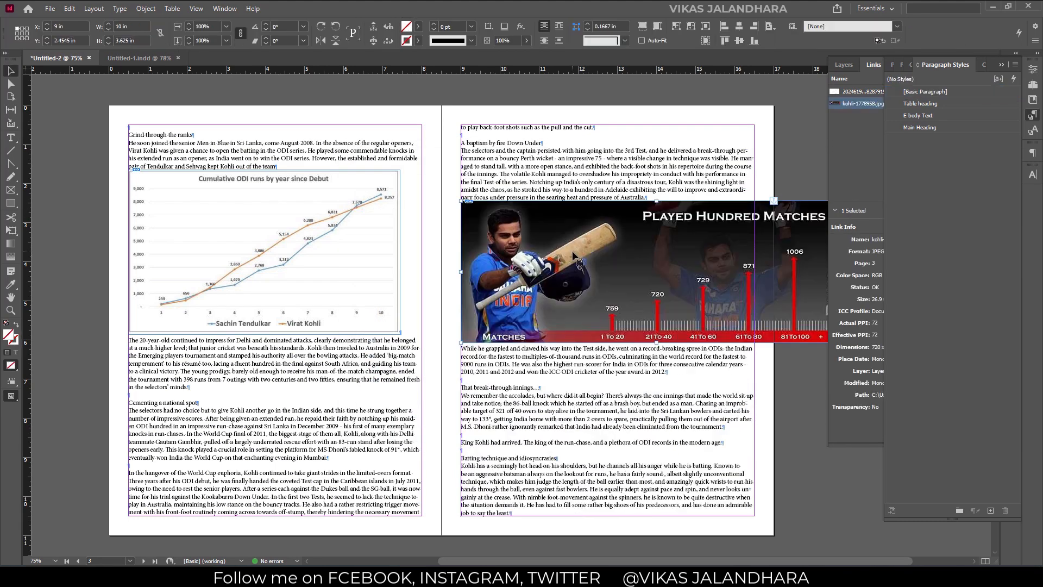
Place the profile pic image on the empty pasteboard beside page 1
key(ctrl+minus)
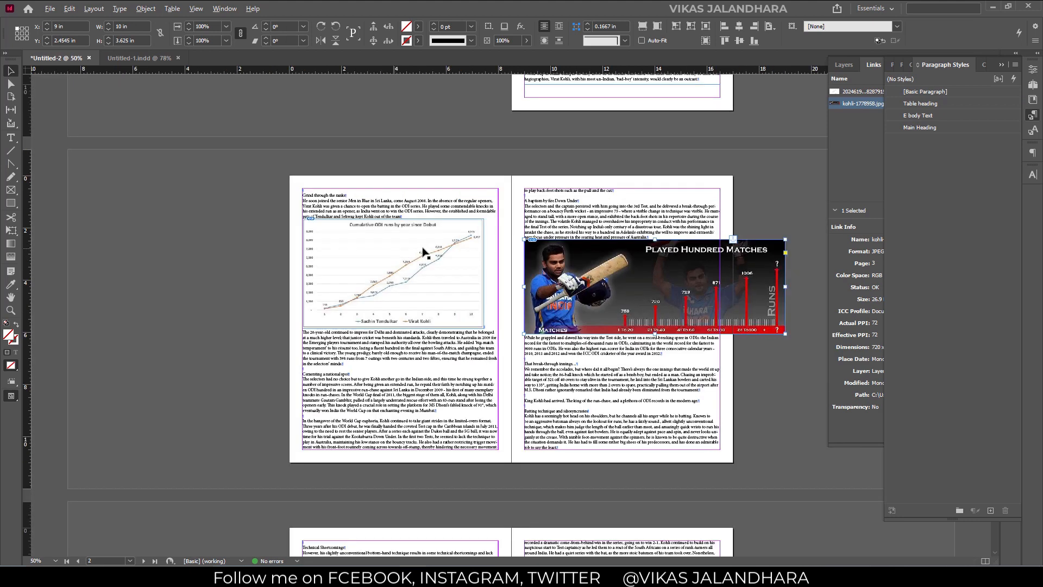
scroll(531, 247, up, 8)
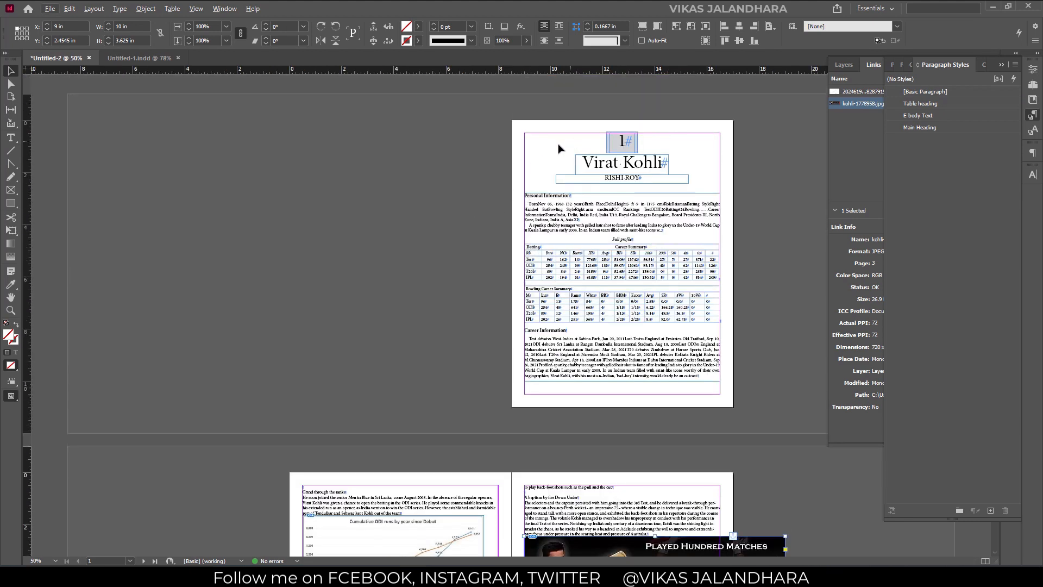
click(405, 183)
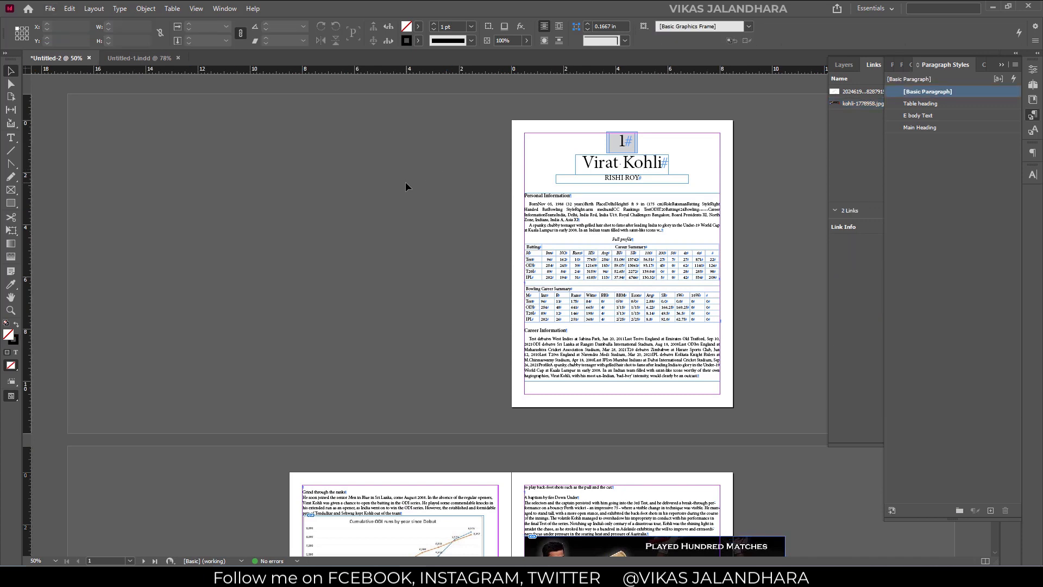
key(ctrl+d)
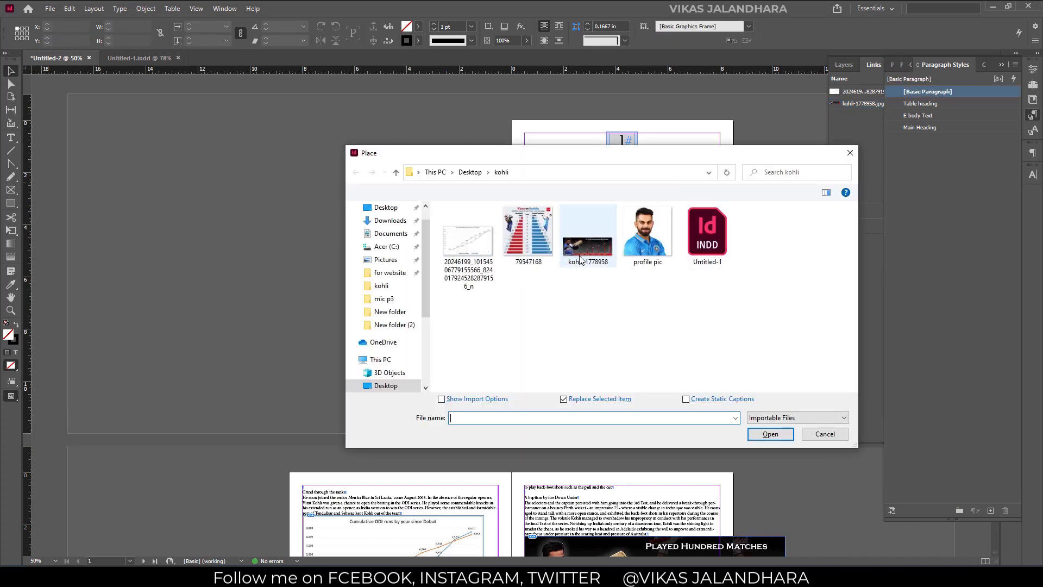
double_click(633, 257)
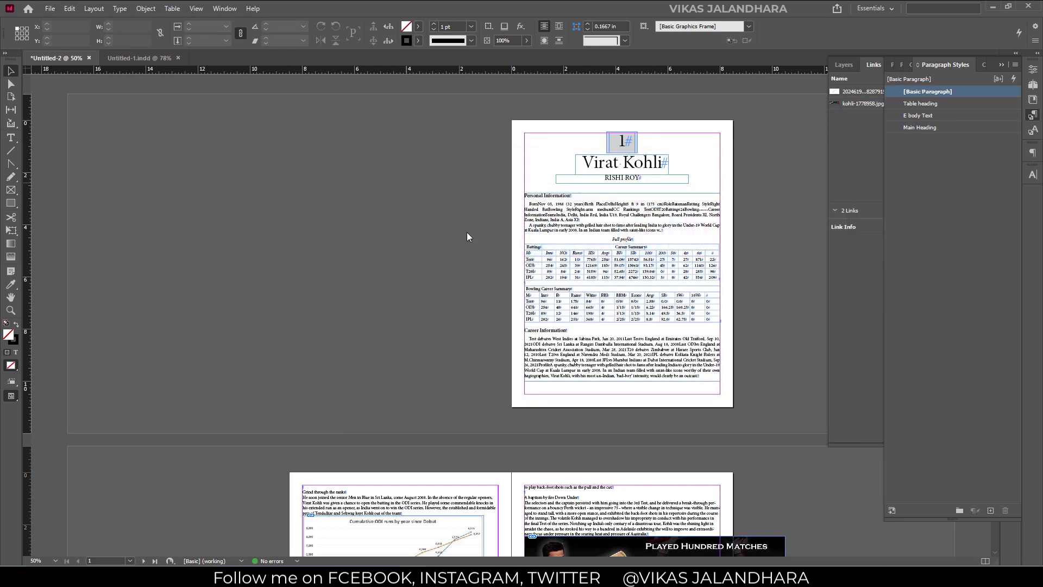
click(398, 227)
Flip the placed profile picture horizontally
key(ctrl+=)
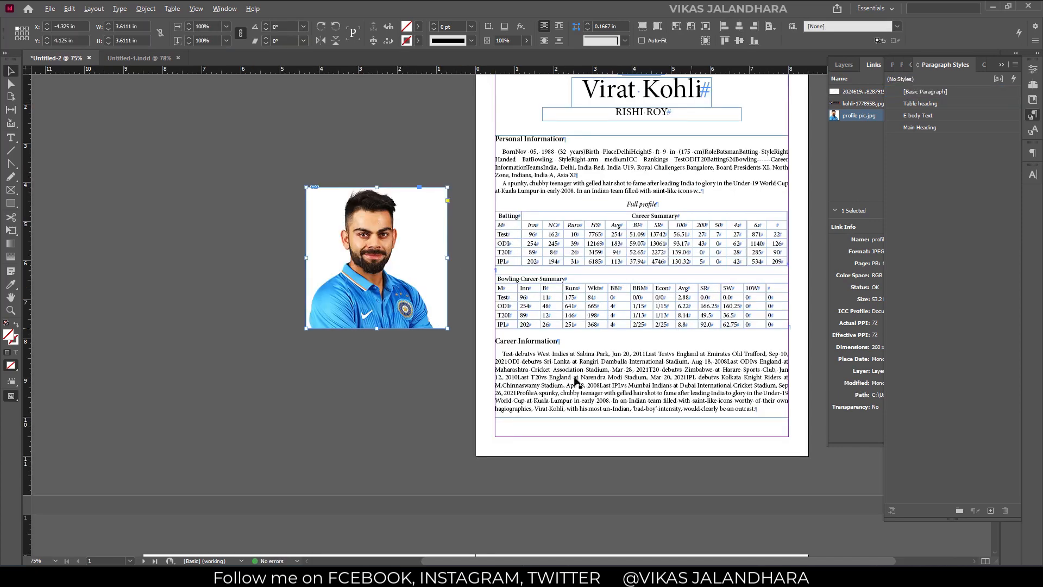
scroll(383, 360, up, 3)
right_click(389, 343)
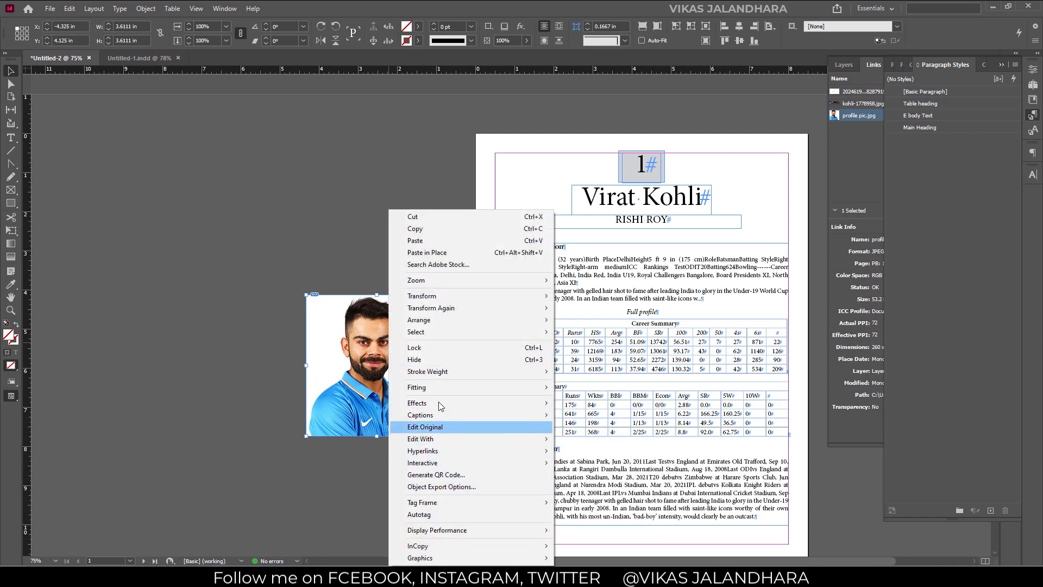
mouse_move(482, 298)
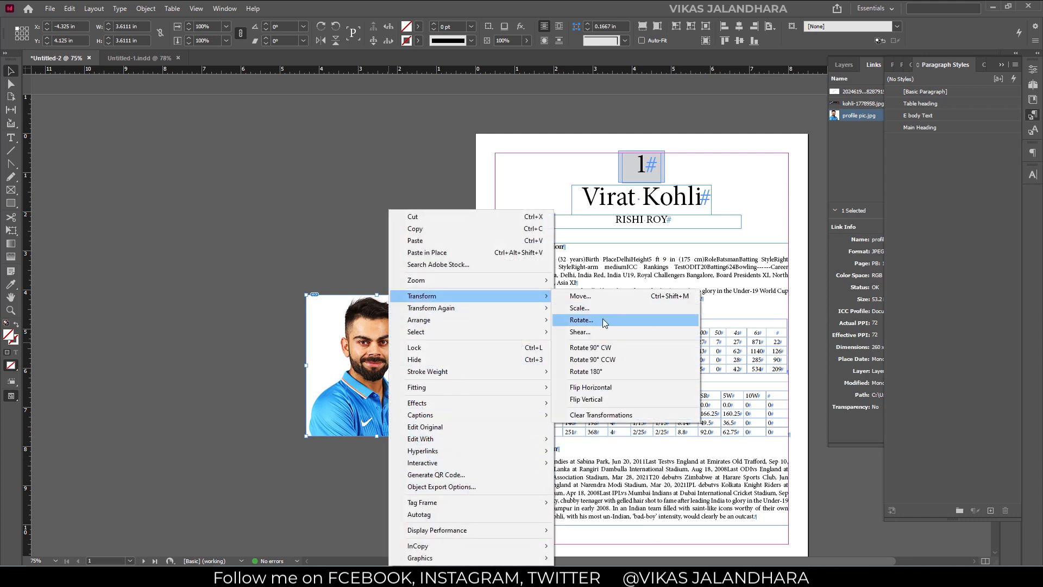
click(603, 387)
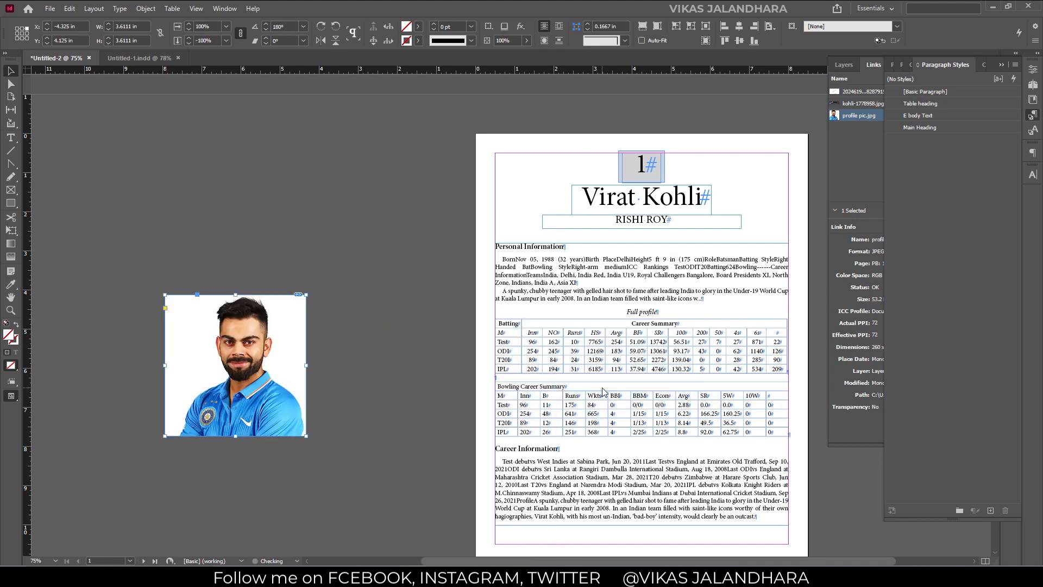
Move the profile picture against page 1's right margin, level with Personal Information, and scale it down to about 2.11 in square
key(ctrl+minus)
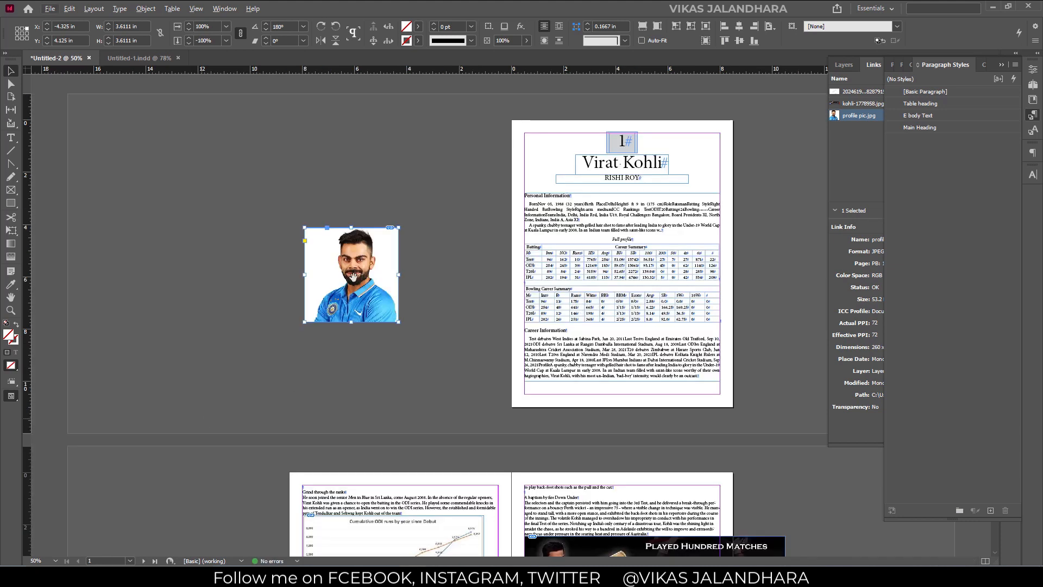
drag(387, 272, 708, 240)
key(ctrl+equal)
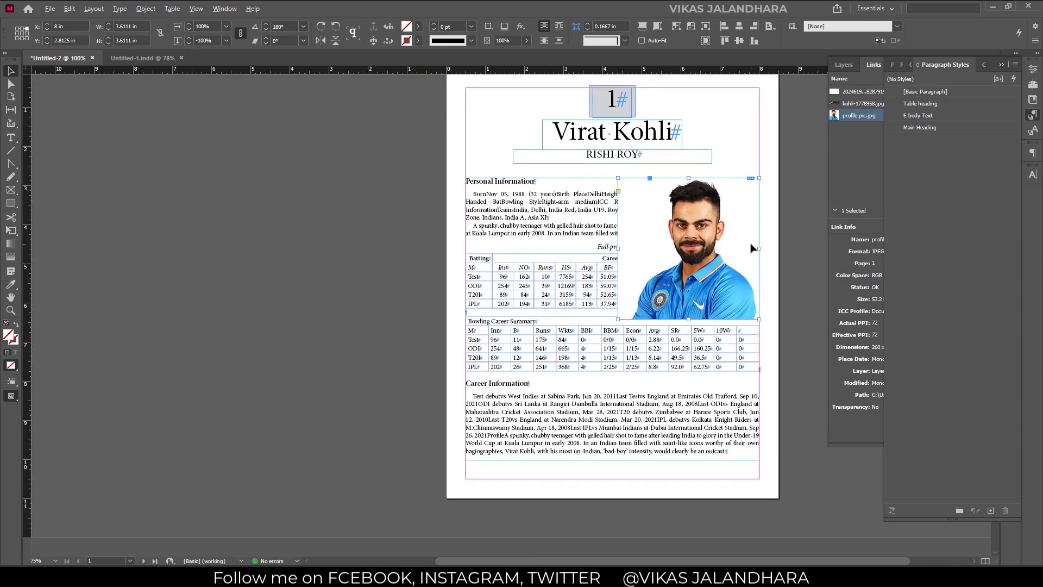
key(ctrl+equal)
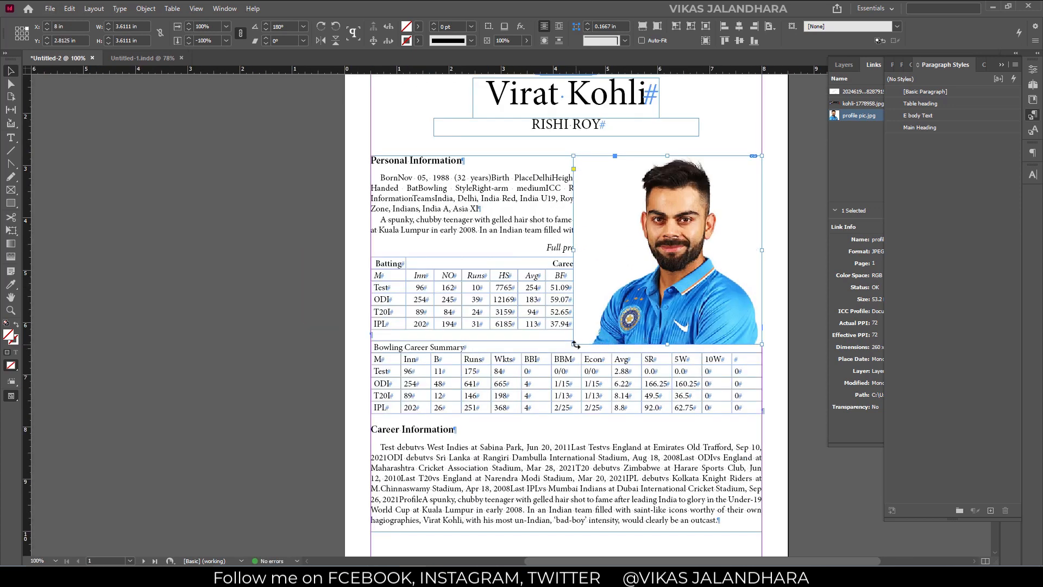
drag(574, 344, 652, 266)
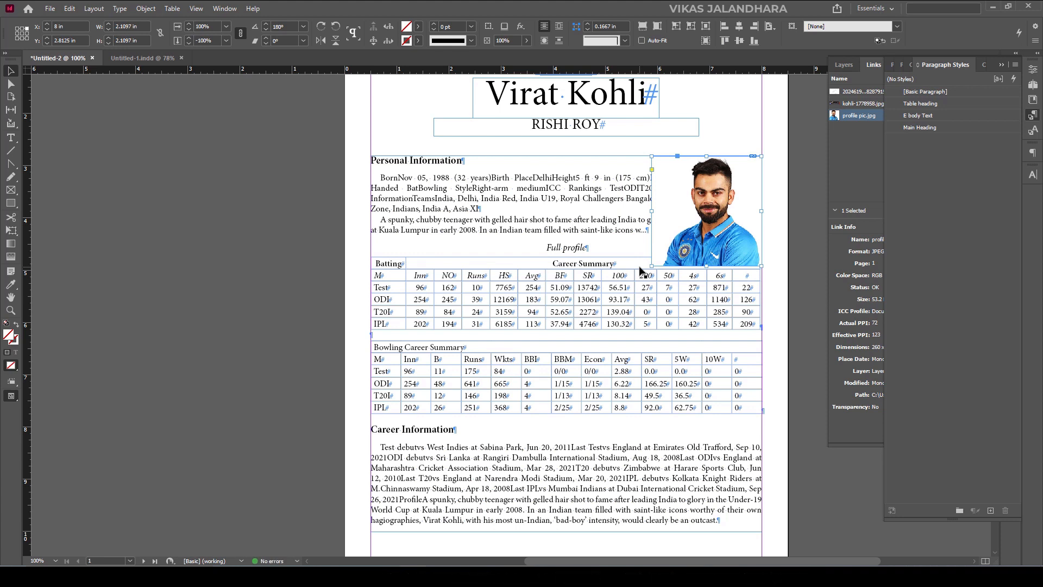
Wrap page 1's text around the profile picture's bounding box and check the result in preview
click(546, 42)
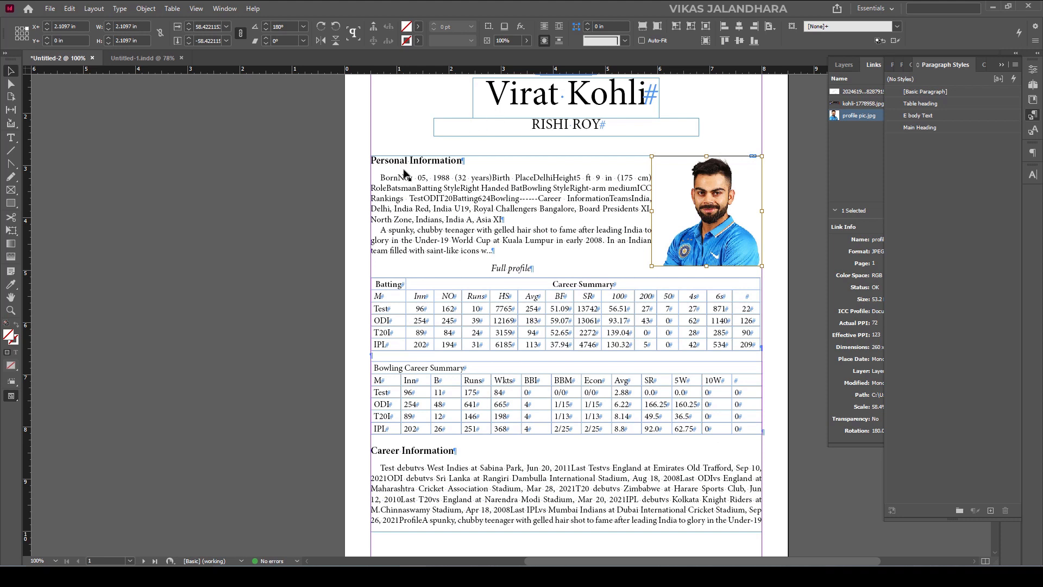
click(284, 212)
key(w)
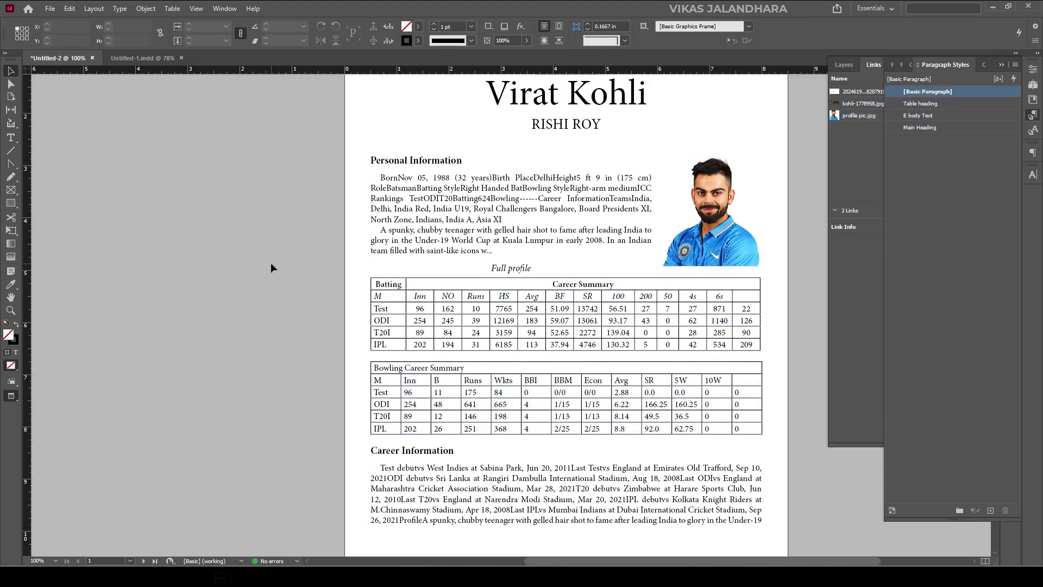
key(w)
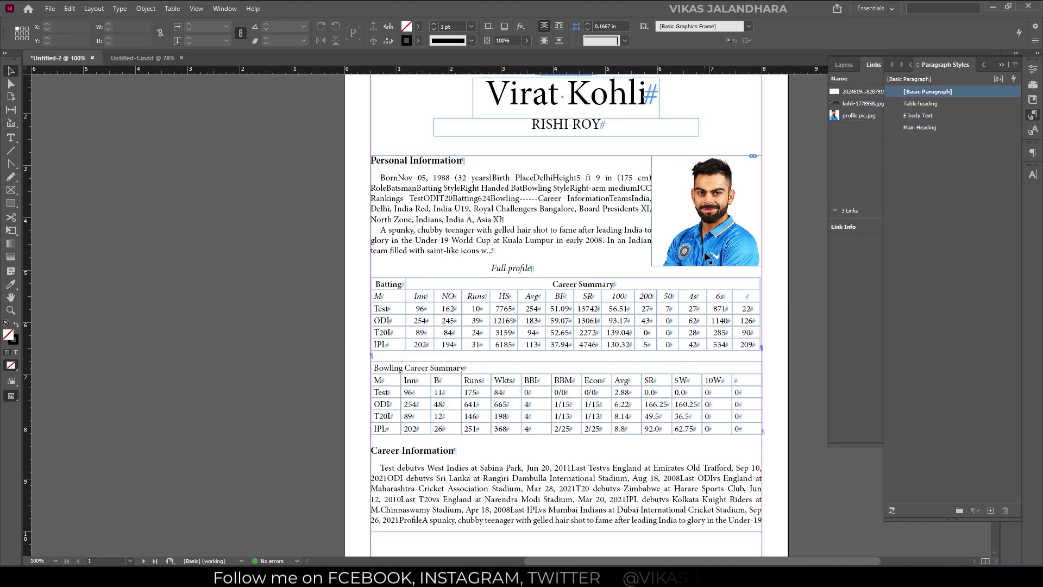
Scale page 1's profile picture down to about 1.86 in square and set its text wrap offset to 0.125 in
click(653, 267)
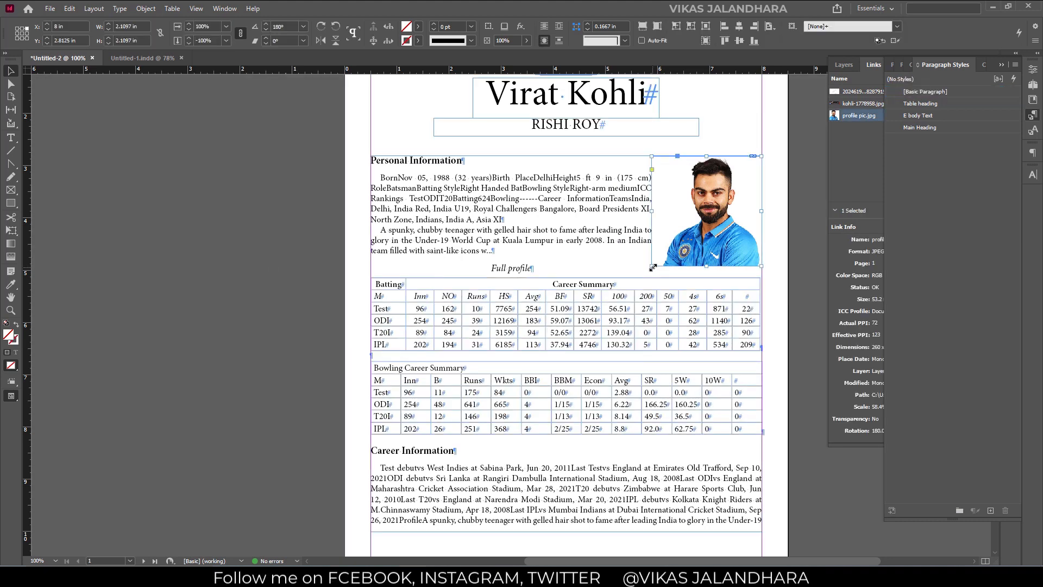
drag(653, 267, 665, 252)
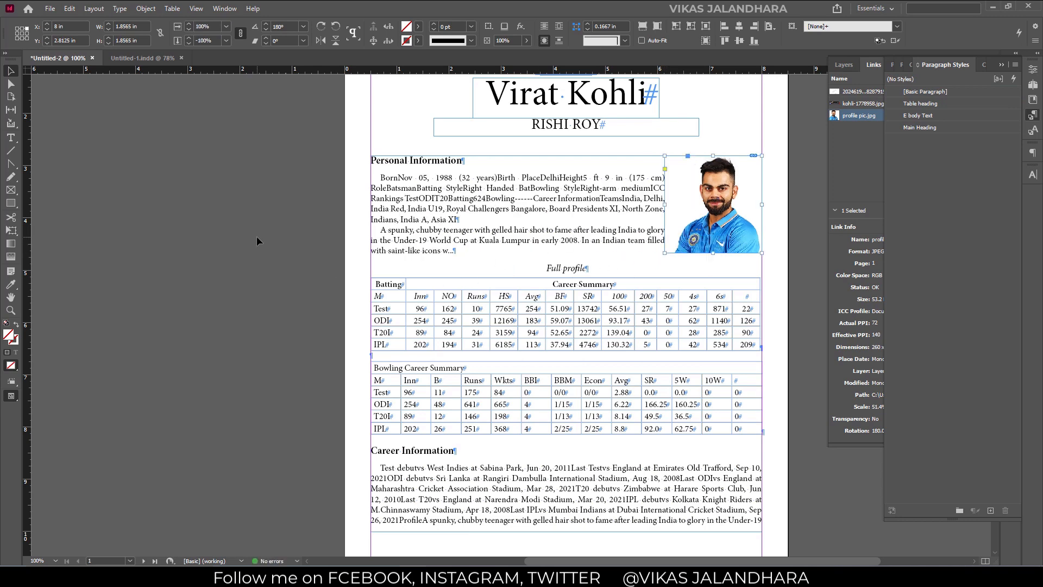
key(ctrl+equal)
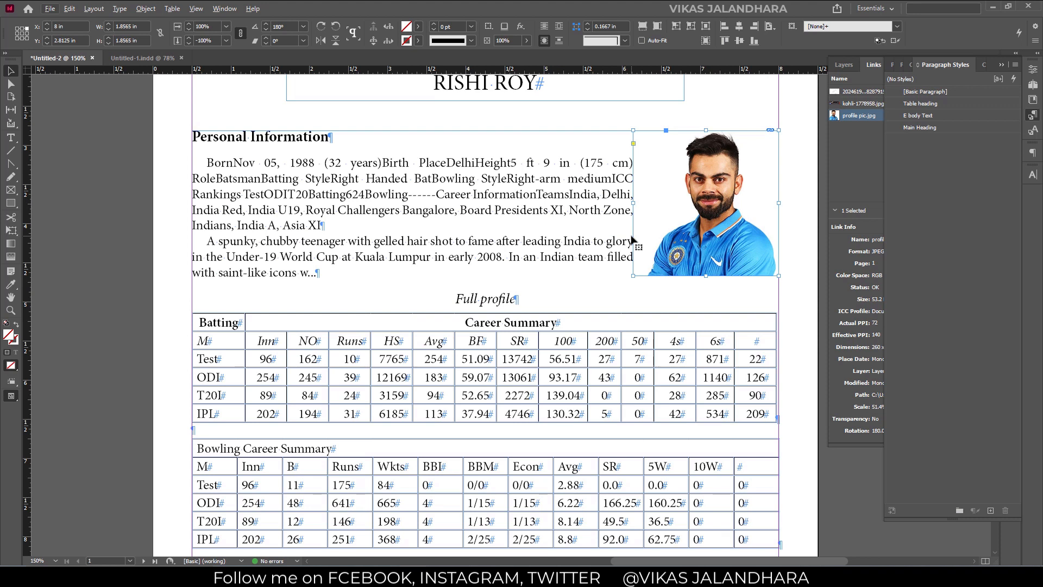
alt+click(544, 42)
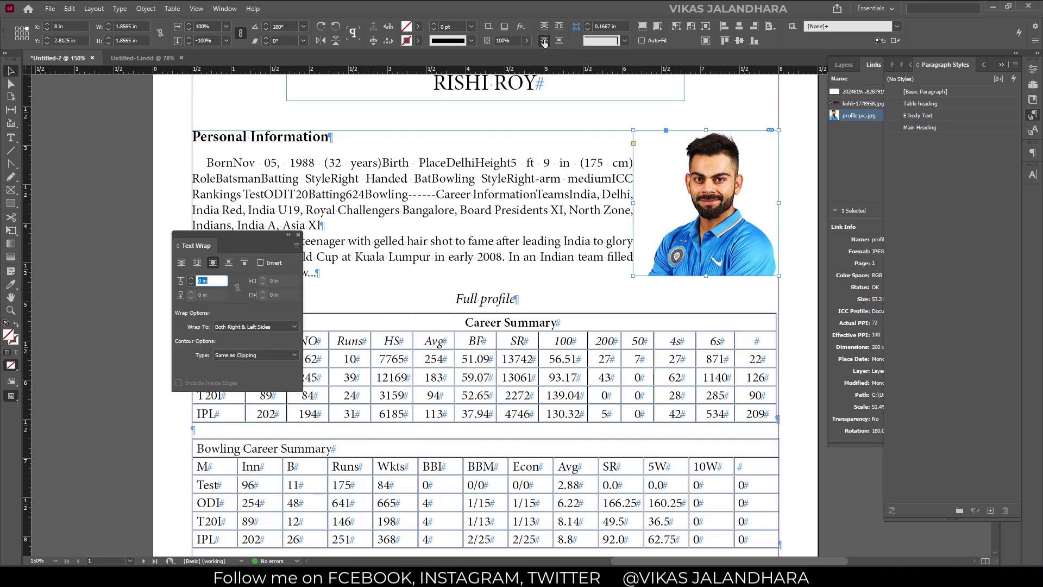
click(191, 280)
click(190, 280)
click(190, 279)
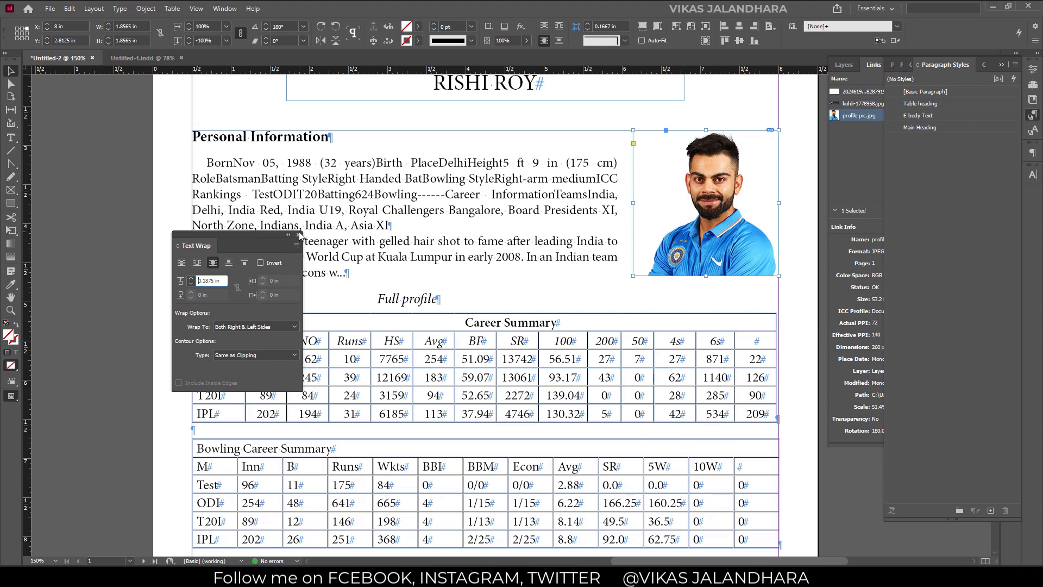
click(191, 284)
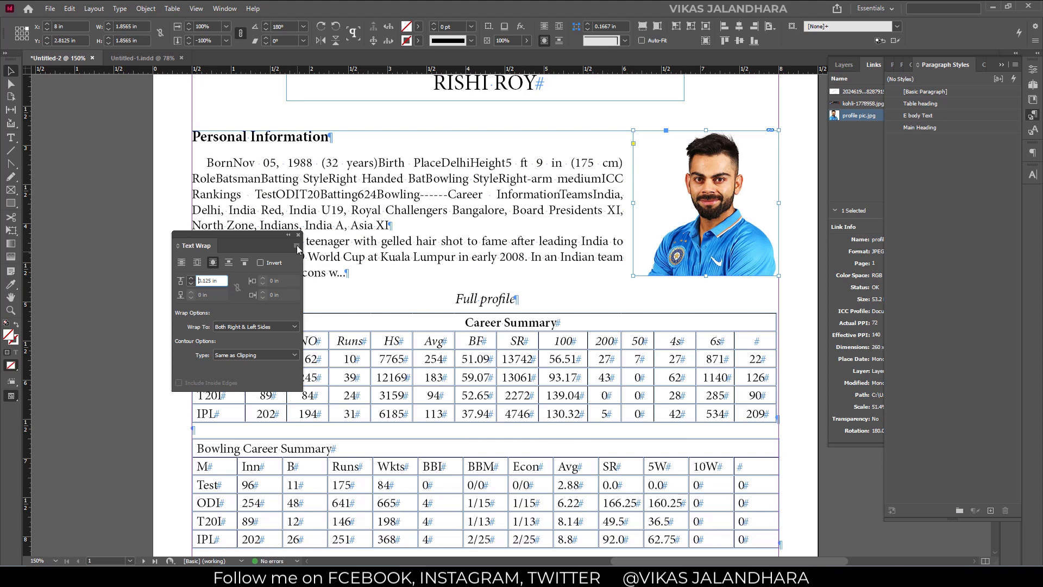
key(ctrl+alt+w)
Preview page 1 without guides and examine the text spacing around the profile picture
click(106, 298)
key(w)
key(ctrl+minus)
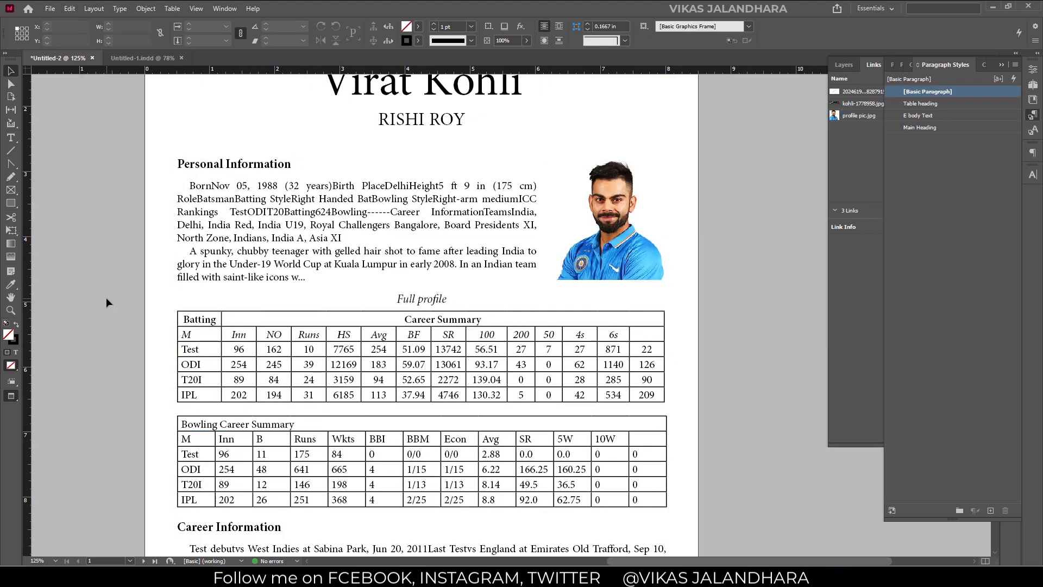
key(ctrl+minus)
scroll(108, 311, up, 1)
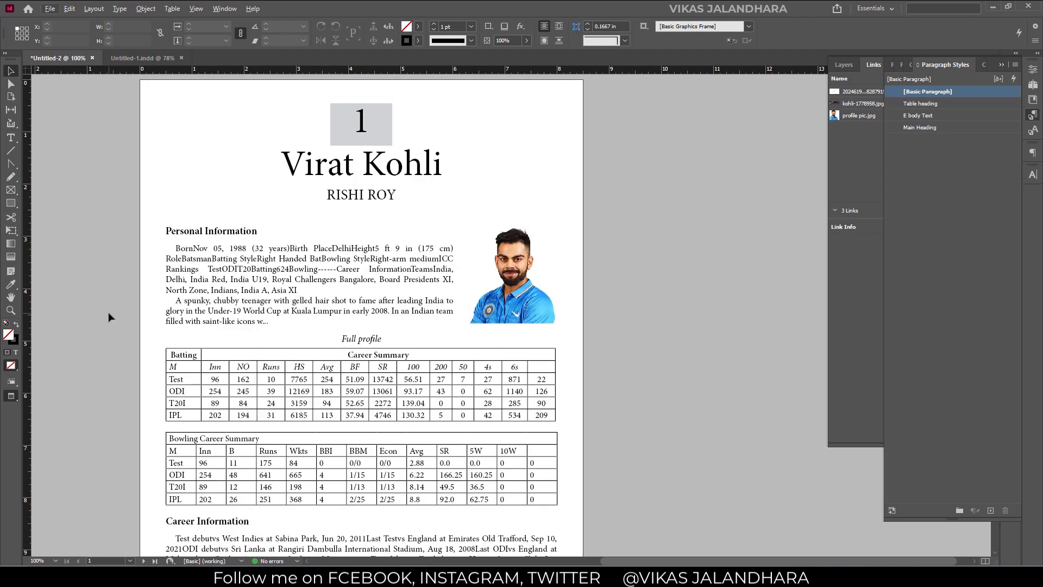
scroll(109, 317, down, 2)
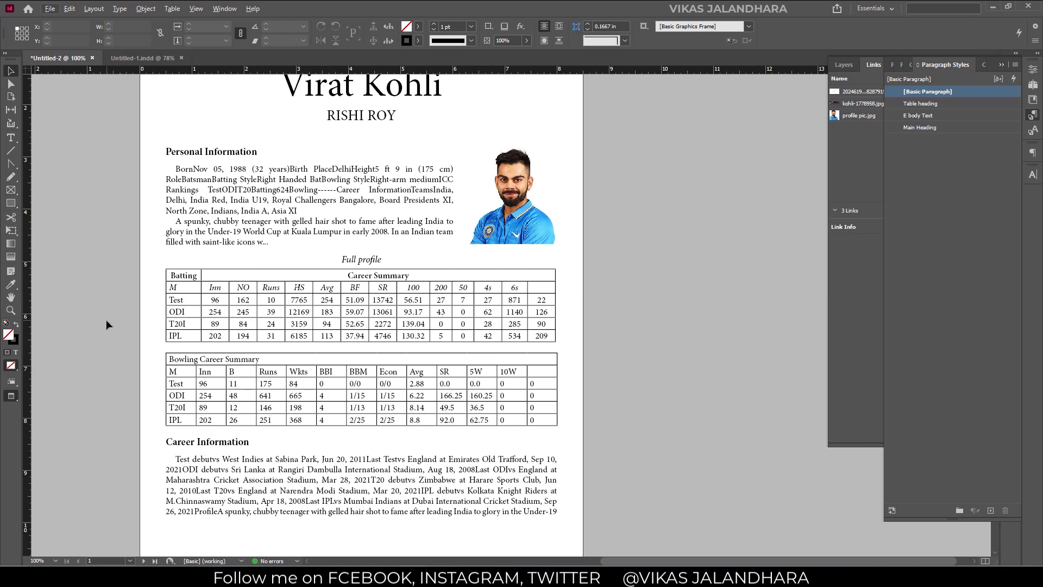
scroll(197, 353, up, 3)
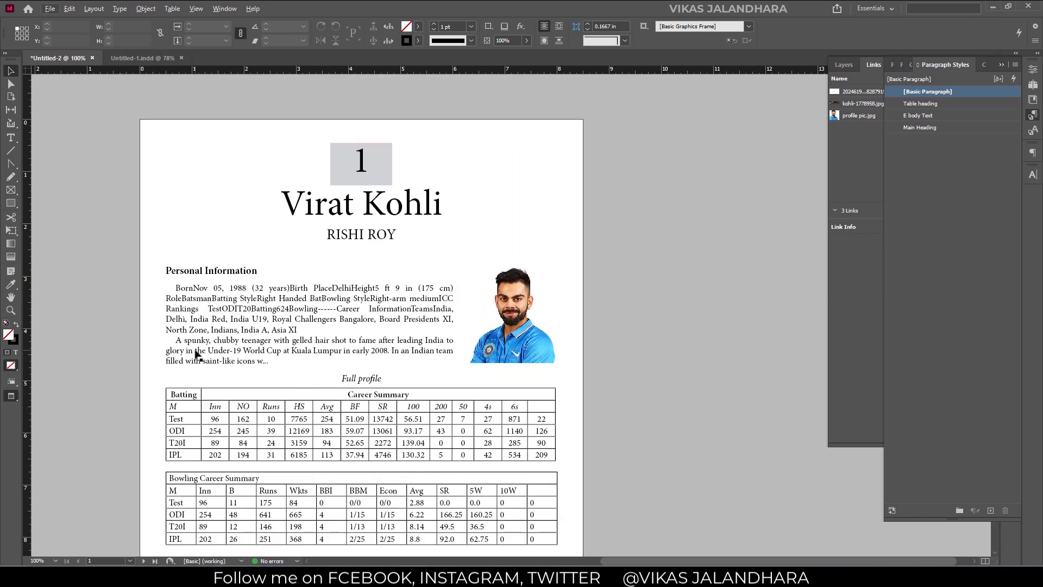
Resize the frame of page 3's Played Hundred Matches image to the text margins, 7.5 in wide and about 2.39 in high
scroll(197, 353, down, 2)
scroll(591, 439, down, 6)
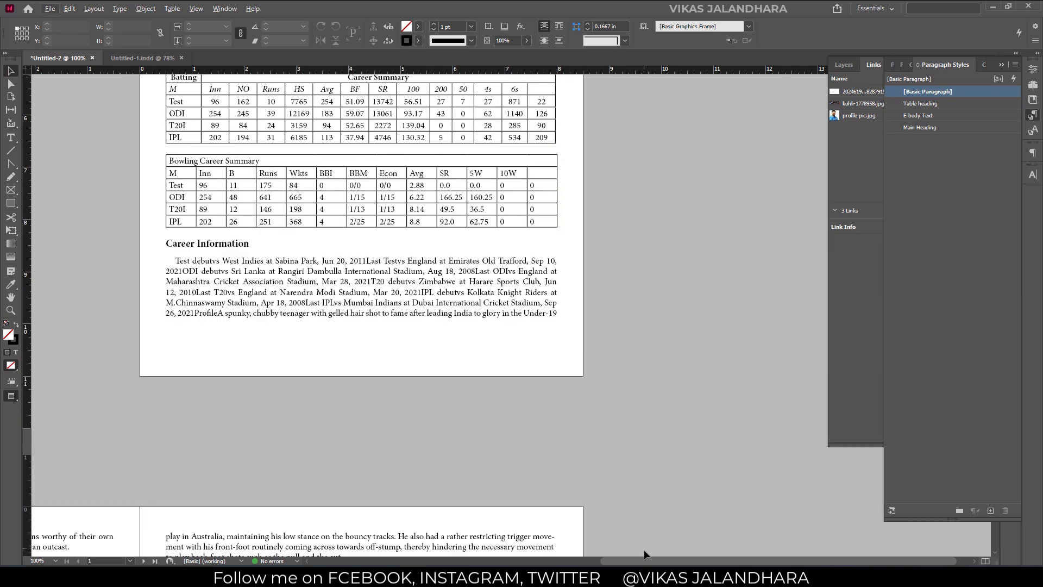
drag(646, 560, 521, 541)
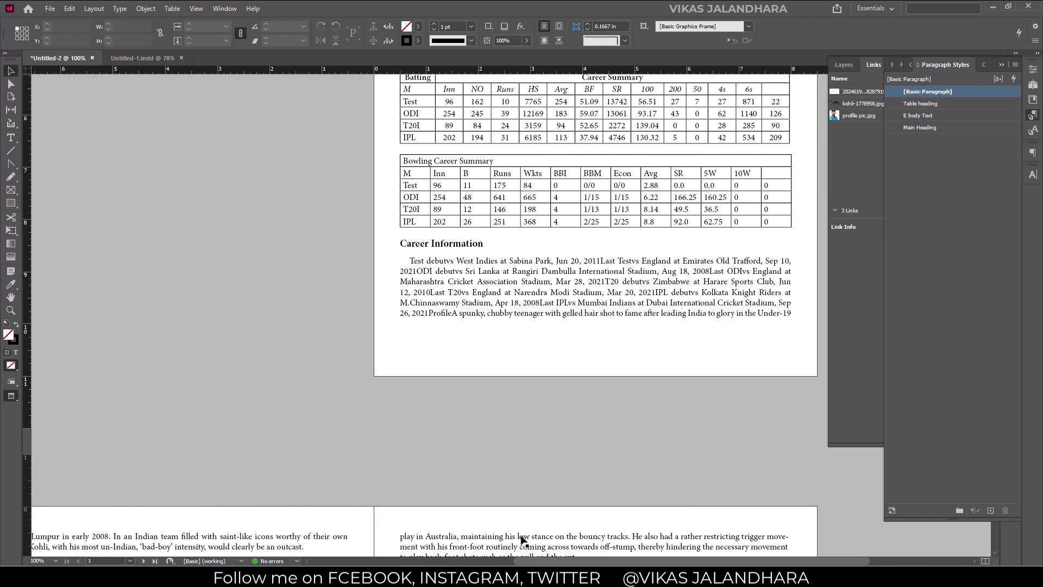
scroll(460, 478, down, 10)
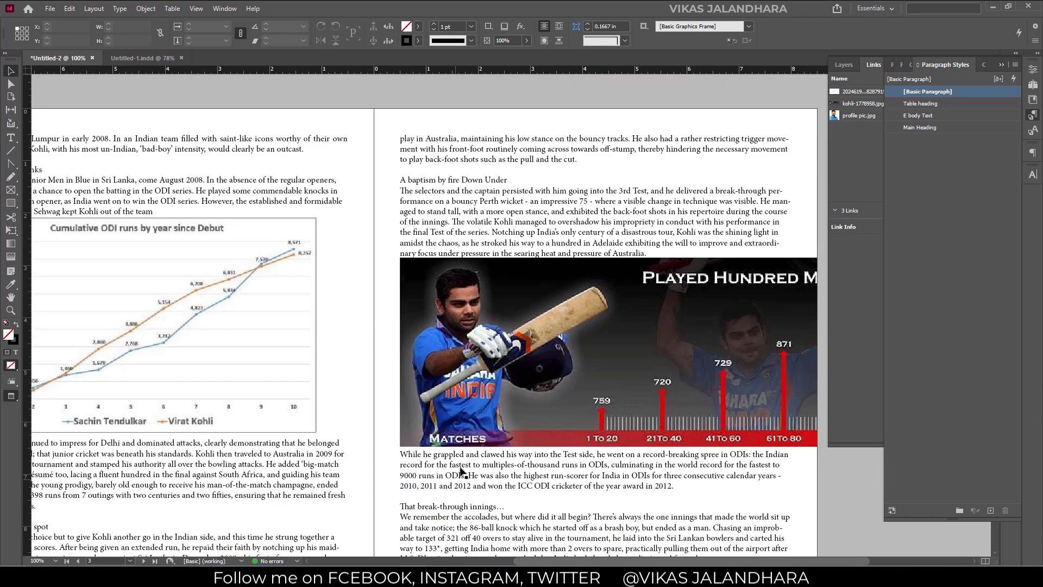
drag(559, 561, 630, 559)
click(764, 442)
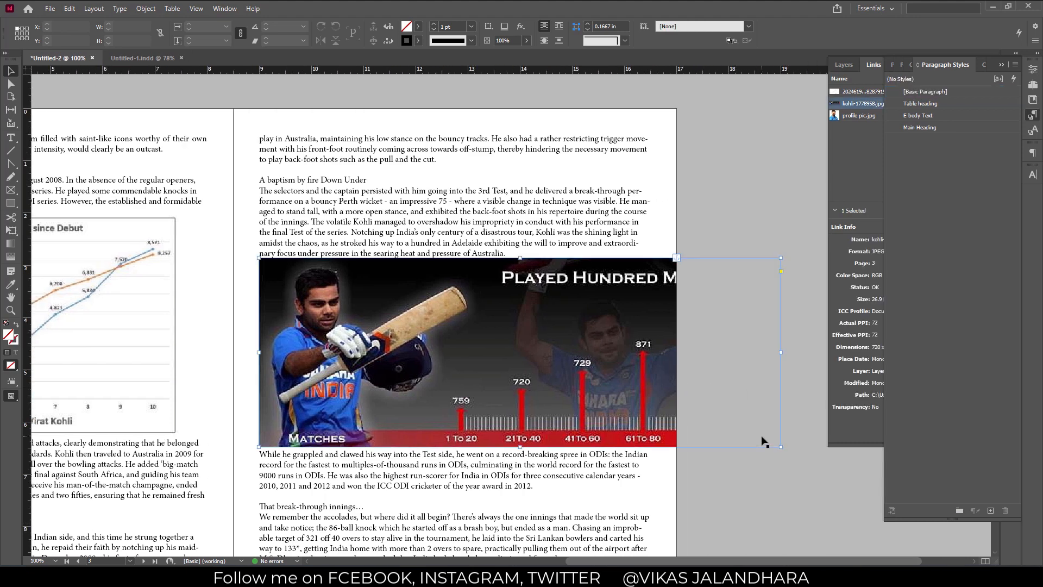
key(w)
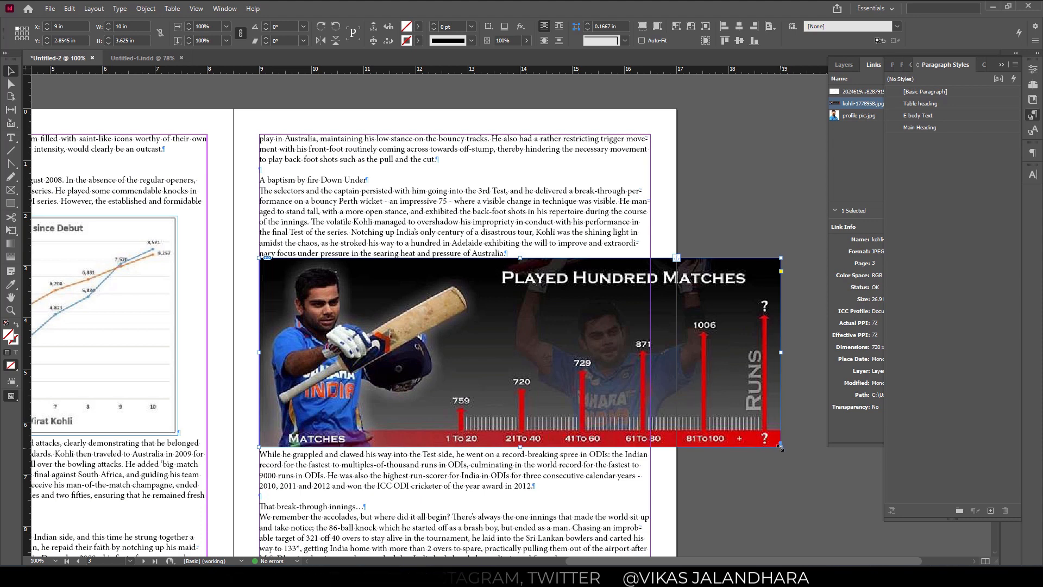
drag(780, 447, 678, 397)
drag(652, 383, 651, 383)
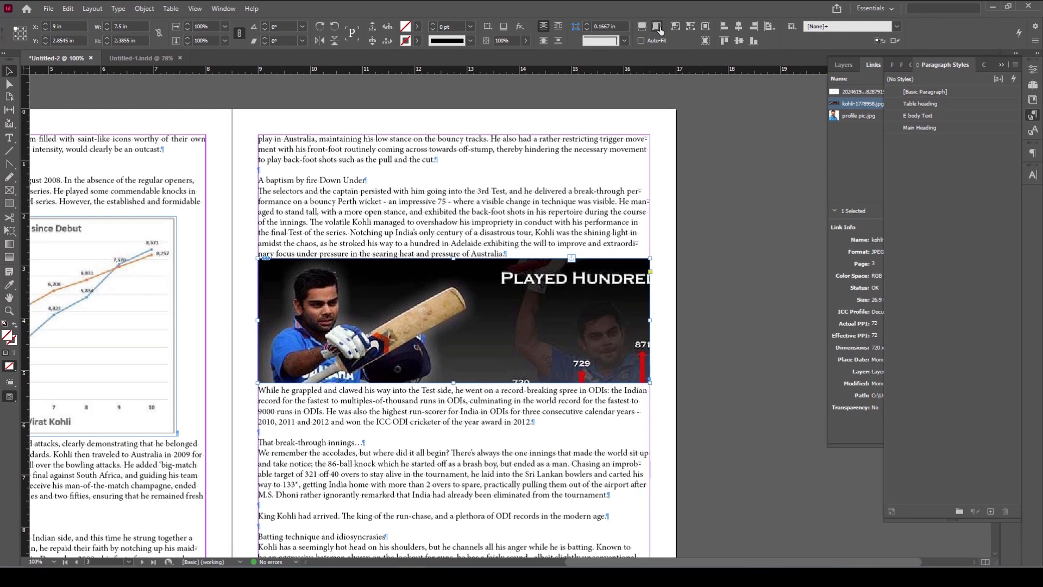
Fit the Played Hundred Matches image proportionally inside its frame and check it in preview
click(383, 45)
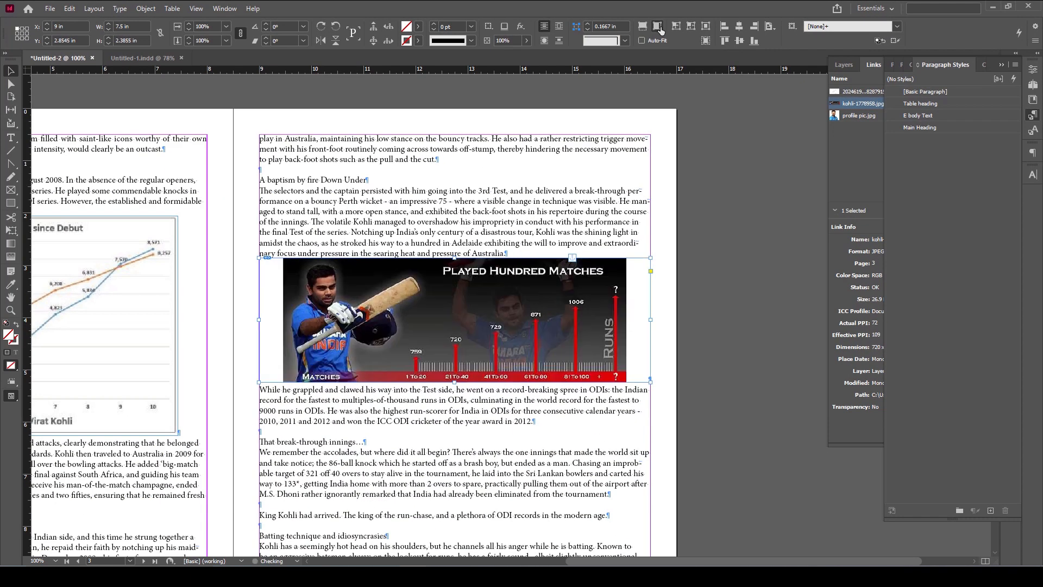
click(719, 265)
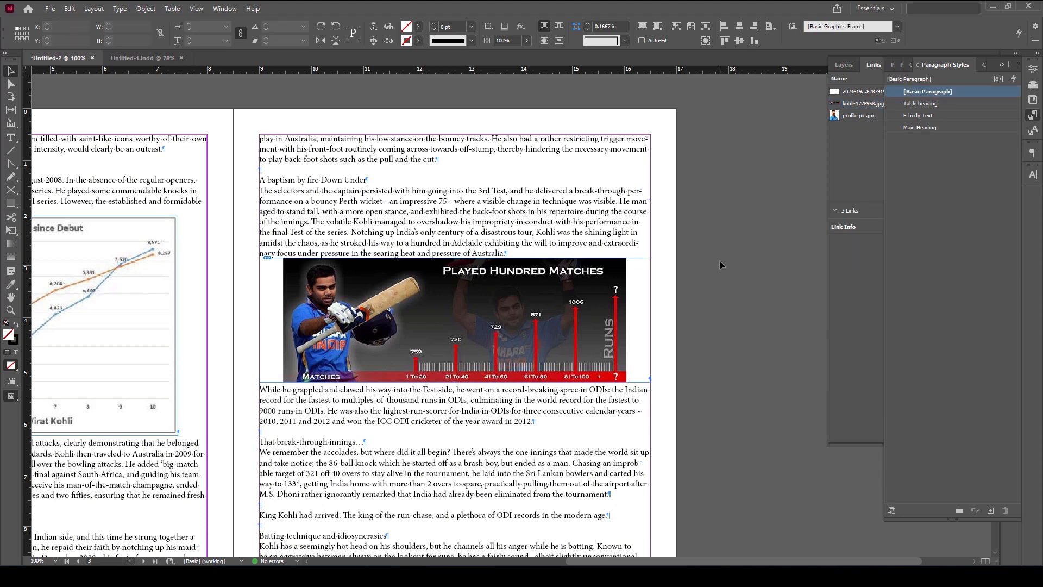
key(w)
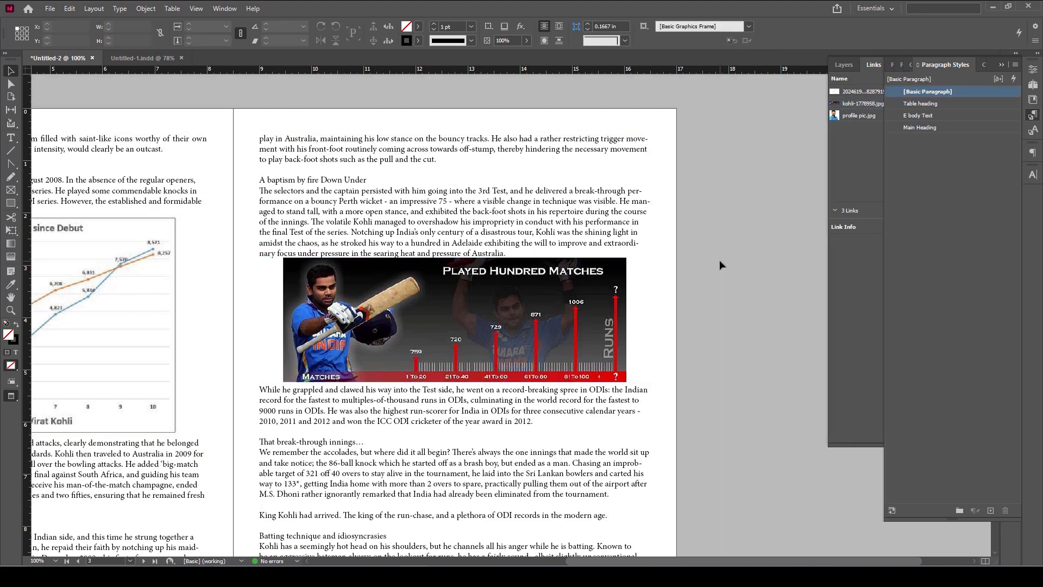
key(w)
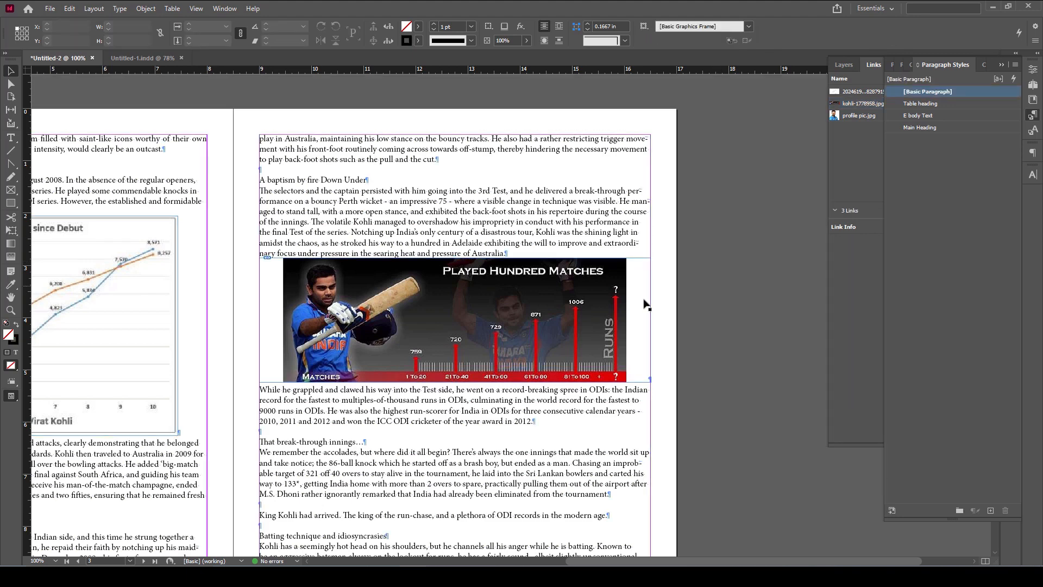
Review the whole document in preview, from the title page through the image spread to the last page
scroll(738, 316, down, 2)
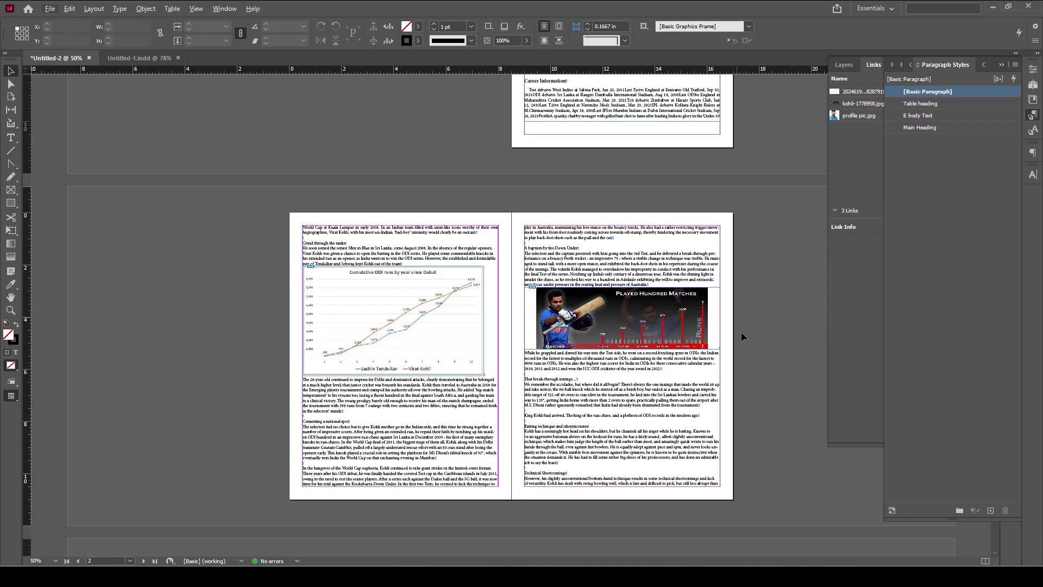
scroll(231, 363, up, 5)
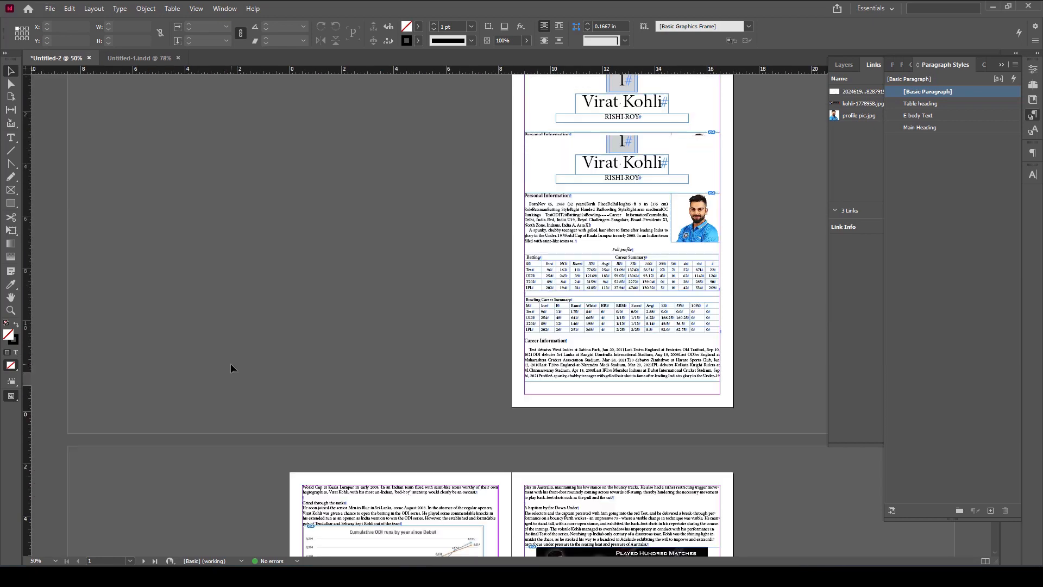
key(w)
scroll(322, 302, down, 12)
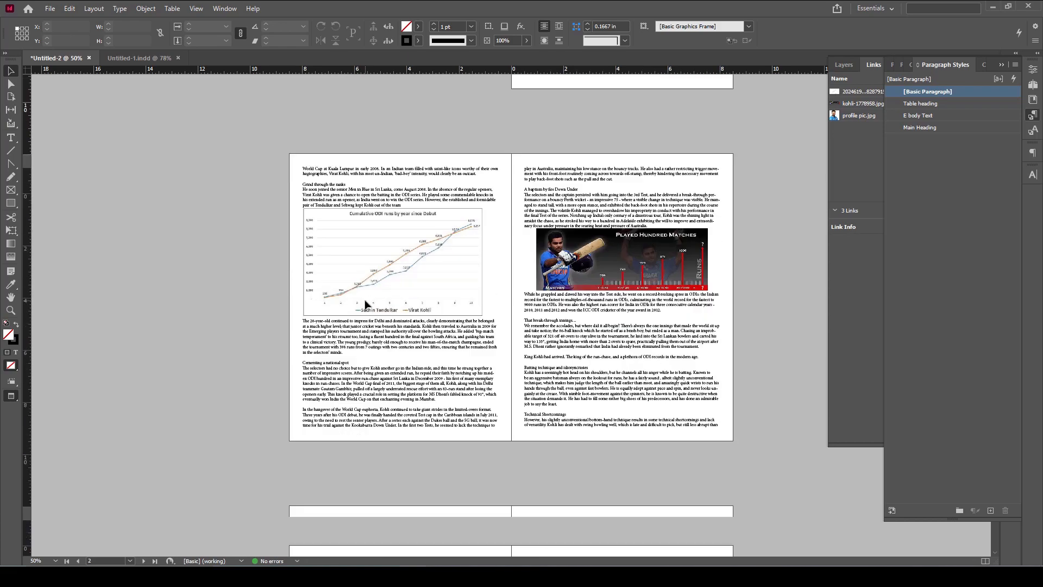
scroll(367, 304, down, 5)
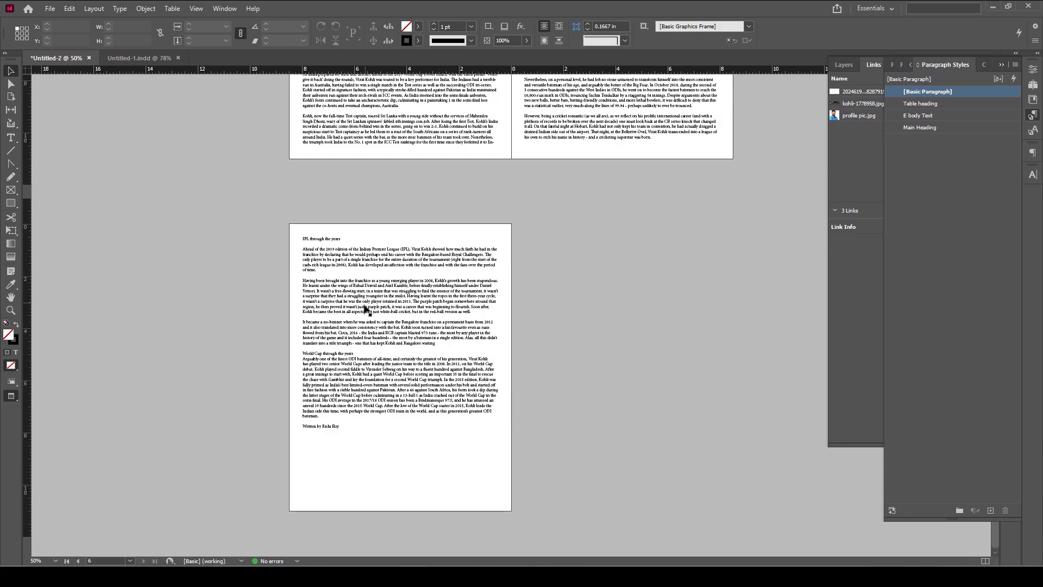
key(w)
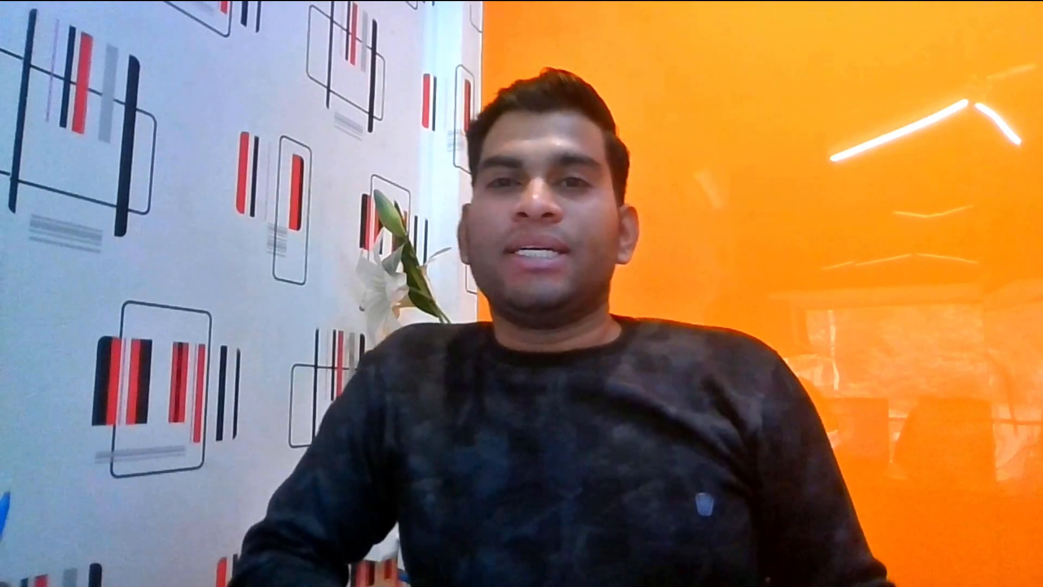